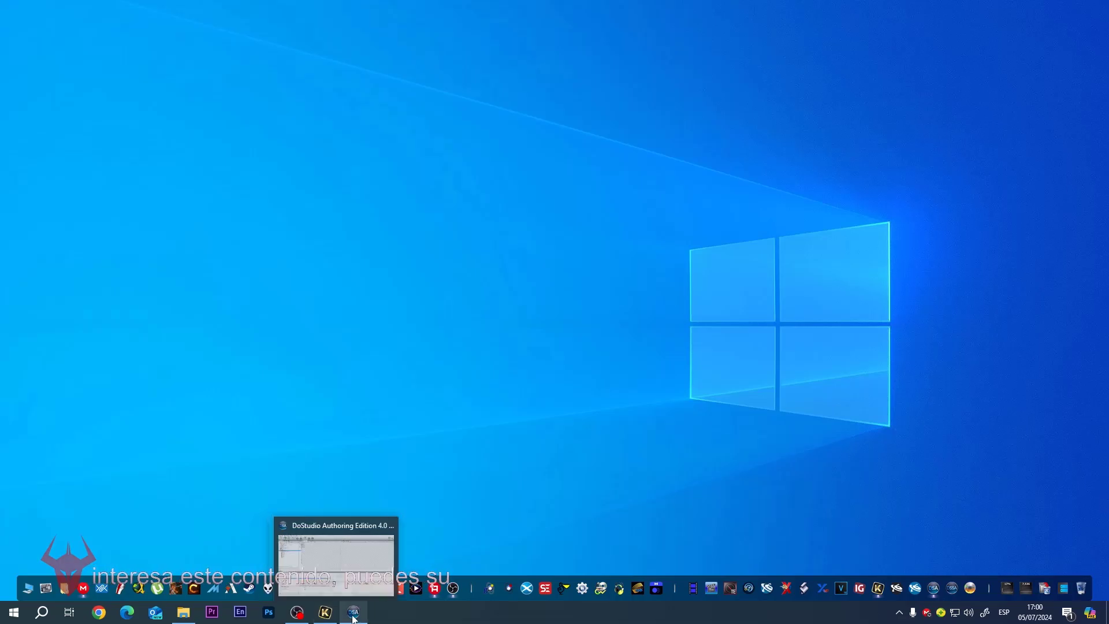
{"action": "left_click", "coordinate": [355, 617]}
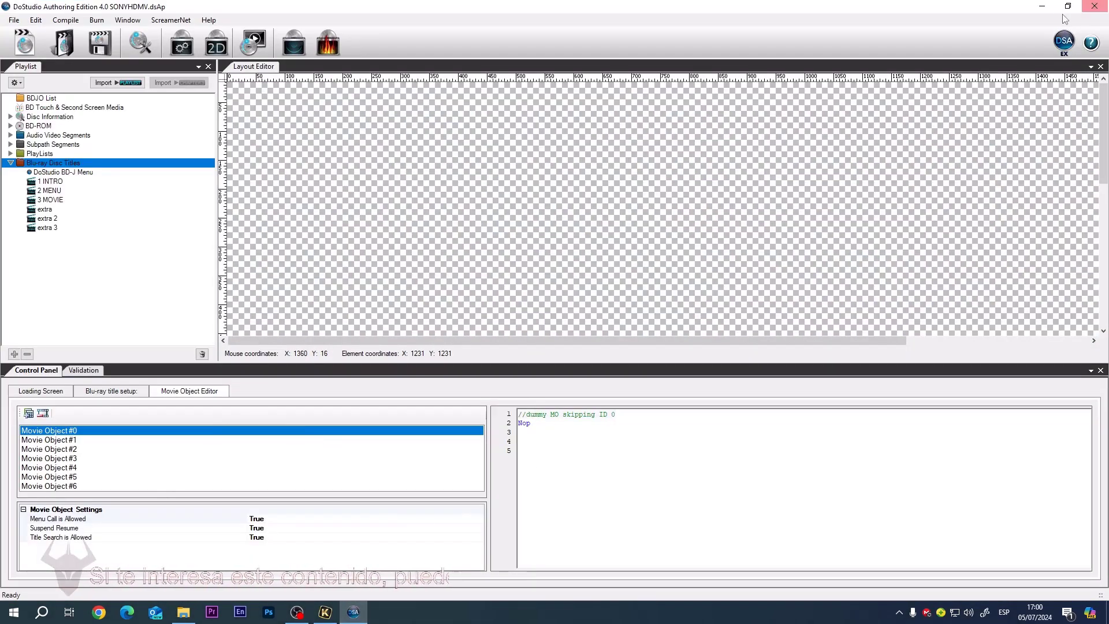
{"action": "left_click", "coordinate": [1042, 7]}
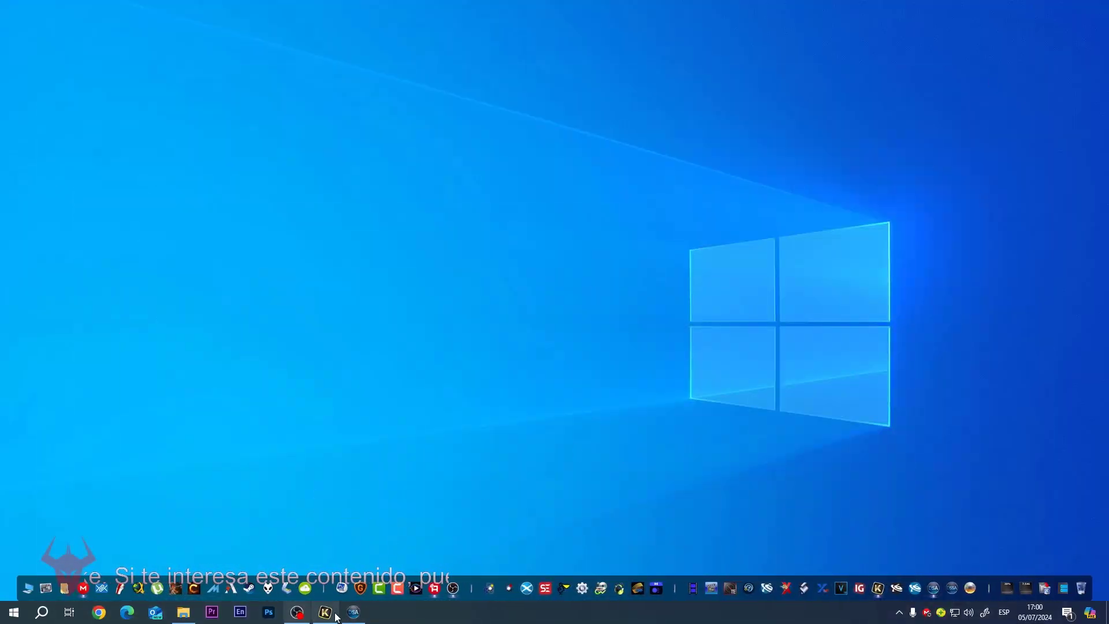
{"action": "mouse_move", "coordinate": [335, 616]}
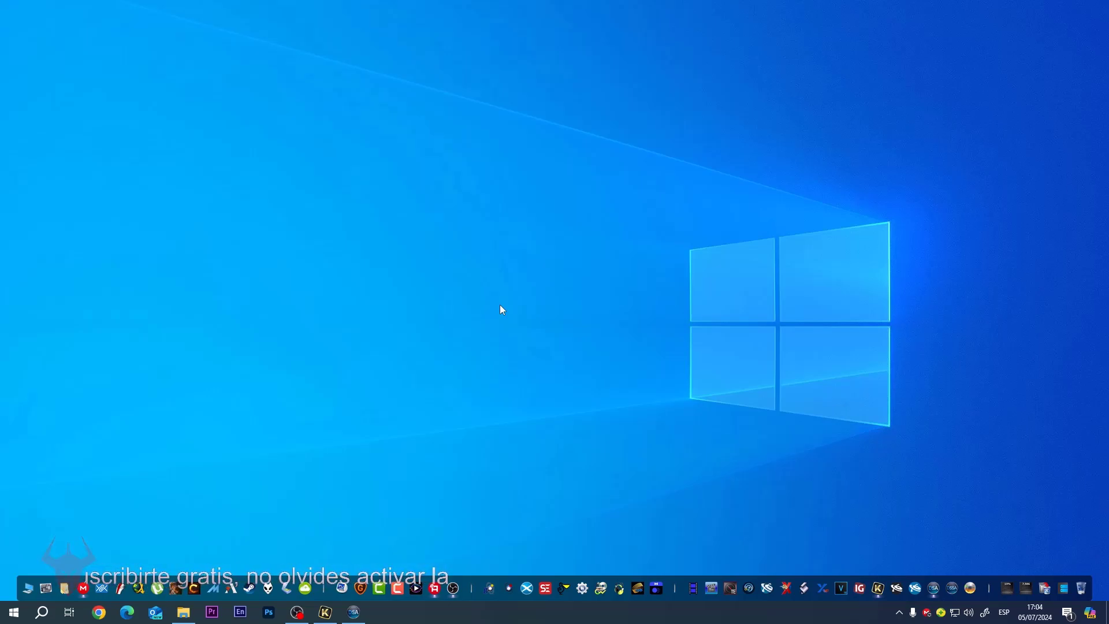
Switch to DoStudio Authoring Edition and review the project's Disc Information properties and its language entry.
{"action": "left_click", "coordinate": [358, 613]}
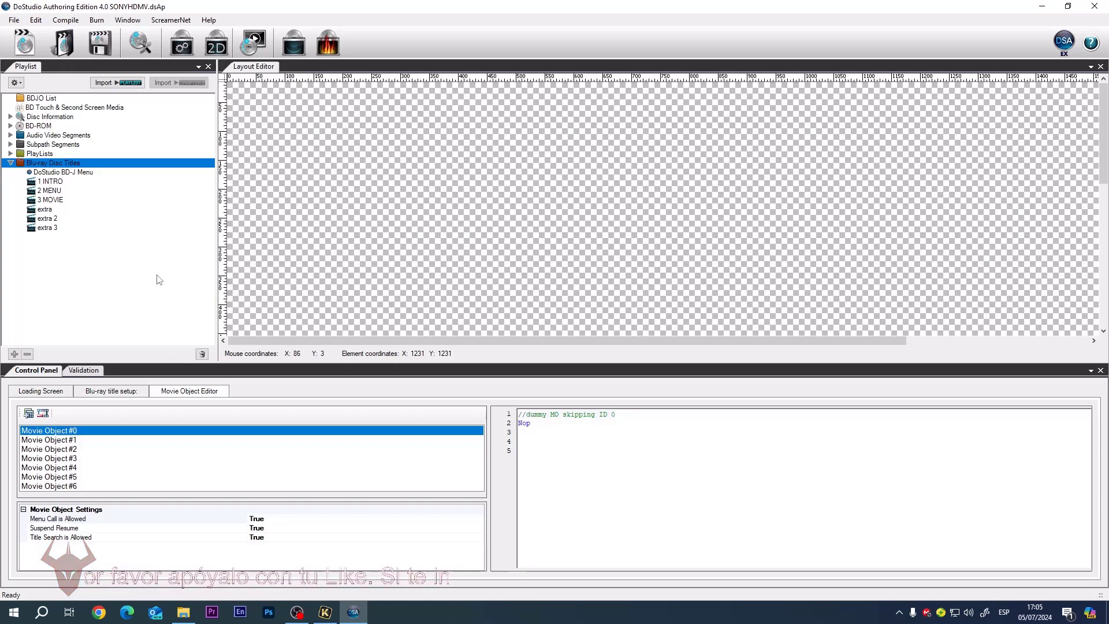
{"action": "left_click", "coordinate": [11, 164]}
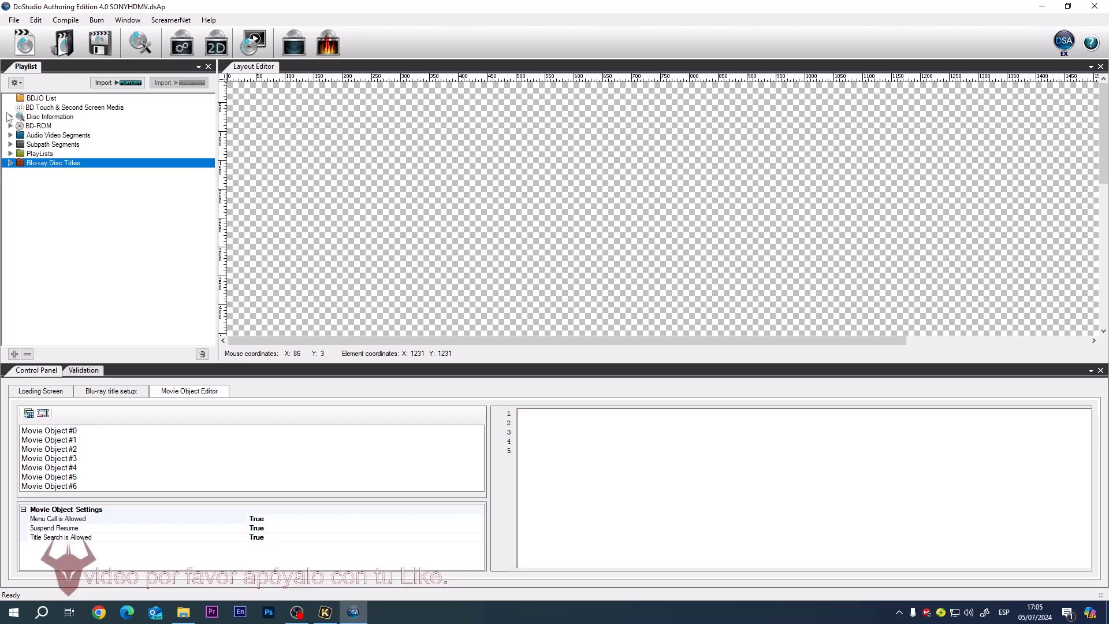
{"action": "left_click", "coordinate": [10, 117]}
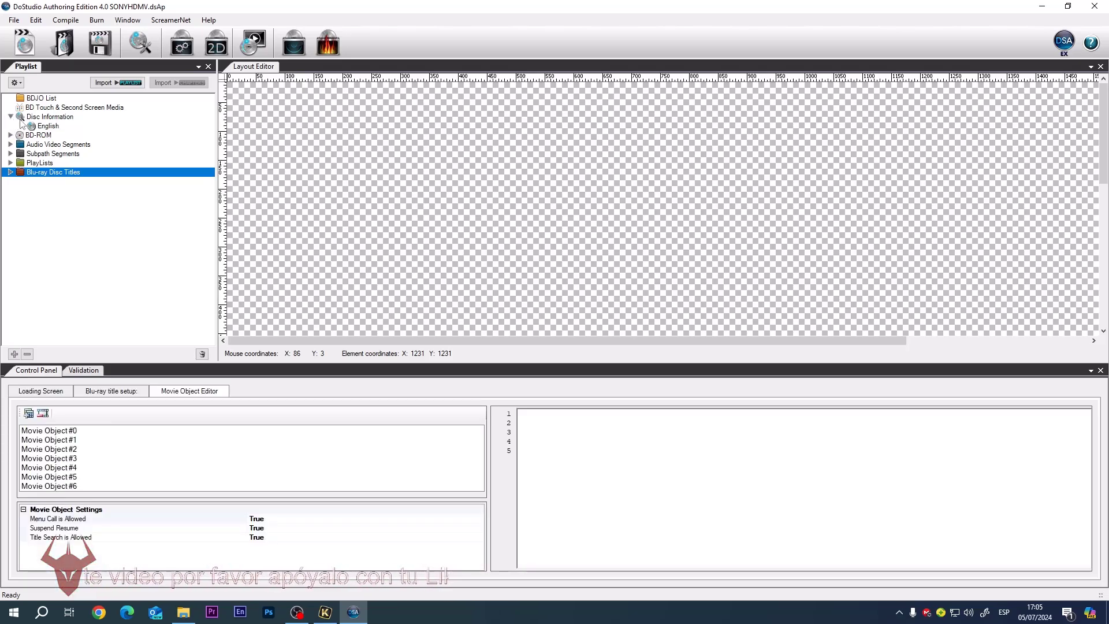
{"action": "left_click", "coordinate": [21, 118]}
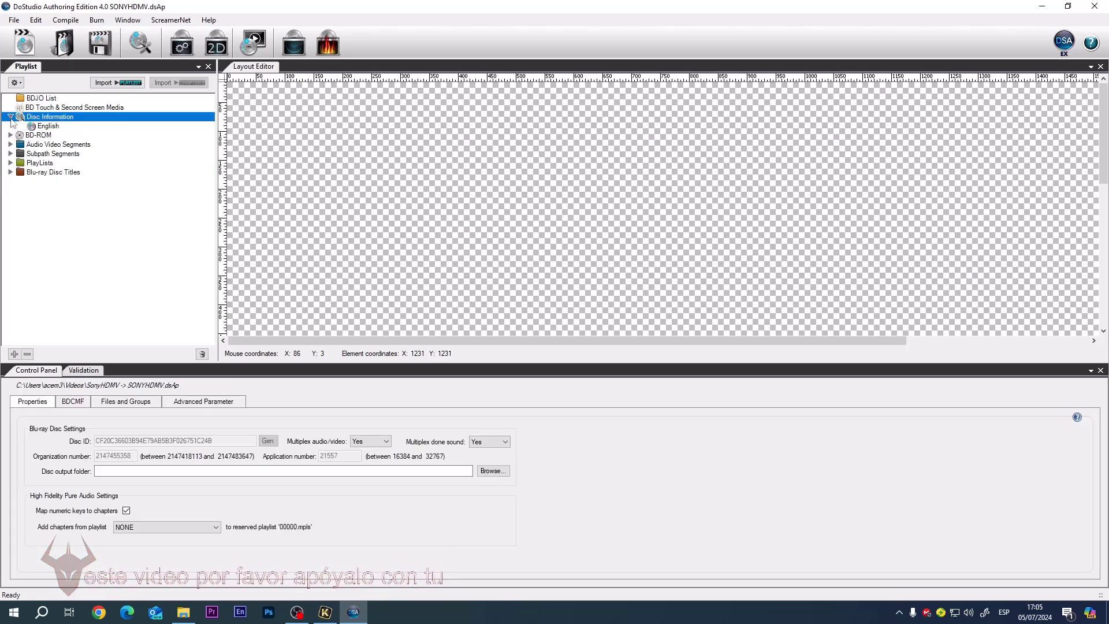
{"action": "left_click", "coordinate": [10, 116]}
Examine the Audio Video Segments, including the options for adding a segment, the INTRO FP settings and the EXTRA 2 tracks.
{"action": "left_click", "coordinate": [10, 135]}
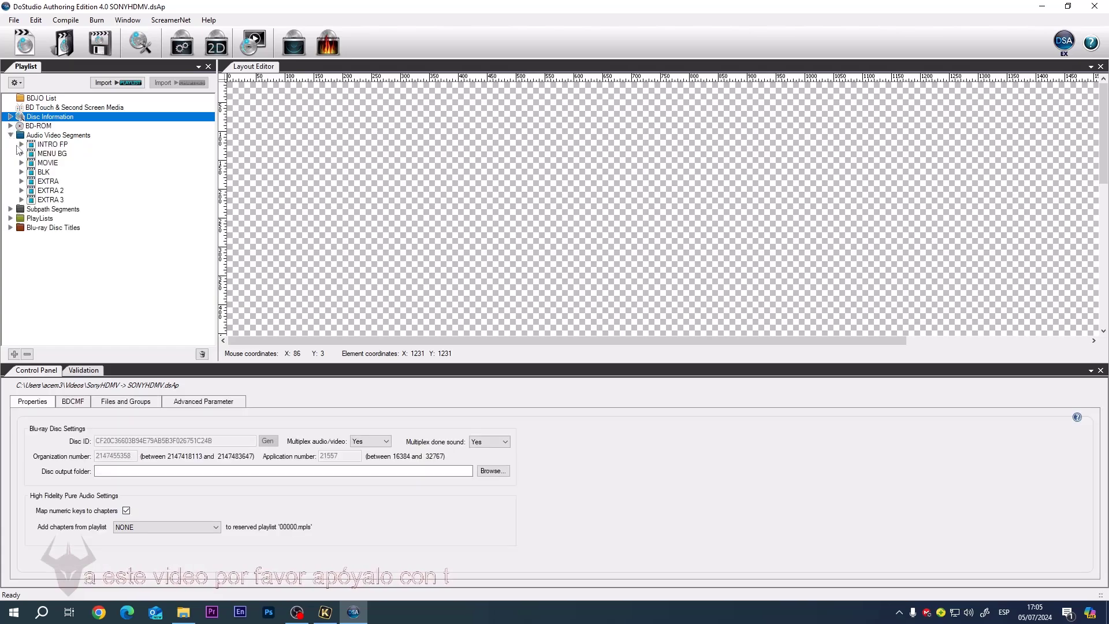
{"action": "right_click", "coordinate": [55, 136]}
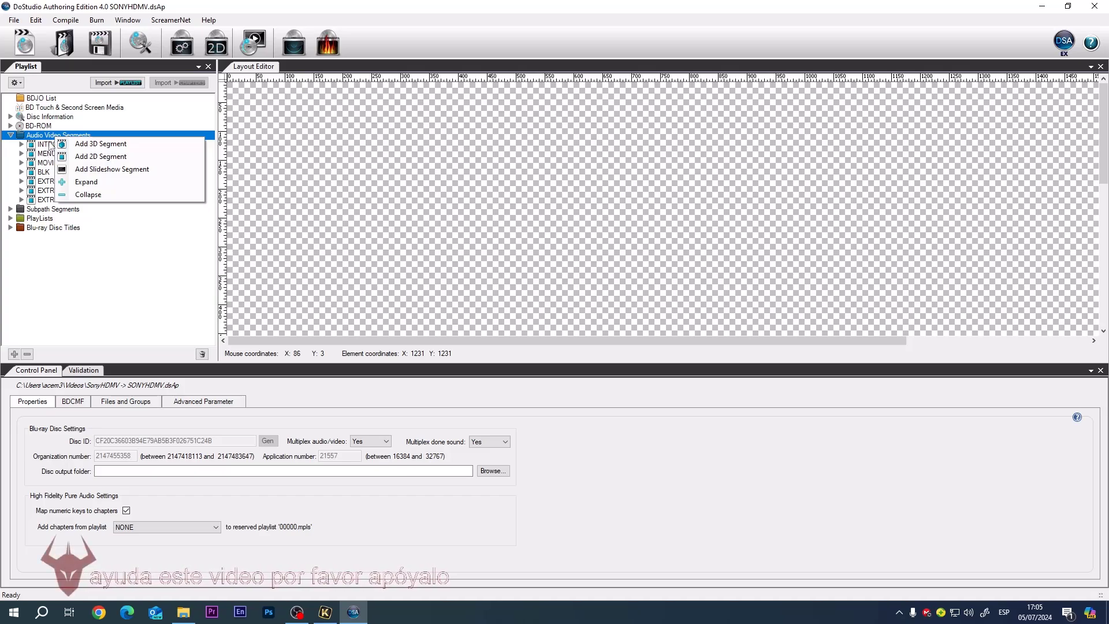
{"action": "left_click", "coordinate": [51, 145]}
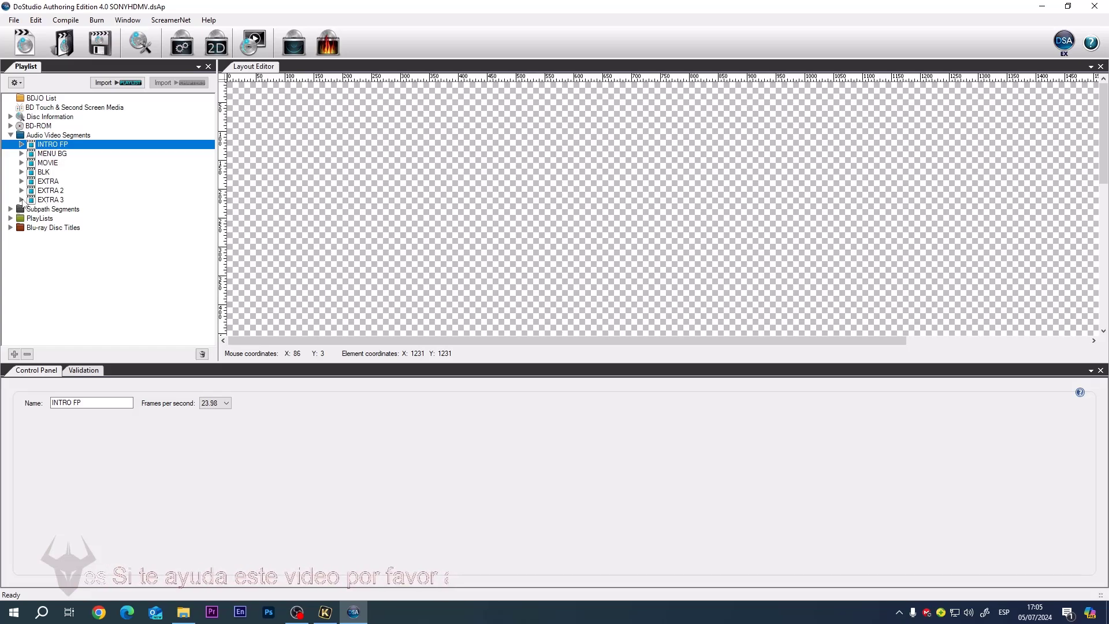
{"action": "left_click", "coordinate": [21, 191]}
{"action": "left_click", "coordinate": [33, 200]}
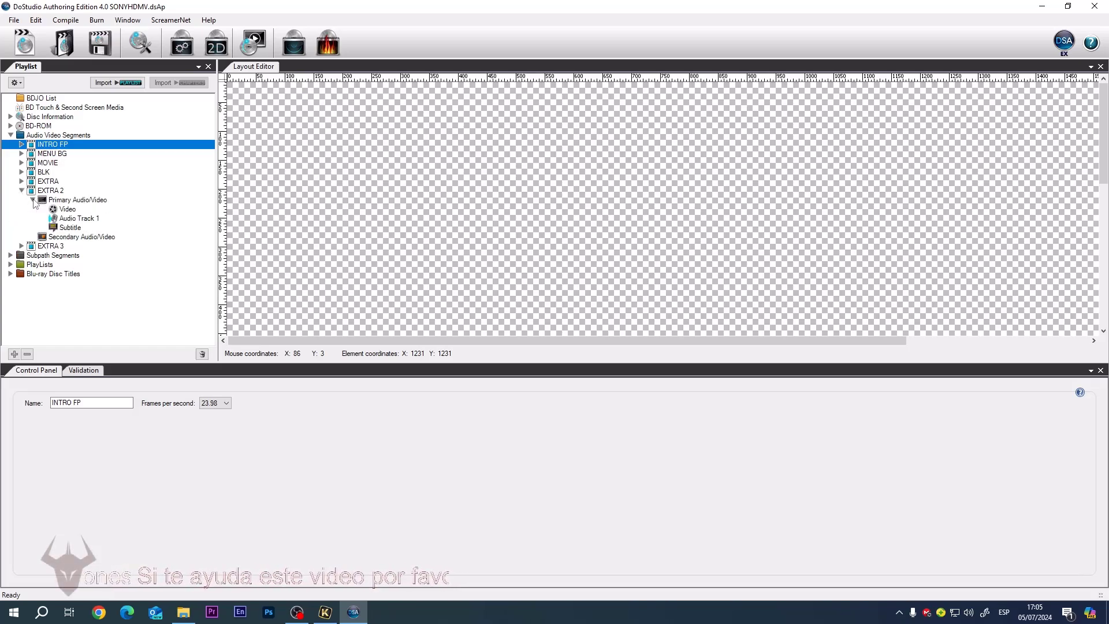
{"action": "left_click", "coordinate": [22, 191]}
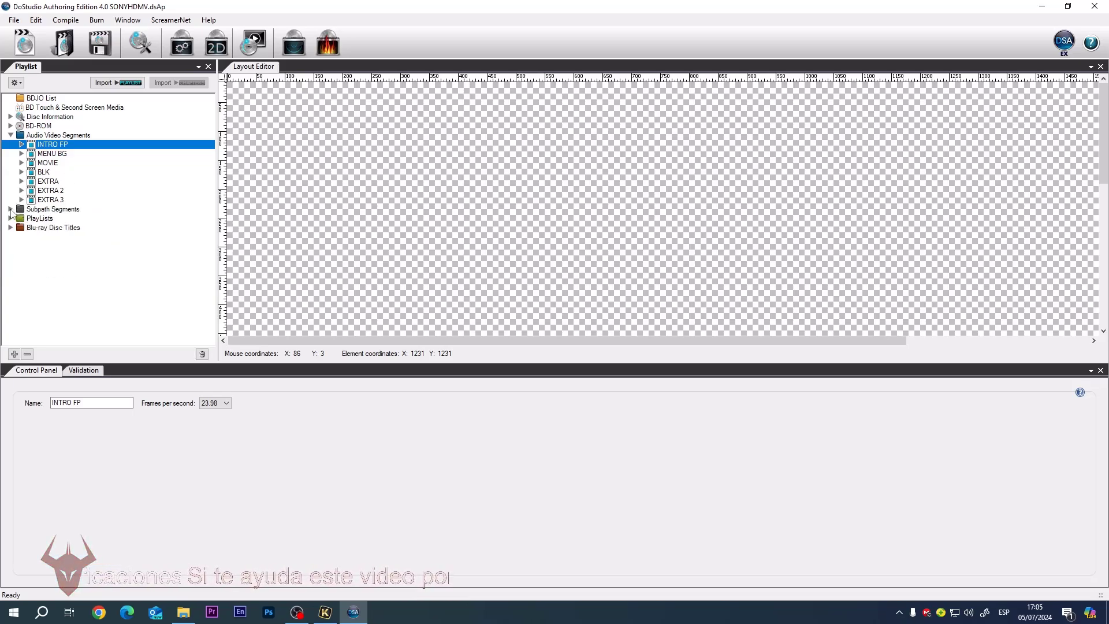
Examine the Subpath Segments, including the option for adding an HDMV menu and the source files of MAIN MENU's Menu1.
{"action": "left_click", "coordinate": [11, 210]}
{"action": "right_click", "coordinate": [53, 211]}
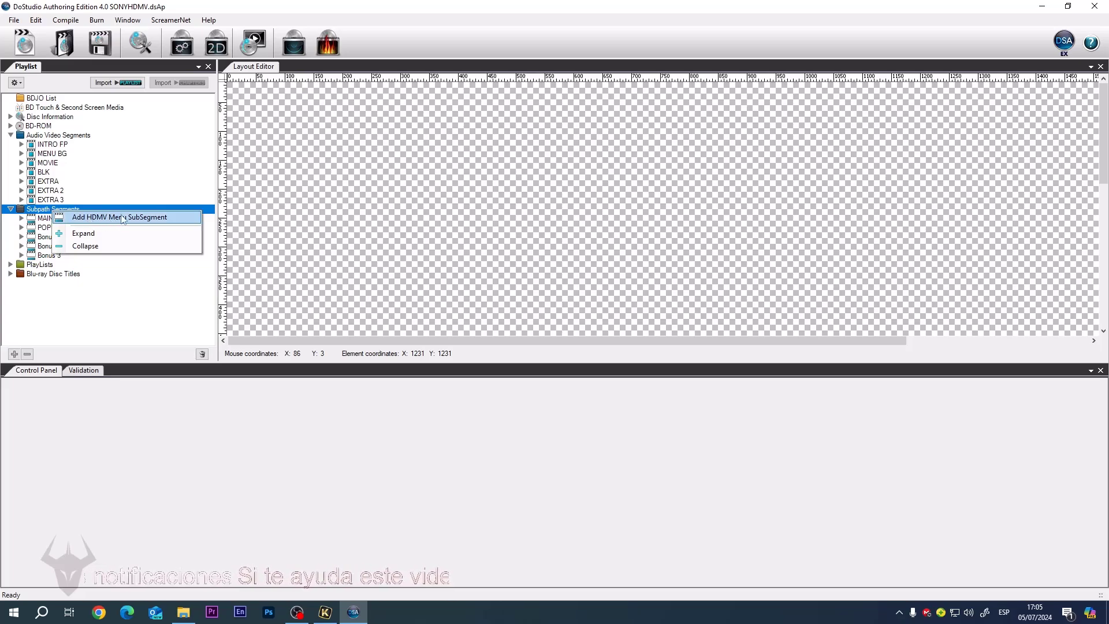
{"action": "left_click", "coordinate": [54, 209]}
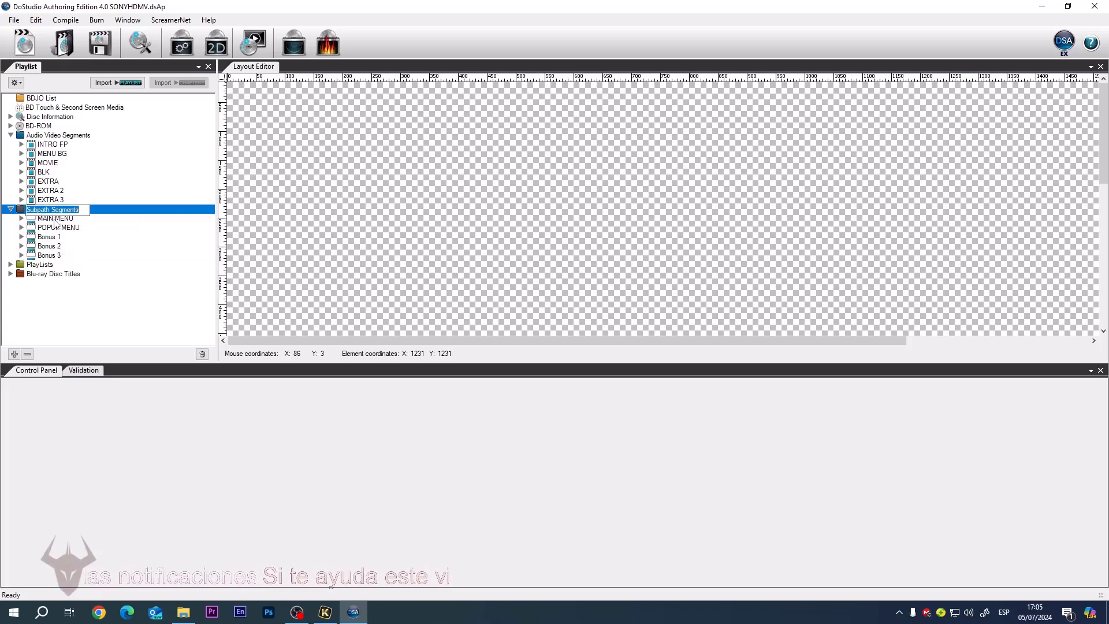
{"action": "left_click", "coordinate": [57, 219]}
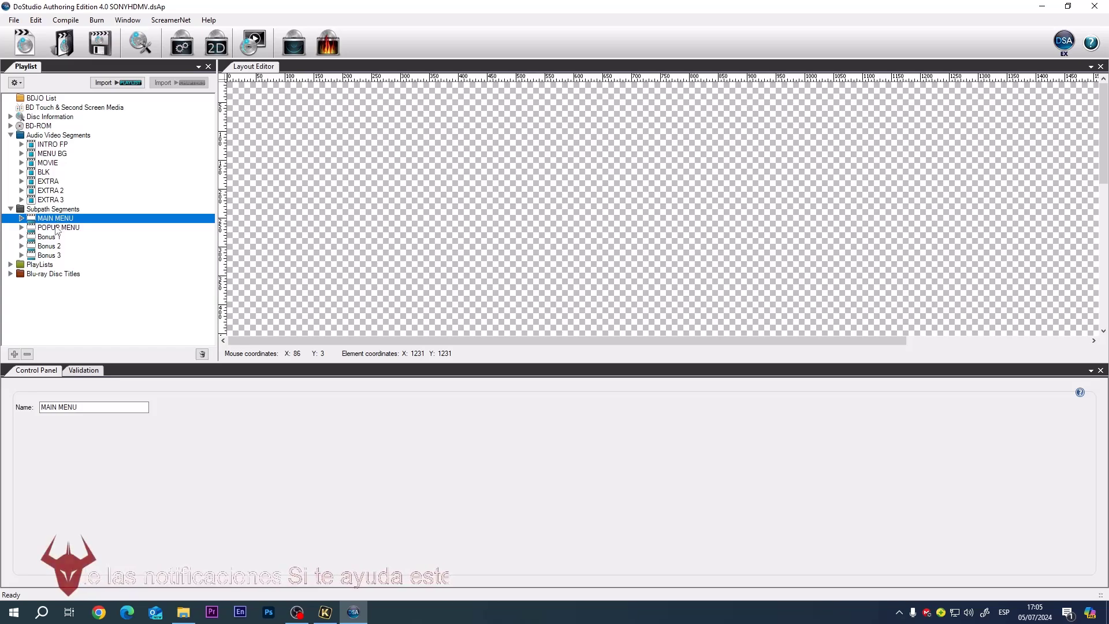
{"action": "left_click", "coordinate": [56, 228]}
{"action": "left_click", "coordinate": [22, 218]}
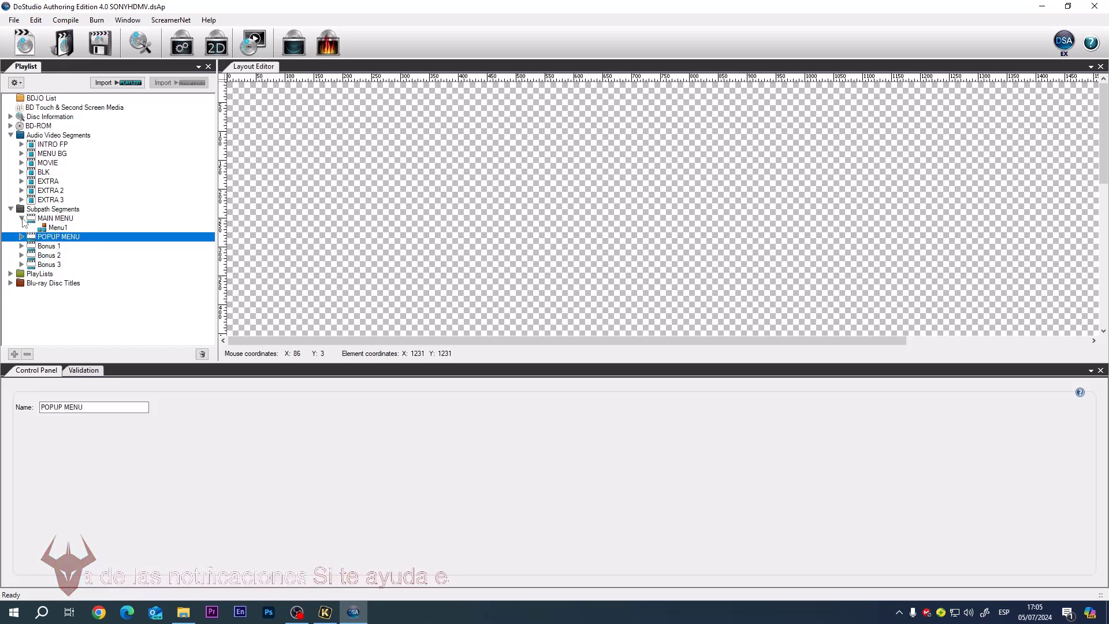
{"action": "left_click", "coordinate": [59, 228]}
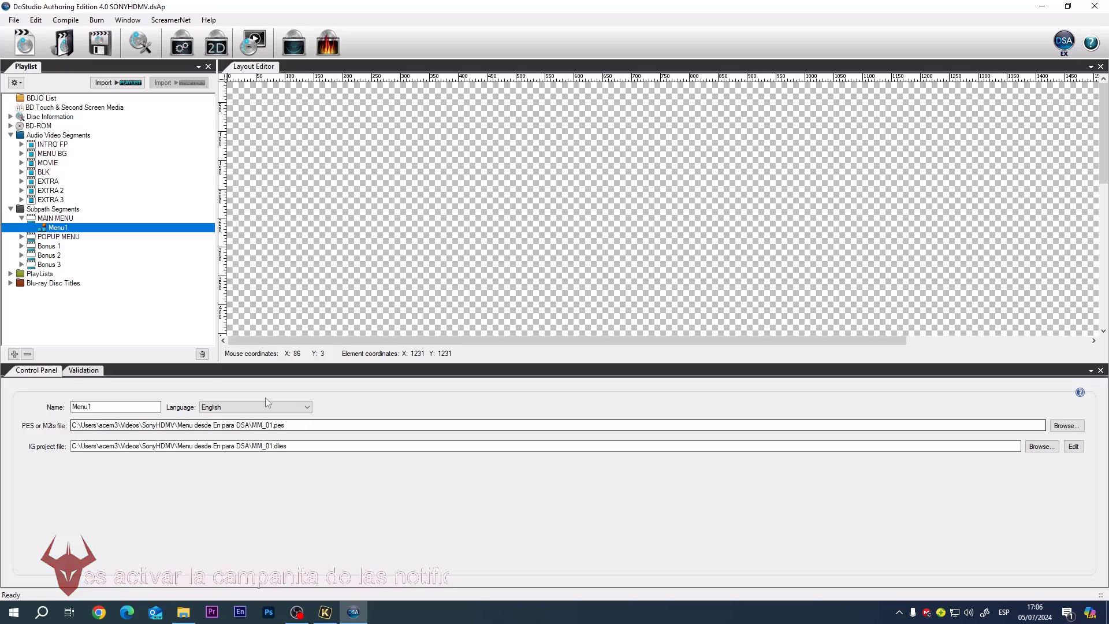
{"action": "left_click", "coordinate": [22, 218]}
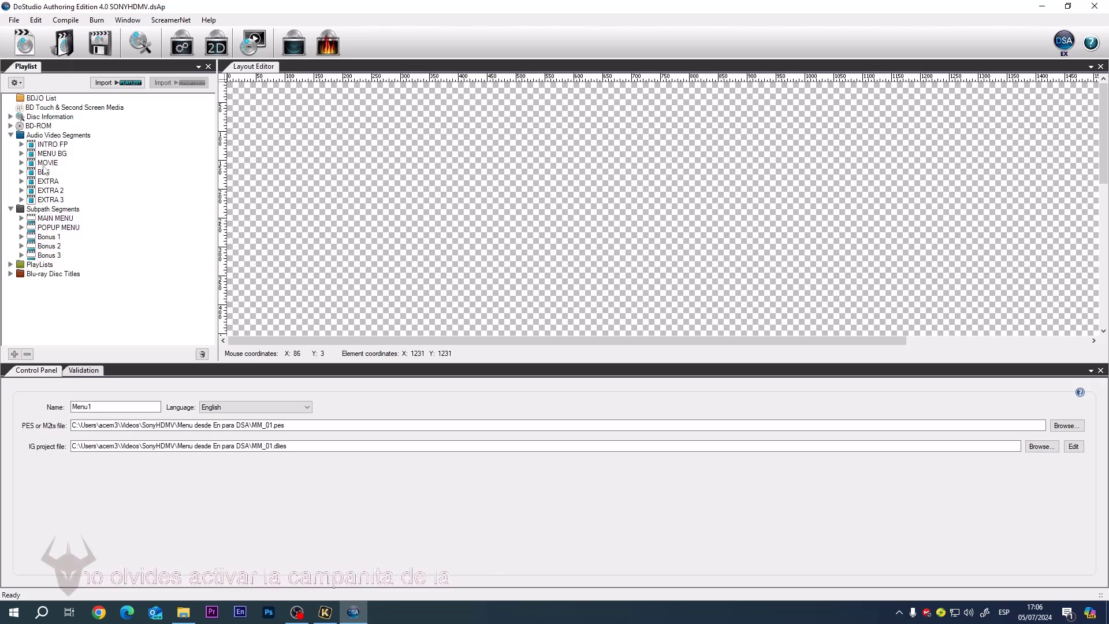
Examine the MENU BG playlist to see which video segment and menu subpath segment it combines.
{"action": "left_click", "coordinate": [49, 145]}
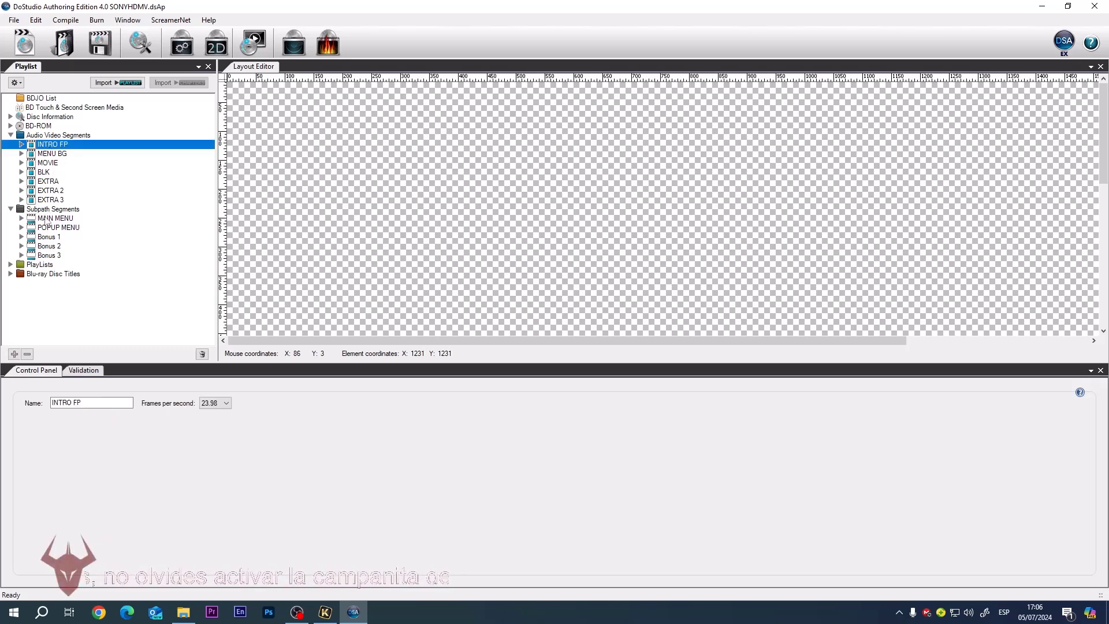
{"action": "left_click", "coordinate": [10, 265]}
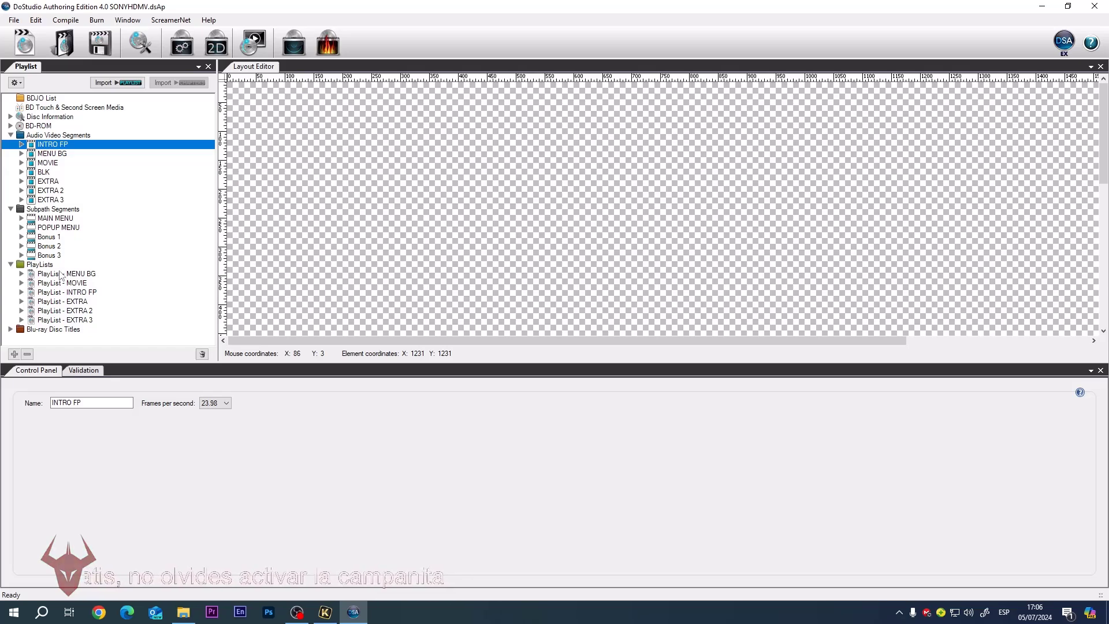
{"action": "left_click", "coordinate": [60, 275]}
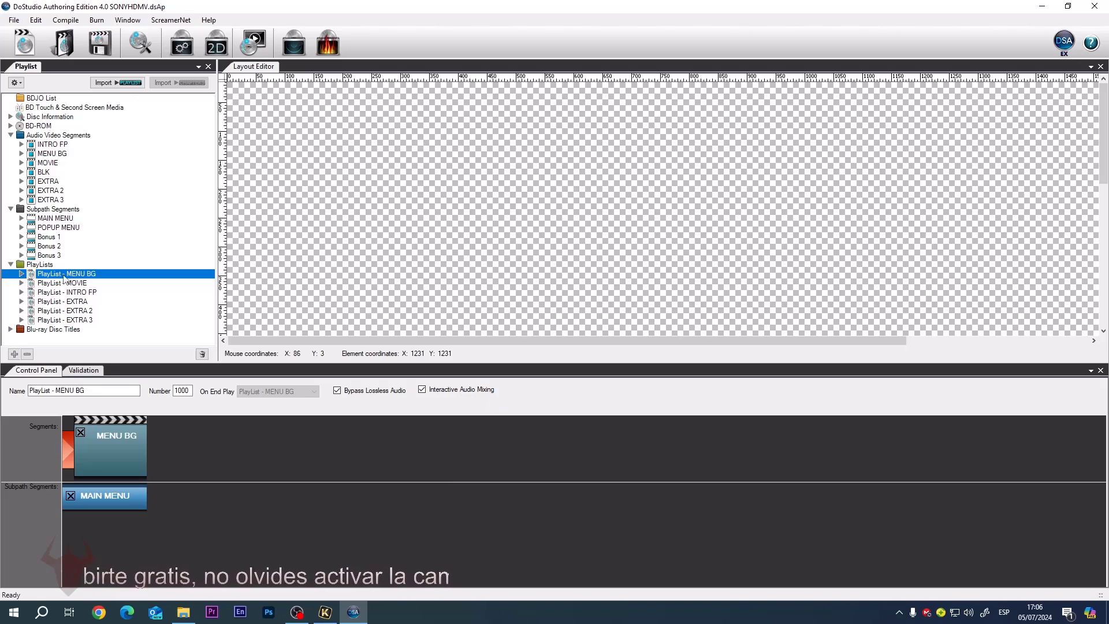
{"action": "left_click", "coordinate": [11, 135]}
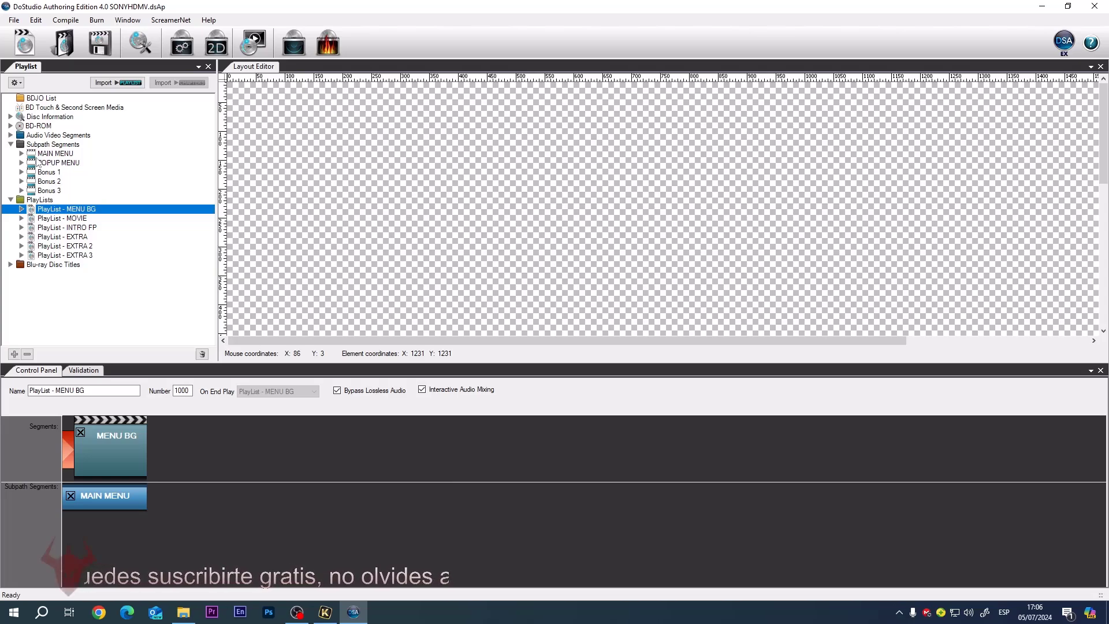
{"action": "left_click", "coordinate": [17, 154]}
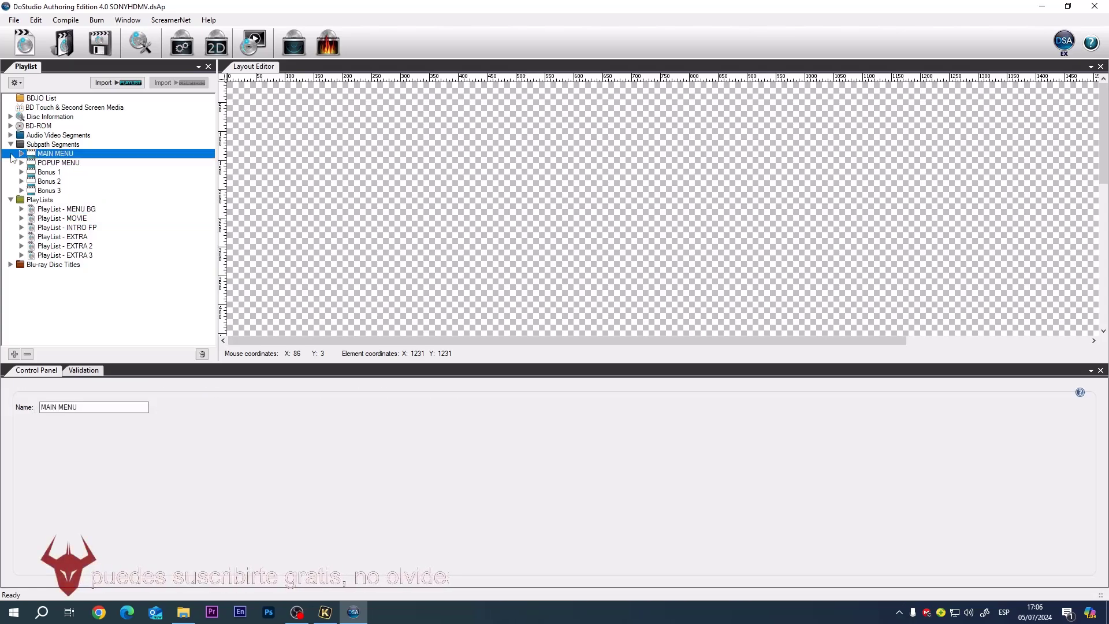
{"action": "left_click", "coordinate": [63, 209]}
{"action": "left_click_drag", "start_coordinate": [64, 209], "coordinate": [87, 259]}
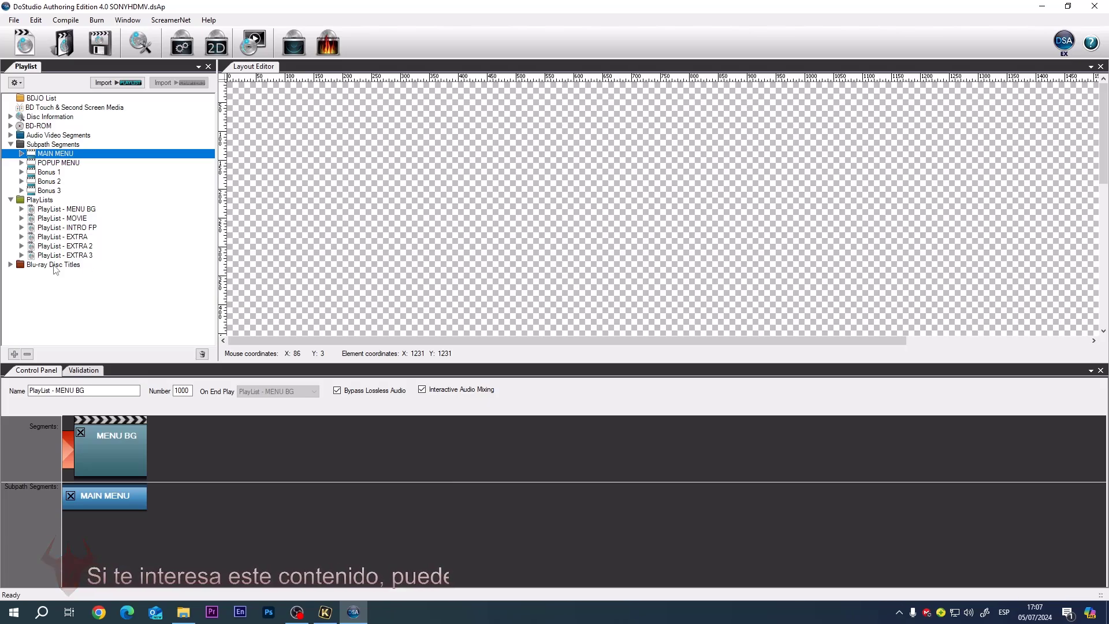
{"action": "left_click", "coordinate": [46, 211]}
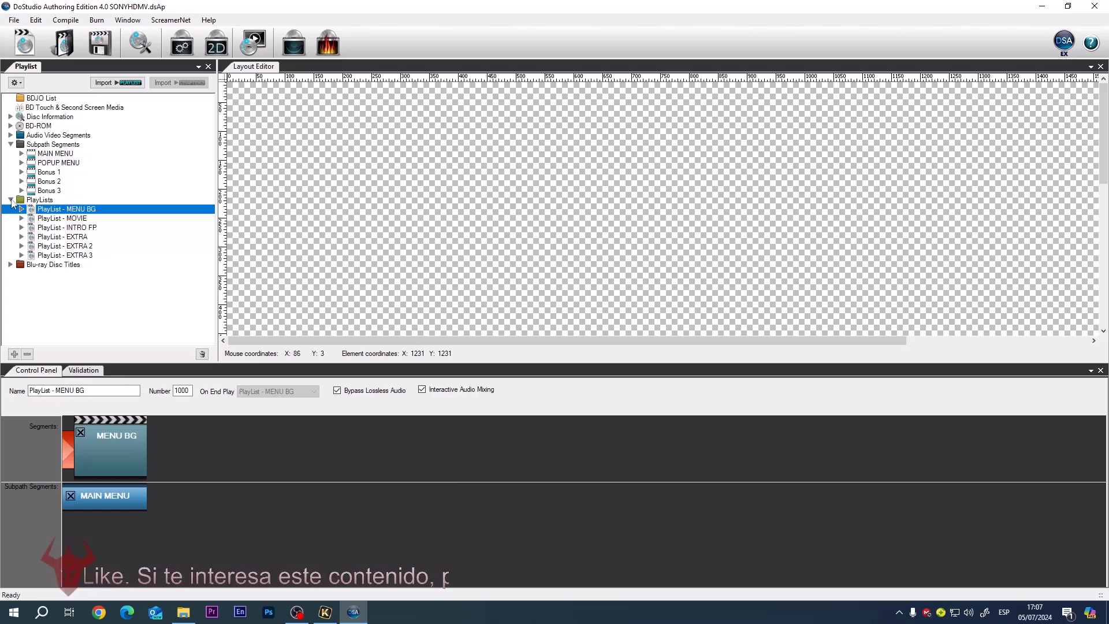
Examine the Blu-ray Disc Titles list and the options for adding or removing a BD title.
{"action": "left_click", "coordinate": [11, 201]}
{"action": "left_click", "coordinate": [39, 210]}
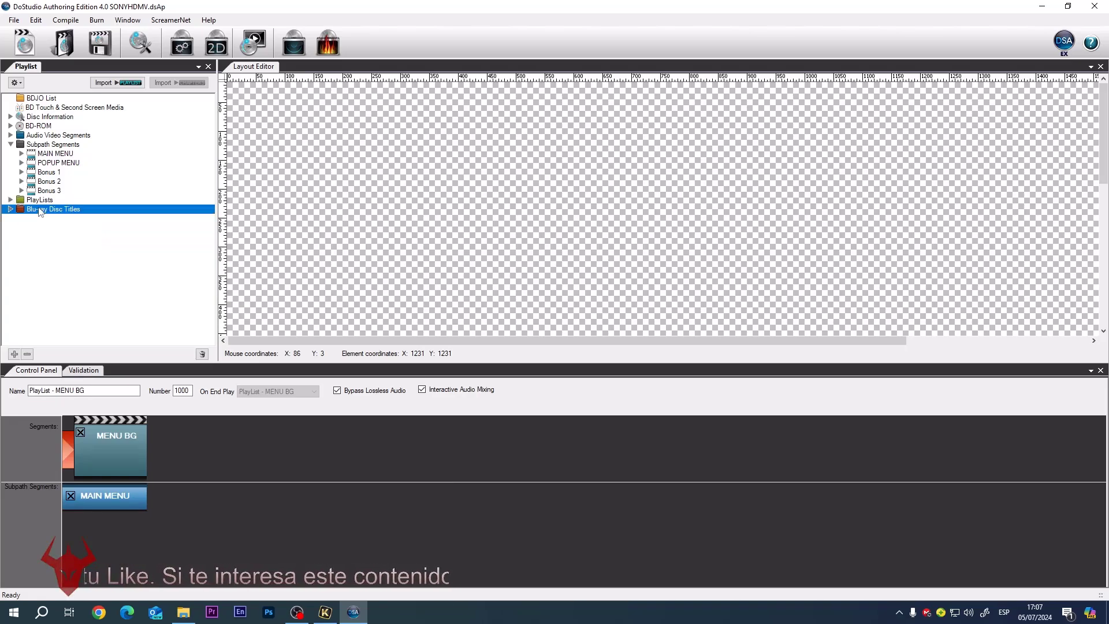
{"action": "right_click", "coordinate": [39, 211]}
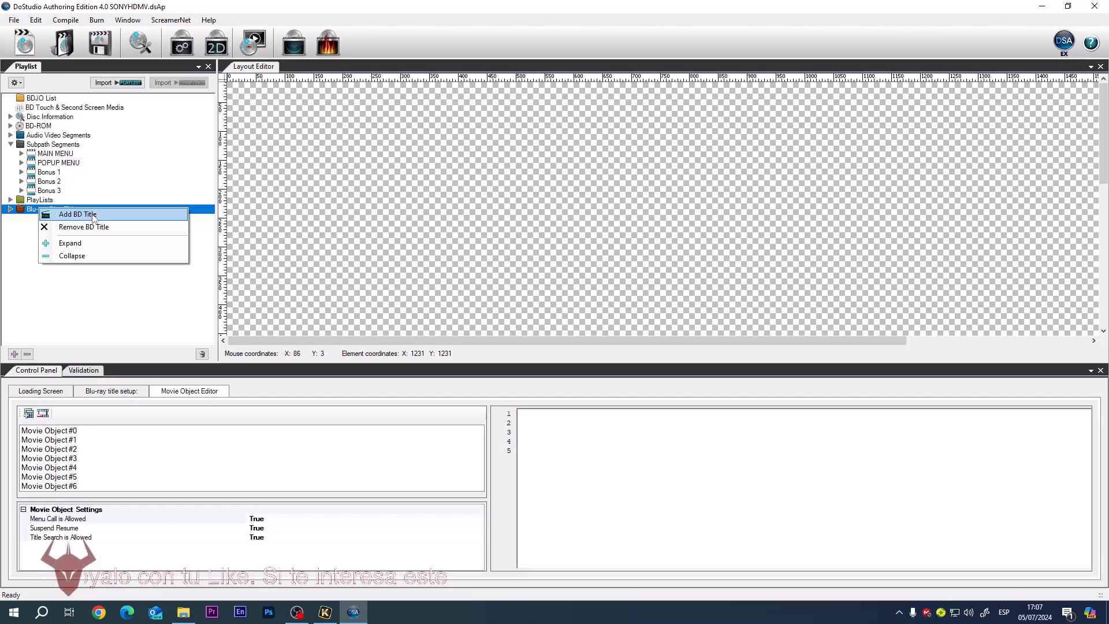
{"action": "left_click", "coordinate": [78, 338]}
{"action": "left_click", "coordinate": [50, 210]}
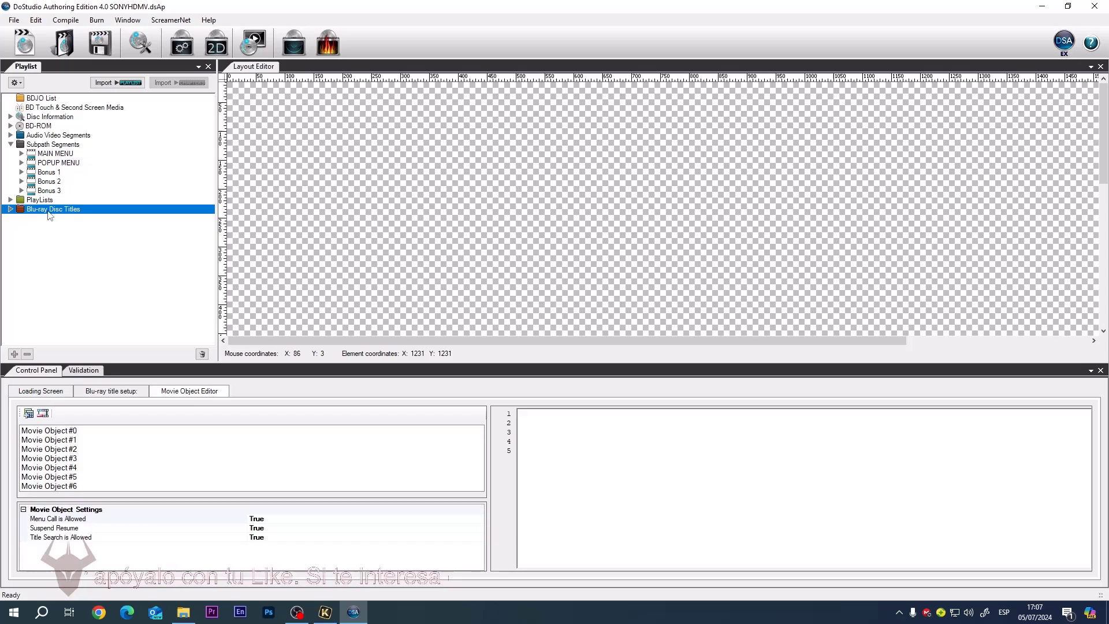
{"action": "left_click", "coordinate": [10, 210]}
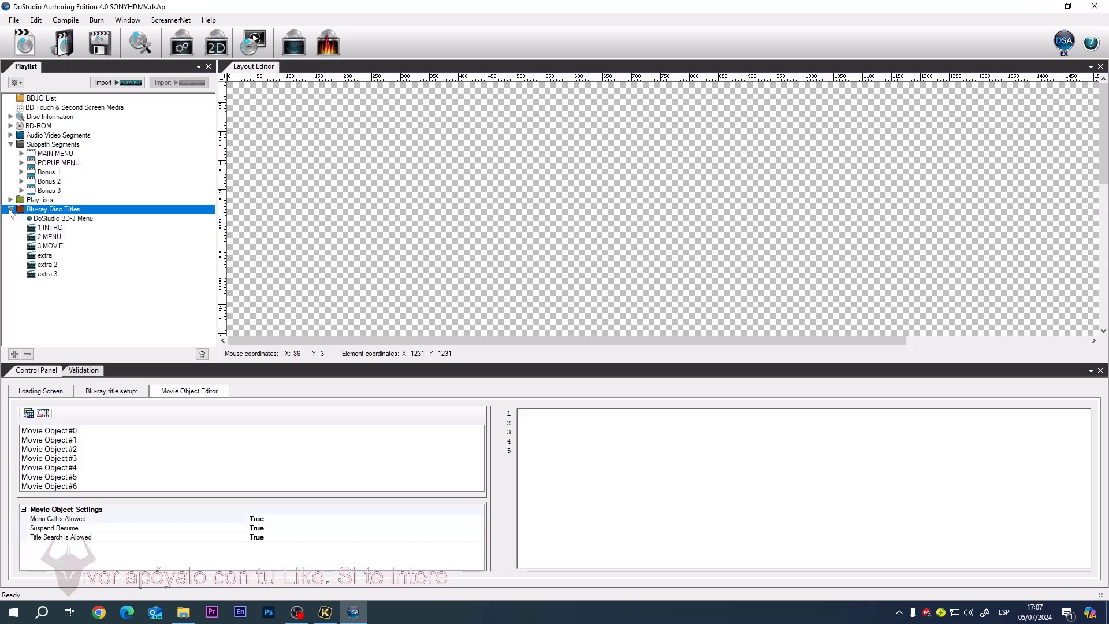
{"action": "right_click", "coordinate": [52, 210]}
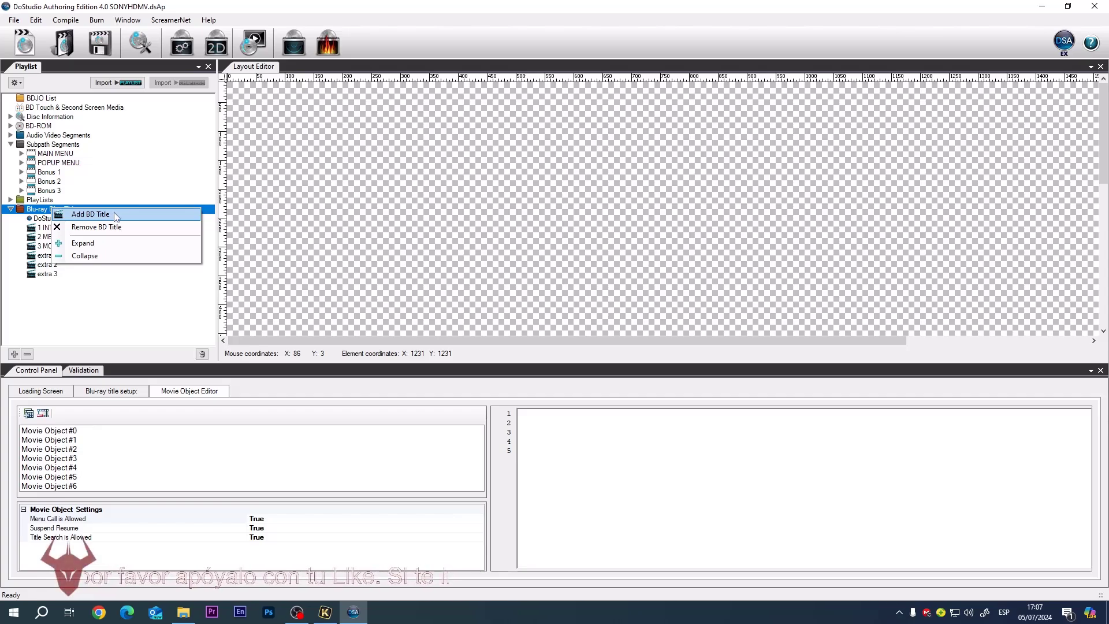
{"action": "left_click", "coordinate": [84, 309]}
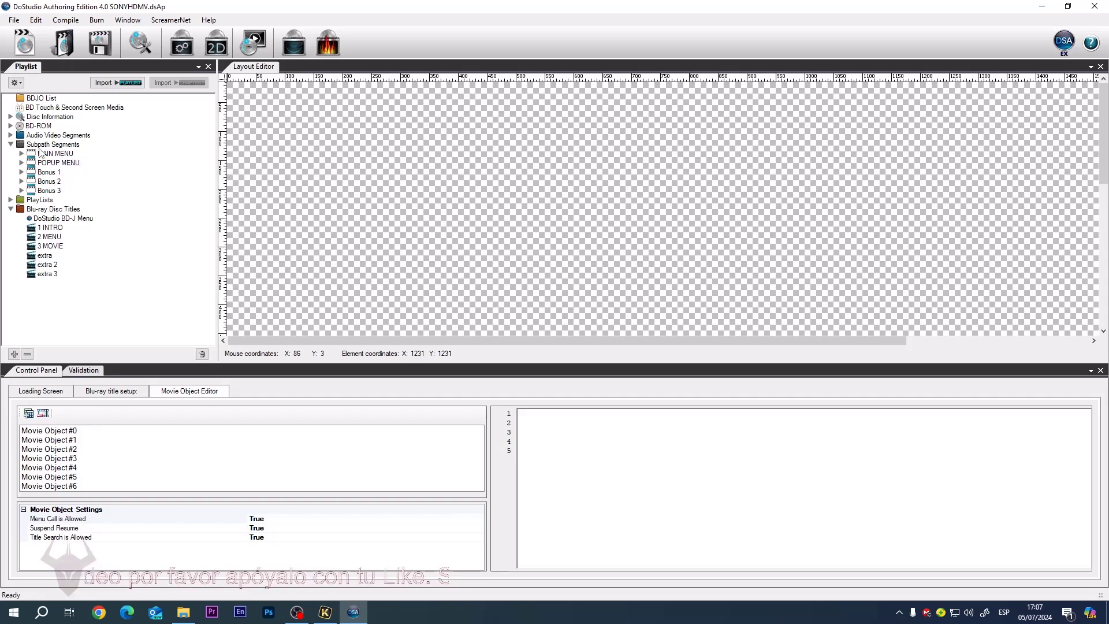
Examine the segments and subpath segment of the EXTRA 3 playlist, and expand the Audio Video Segments for comparison.
{"action": "left_click", "coordinate": [11, 145]}
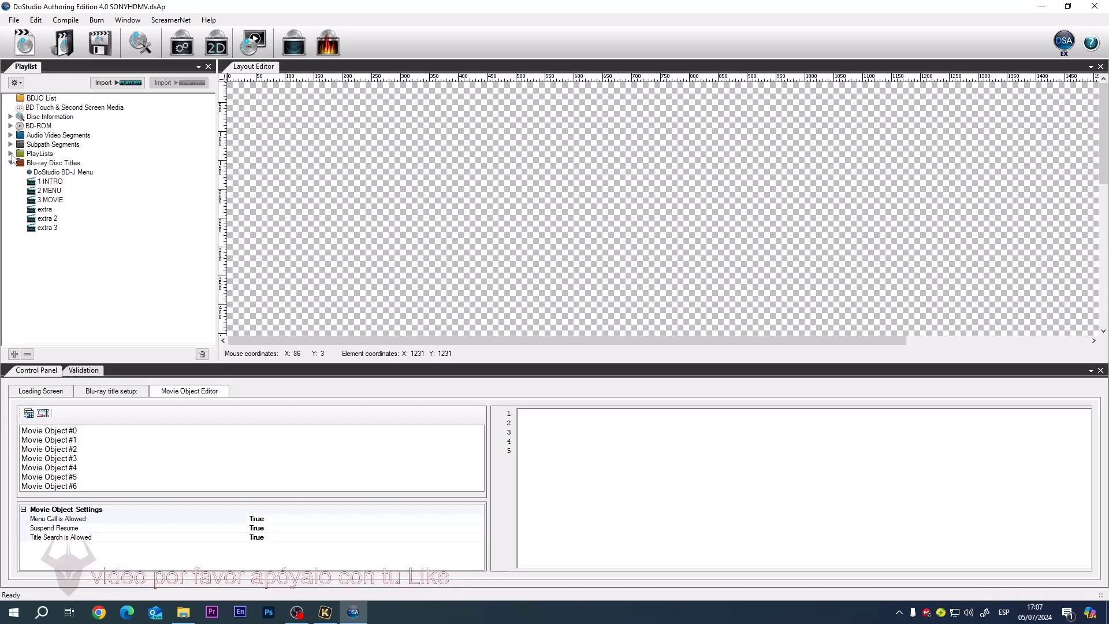
{"action": "left_click", "coordinate": [11, 154]}
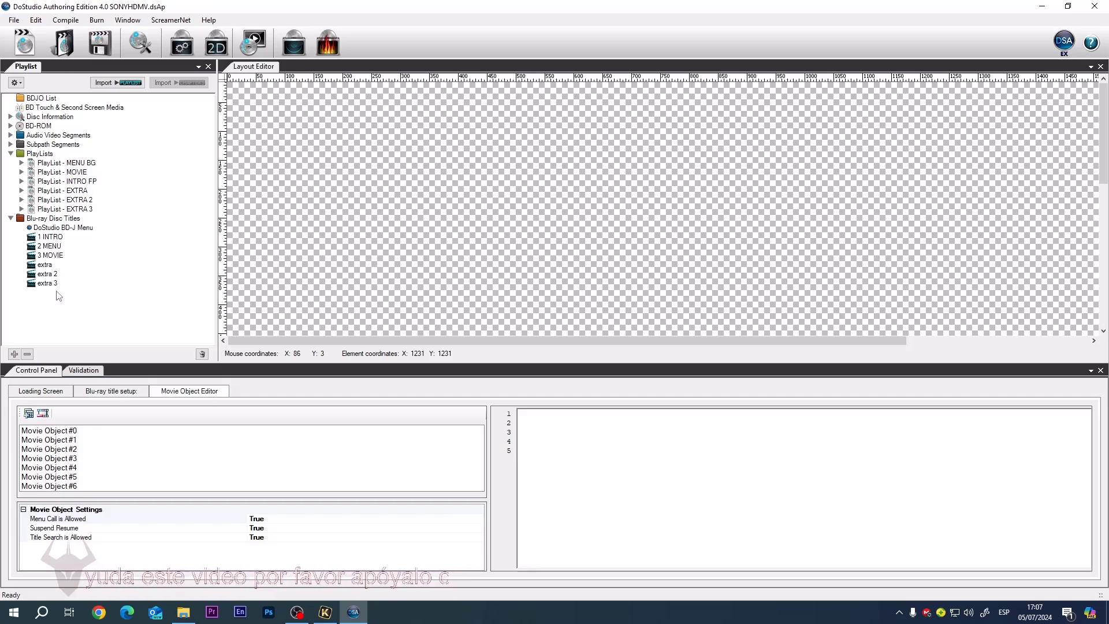
{"action": "left_click", "coordinate": [58, 209]}
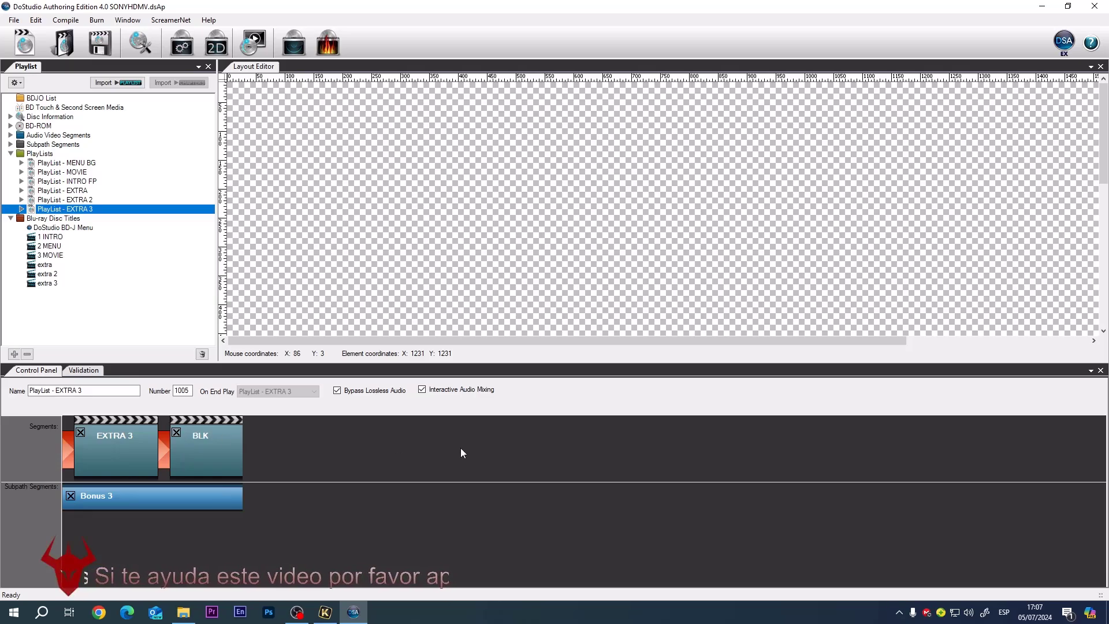
{"action": "left_click", "coordinate": [11, 135]}
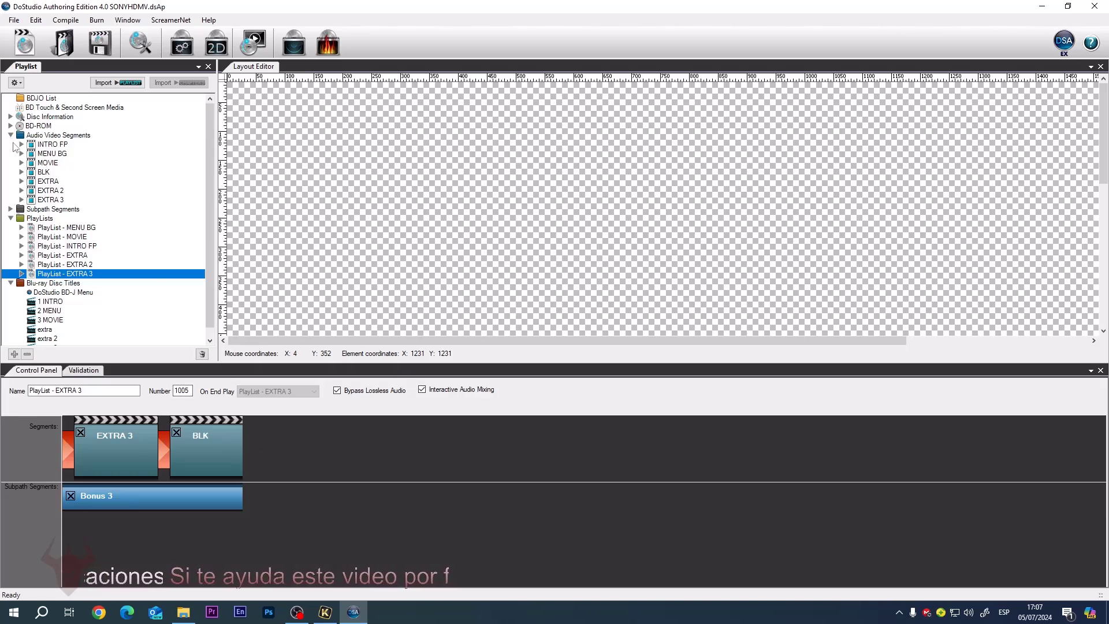
Examine the playlists of the DoStudio BD-J Menu and the commands in Movie Objects #0 and #1 of the Blu-ray Disc Titles.
{"action": "left_click", "coordinate": [10, 136]}
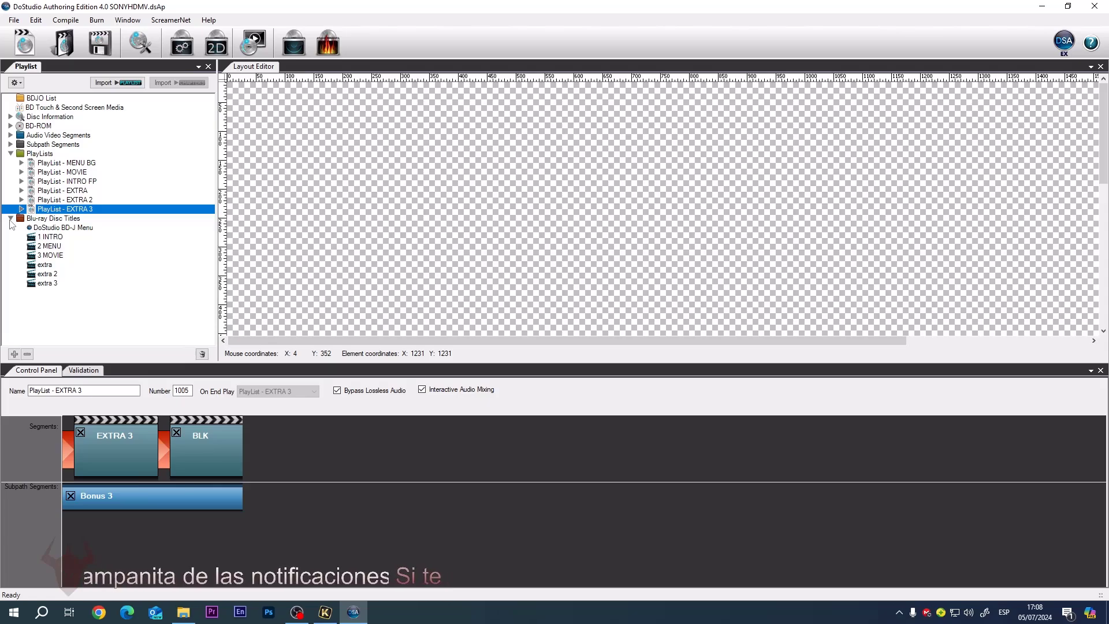
{"action": "left_click", "coordinate": [61, 229]}
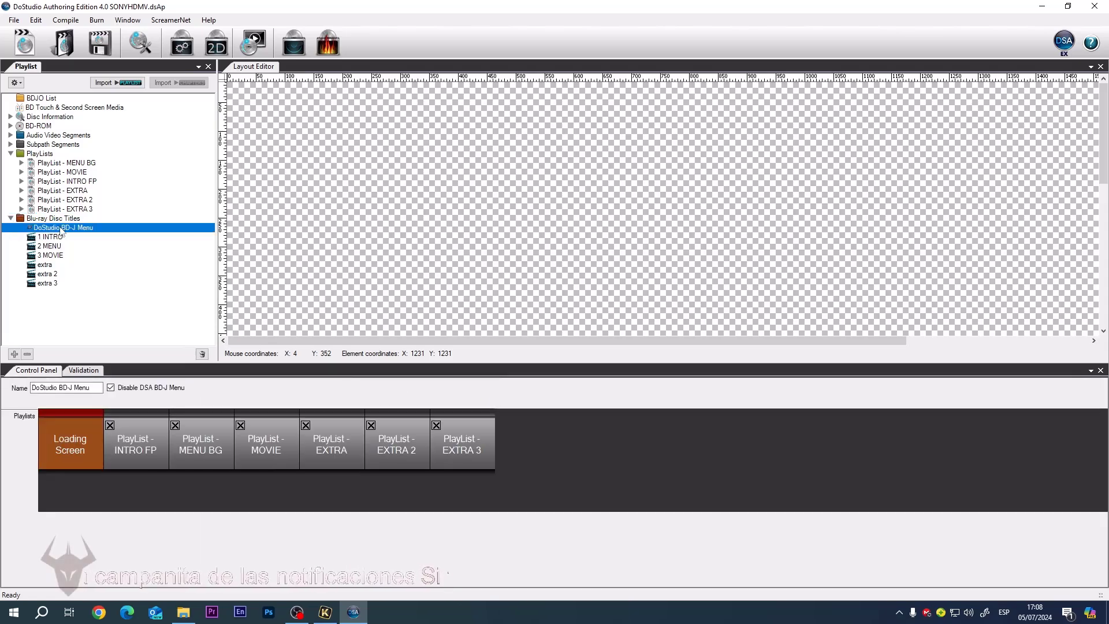
{"action": "left_click", "coordinate": [68, 219]}
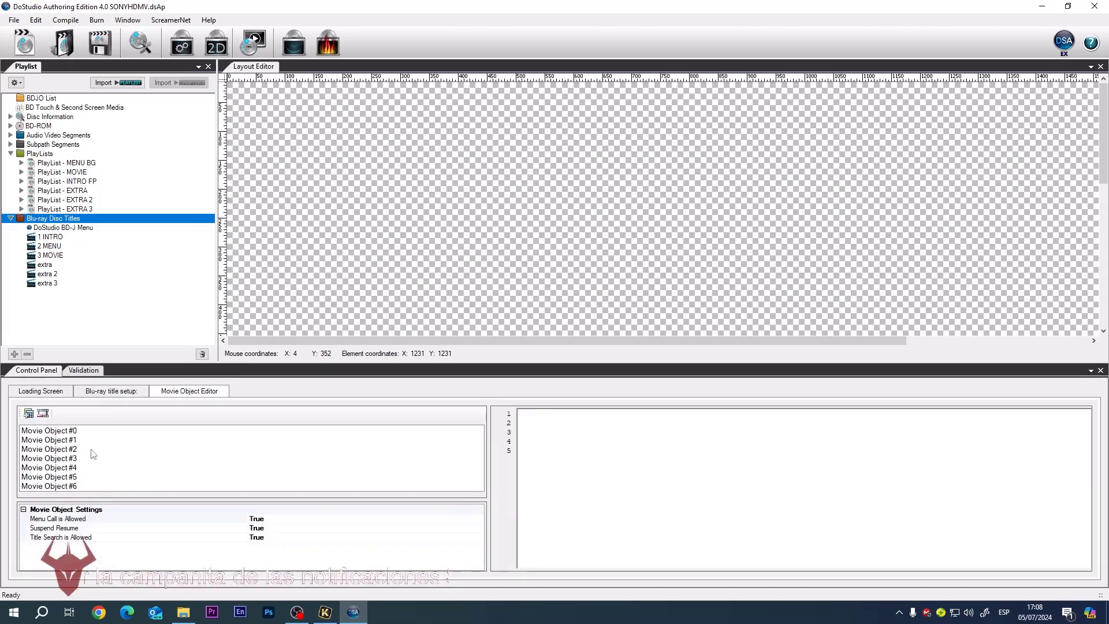
{"action": "left_click", "coordinate": [64, 431]}
{"action": "left_click", "coordinate": [64, 439]}
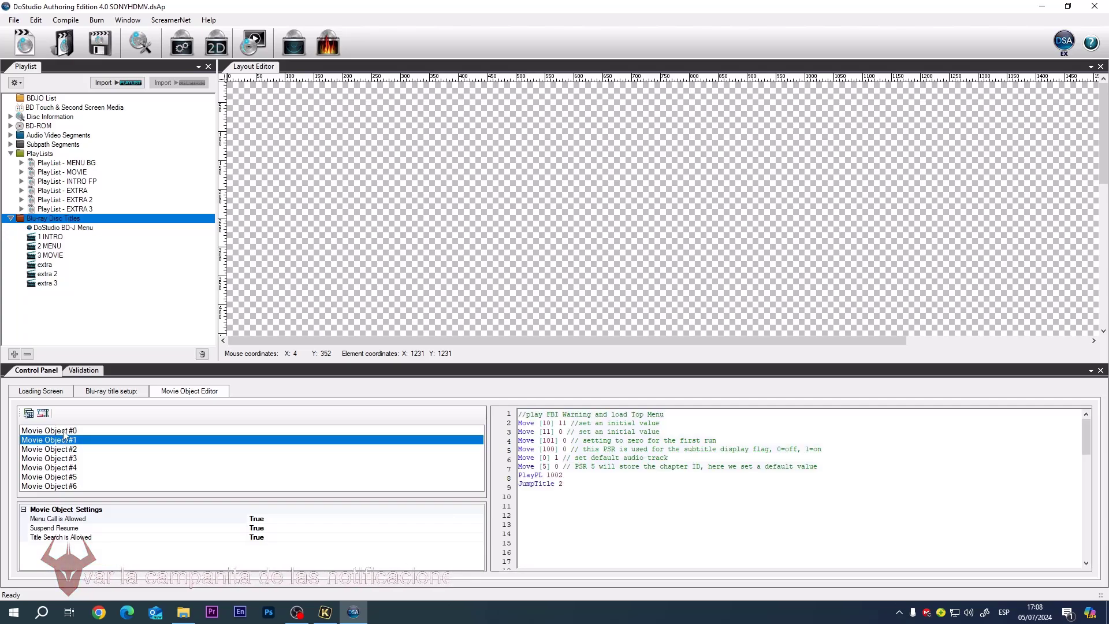
{"action": "left_click", "coordinate": [64, 431]}
Check the first play and top menu titles in the Blu-ray title setup, and examine the commands of Movie Objects #3 to #6.
{"action": "left_click", "coordinate": [111, 393]}
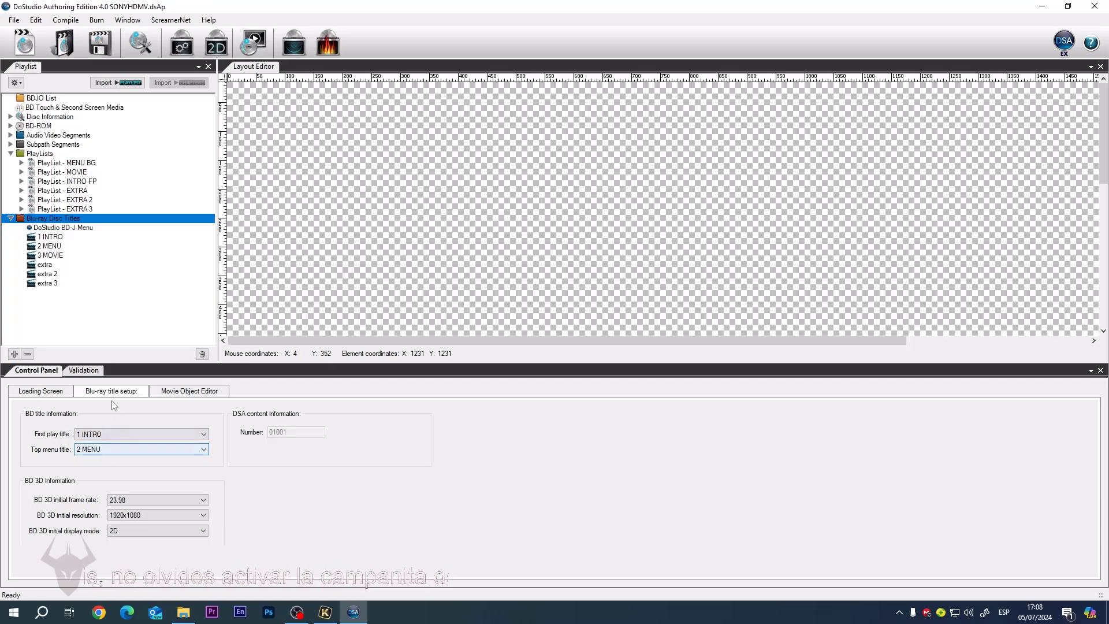
{"action": "left_click", "coordinate": [164, 393]}
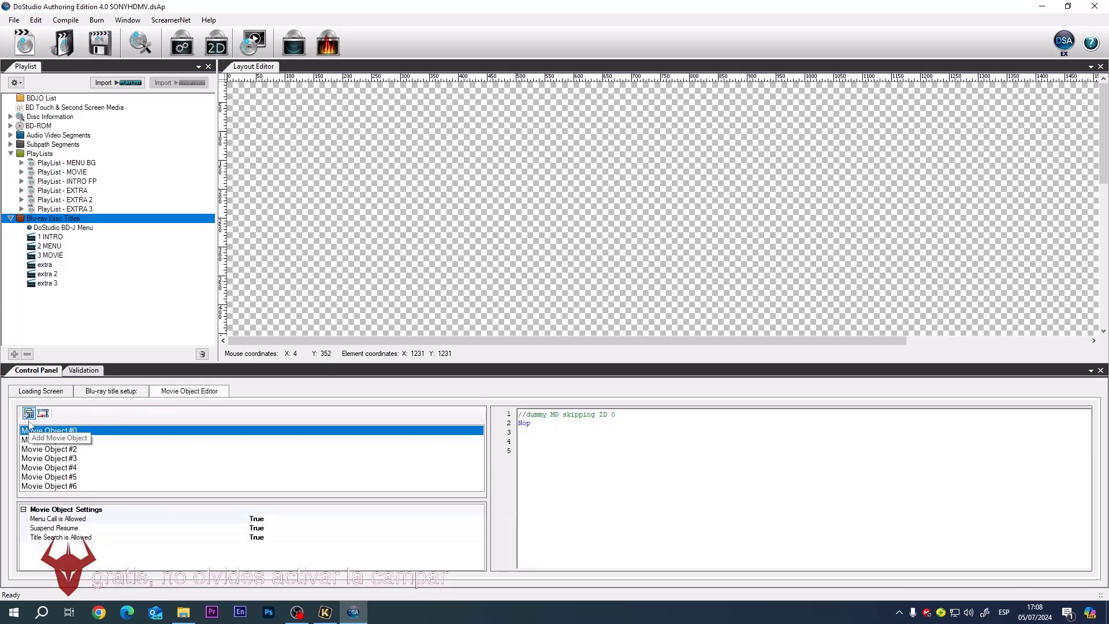
{"action": "left_click", "coordinate": [55, 460]}
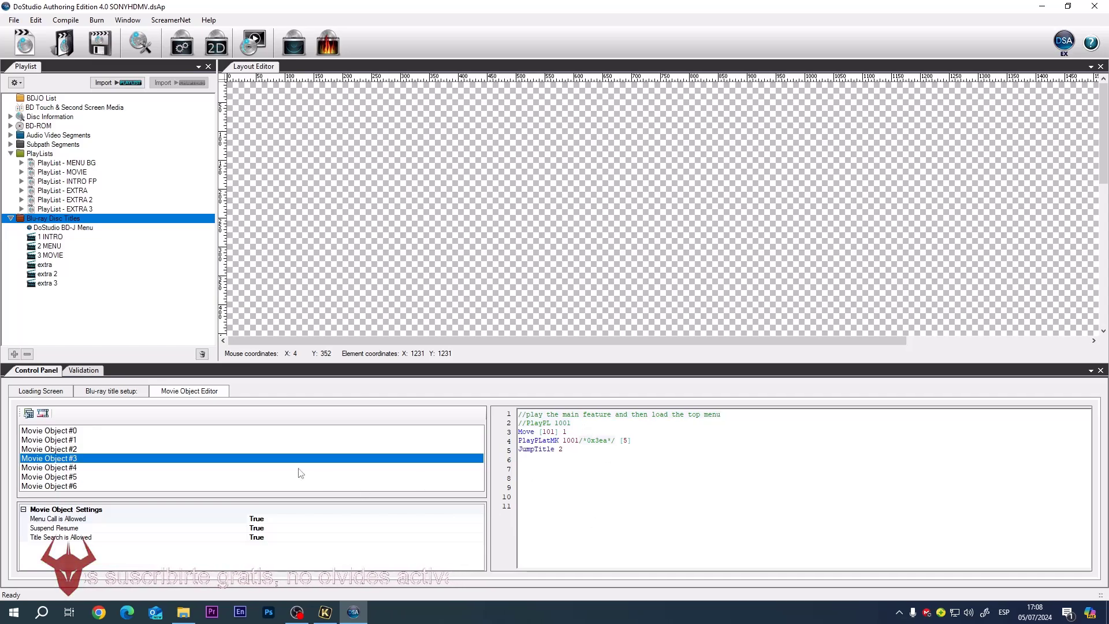
{"action": "left_click", "coordinate": [66, 467]}
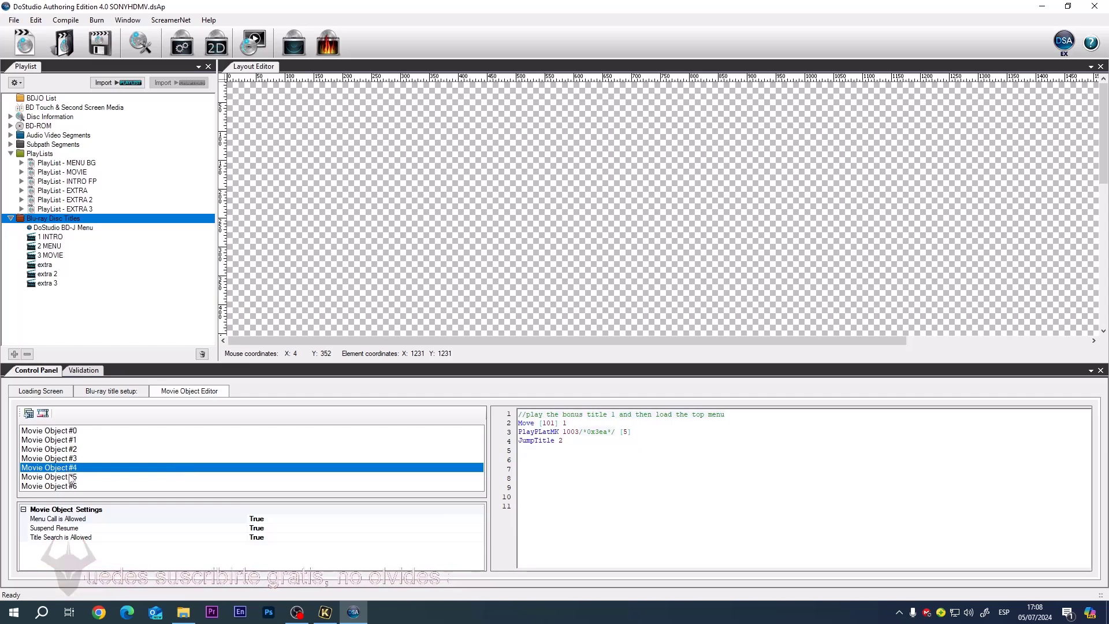
{"action": "left_click", "coordinate": [71, 477]}
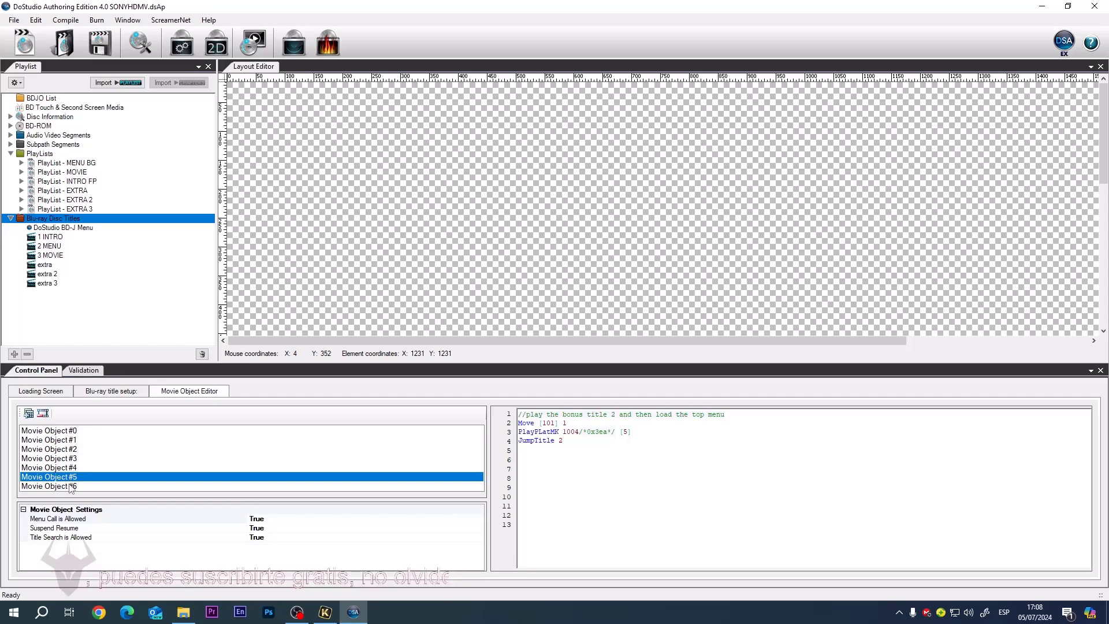
{"action": "left_click", "coordinate": [67, 459]}
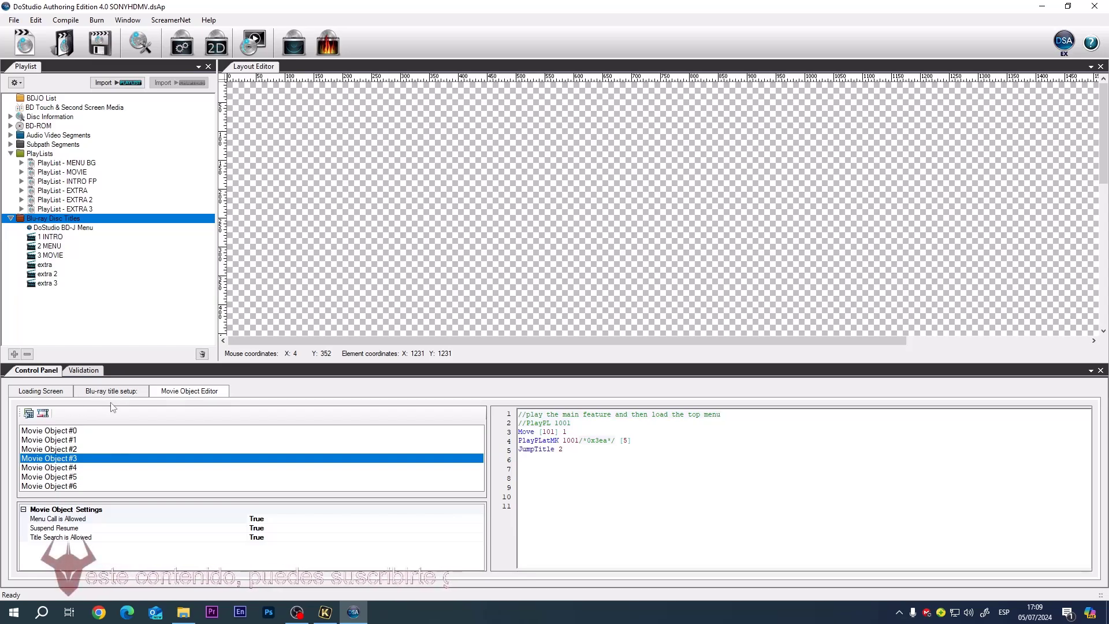
{"action": "left_click", "coordinate": [63, 468]}
{"action": "left_click", "coordinate": [66, 478]}
{"action": "left_click", "coordinate": [68, 486]}
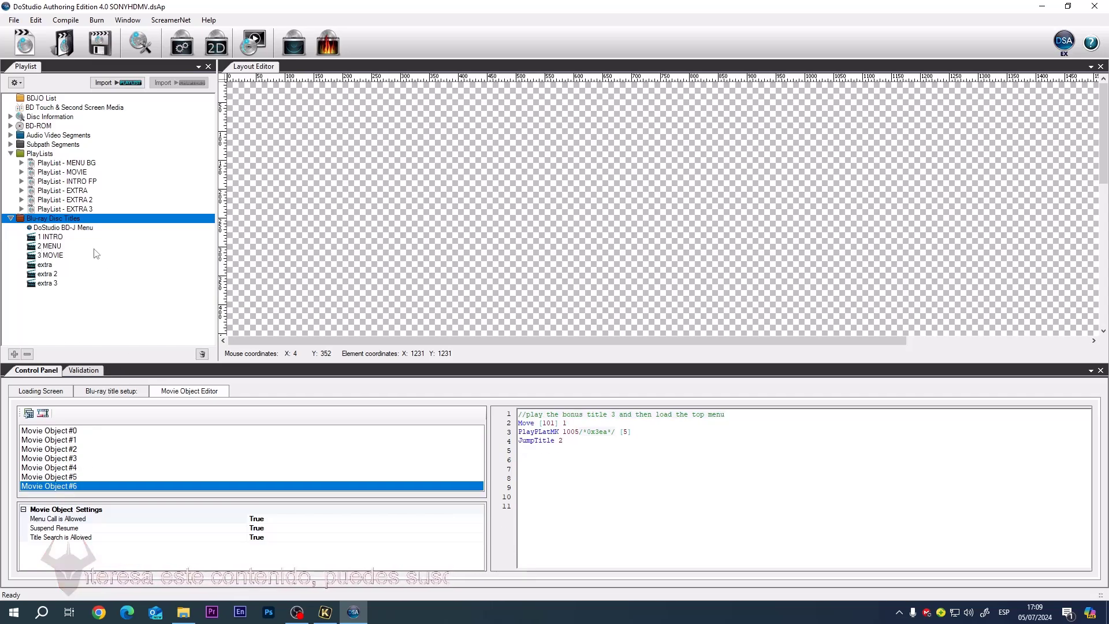
Check which movie object is attached to the disc titles 3 MOVIE, extra and extra 2.
{"action": "left_click", "coordinate": [59, 229]}
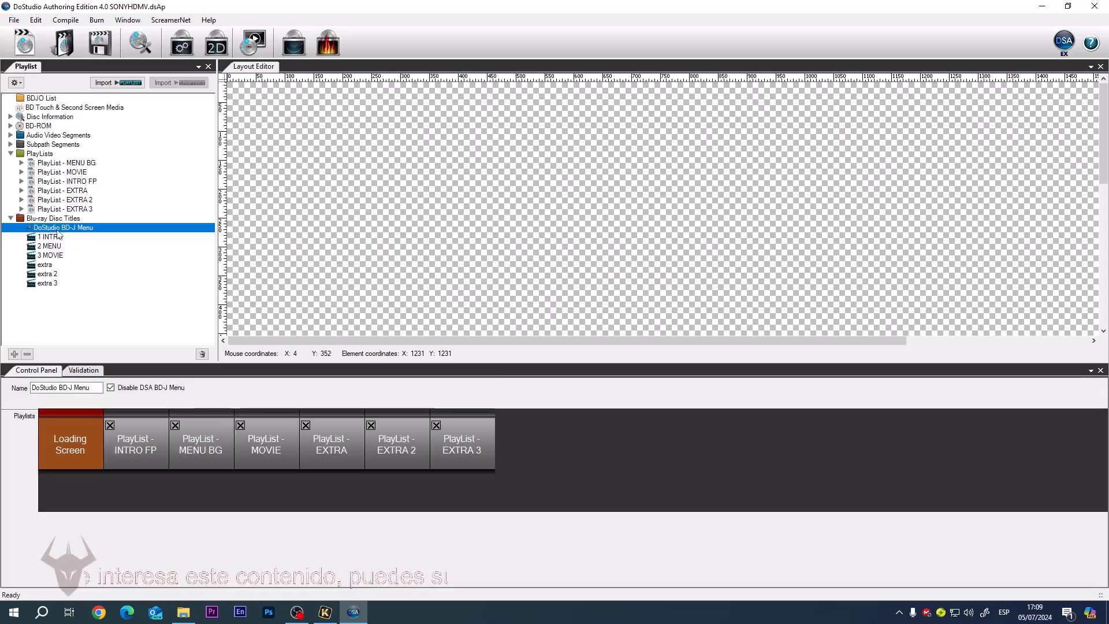
{"action": "left_click", "coordinate": [47, 264]}
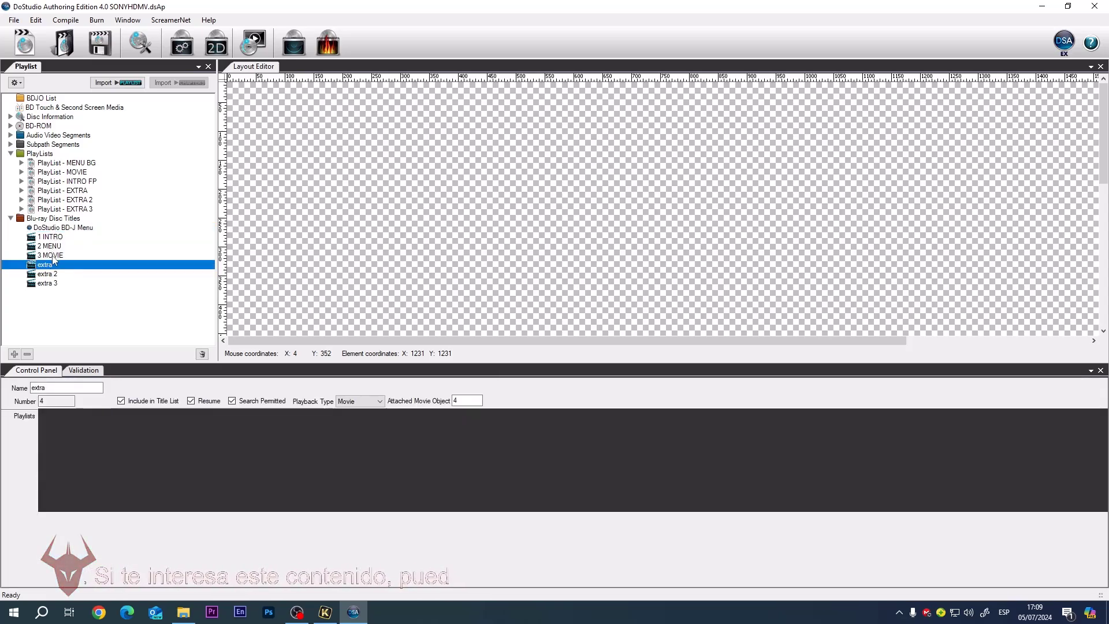
{"action": "left_click", "coordinate": [53, 257]}
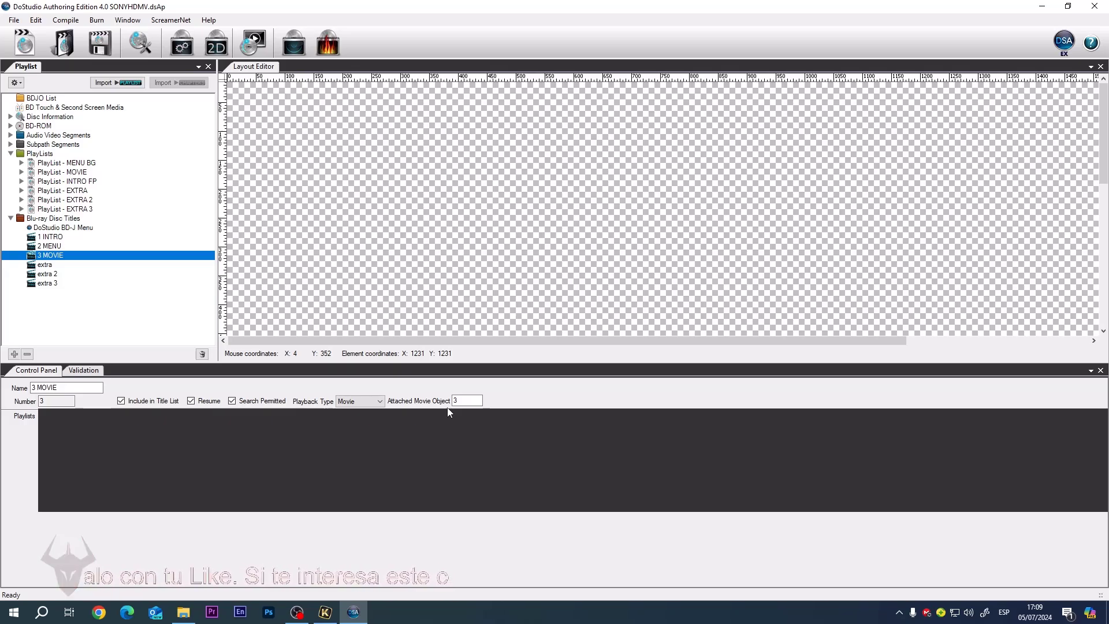
{"action": "left_click", "coordinate": [462, 401]}
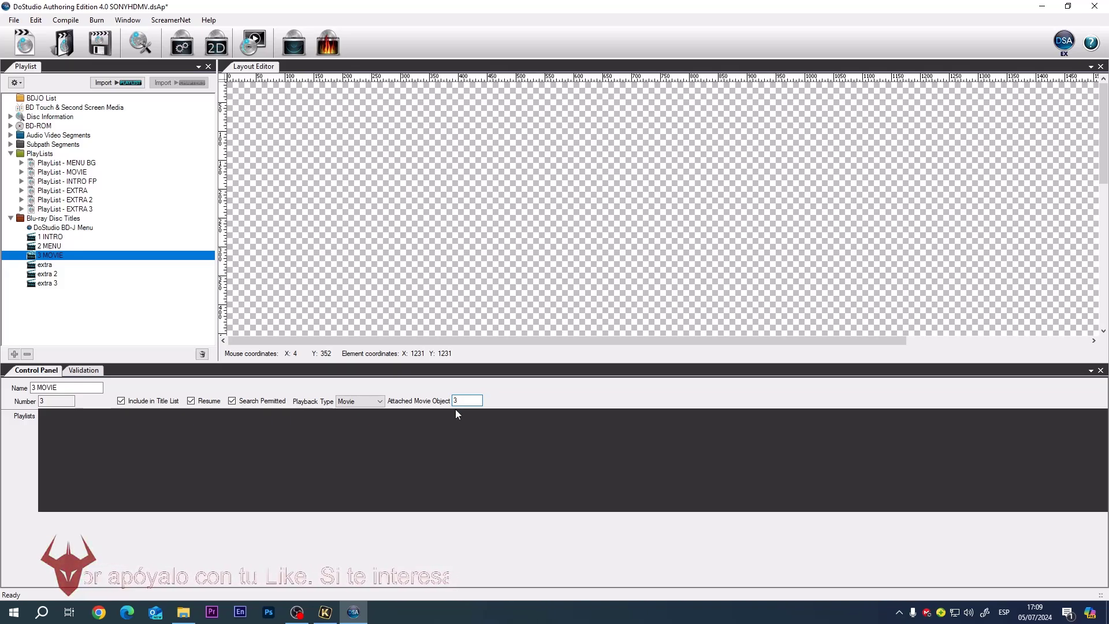
{"action": "left_click", "coordinate": [46, 265]}
{"action": "left_click", "coordinate": [51, 274]}
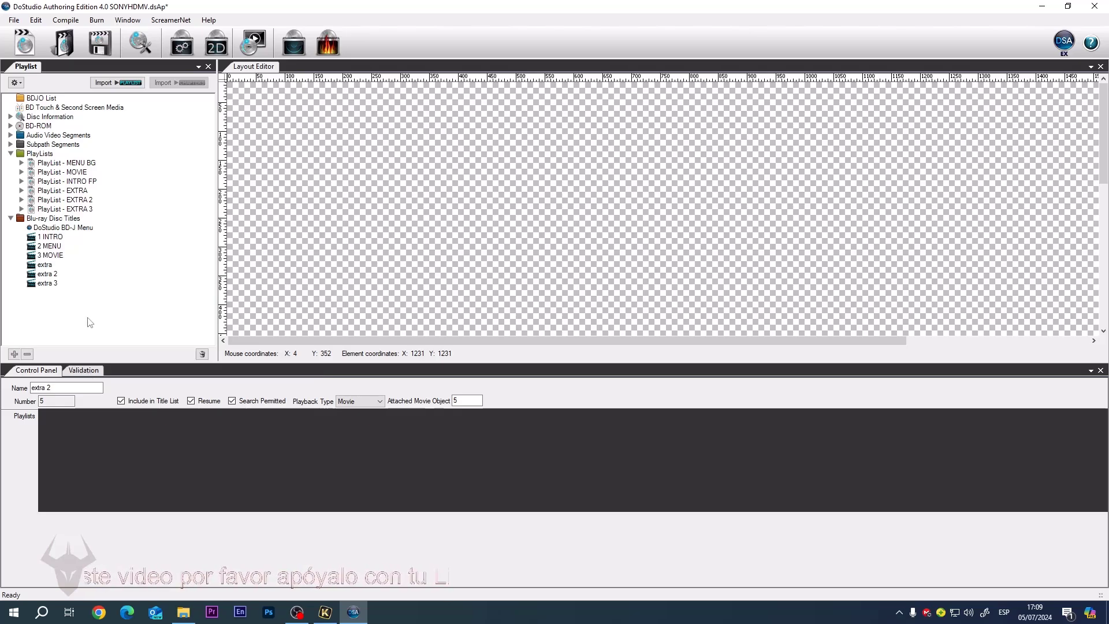
Compare the commands of Movie Objects #3 to #6 to see which playlist number each one plays.
{"action": "left_click", "coordinate": [71, 228]}
{"action": "left_click", "coordinate": [68, 219]}
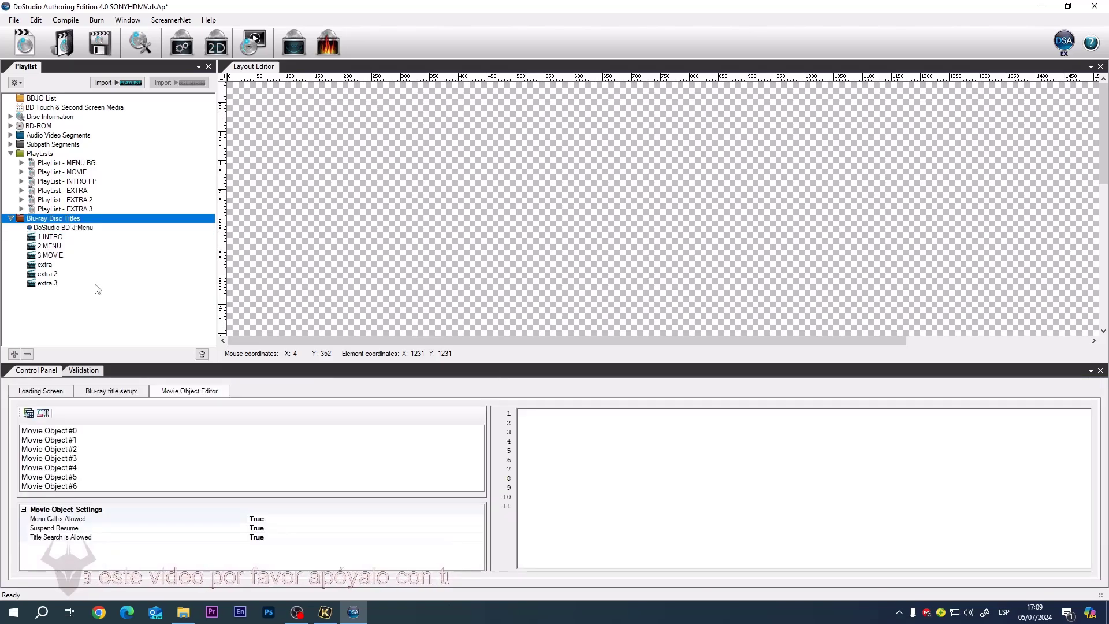
{"action": "left_click", "coordinate": [57, 468]}
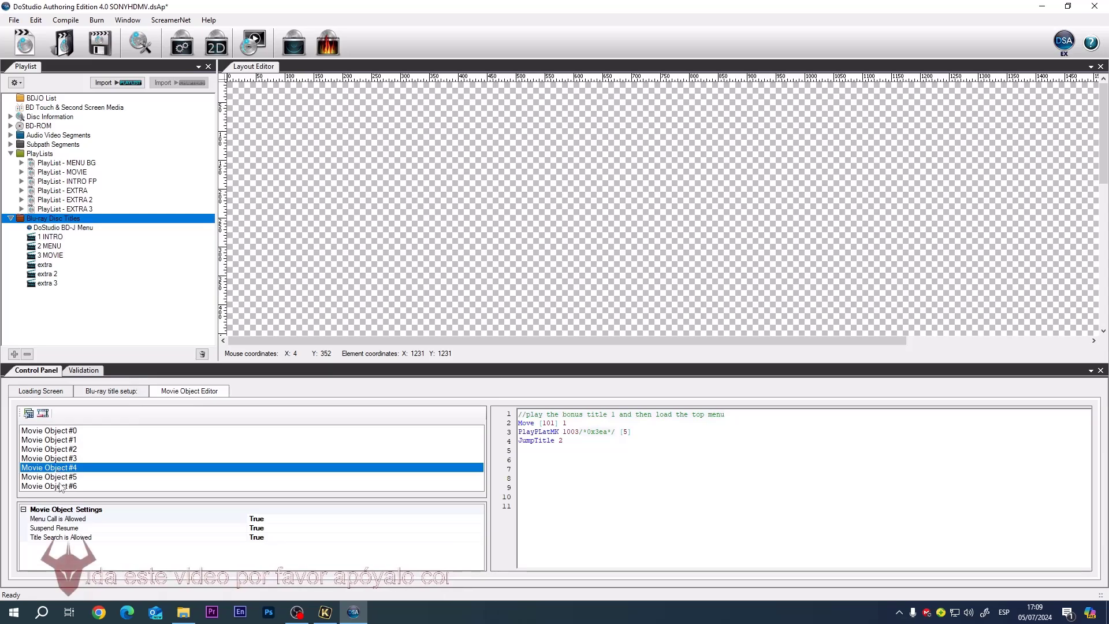
{"action": "left_click", "coordinate": [61, 486]}
{"action": "left_click", "coordinate": [63, 477]}
{"action": "left_click", "coordinate": [62, 469]}
{"action": "left_click", "coordinate": [62, 459]}
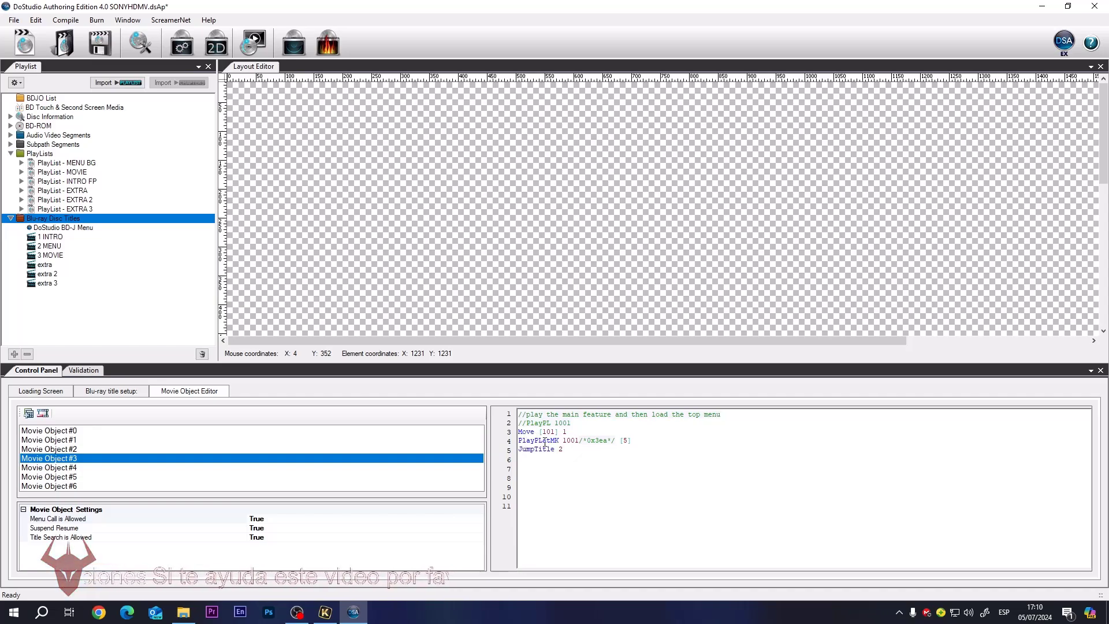
{"action": "left_click", "coordinate": [73, 469]}
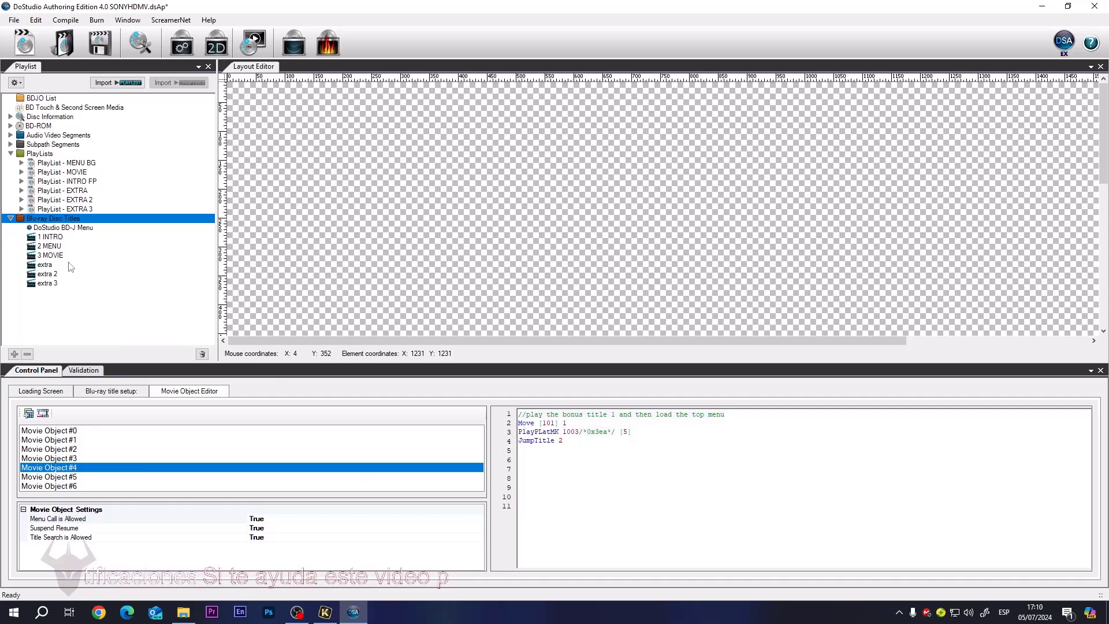
Check the playlist numbers assigned to the EXTRA, EXTRA 2 and EXTRA 3 playlists.
{"action": "left_click", "coordinate": [56, 200]}
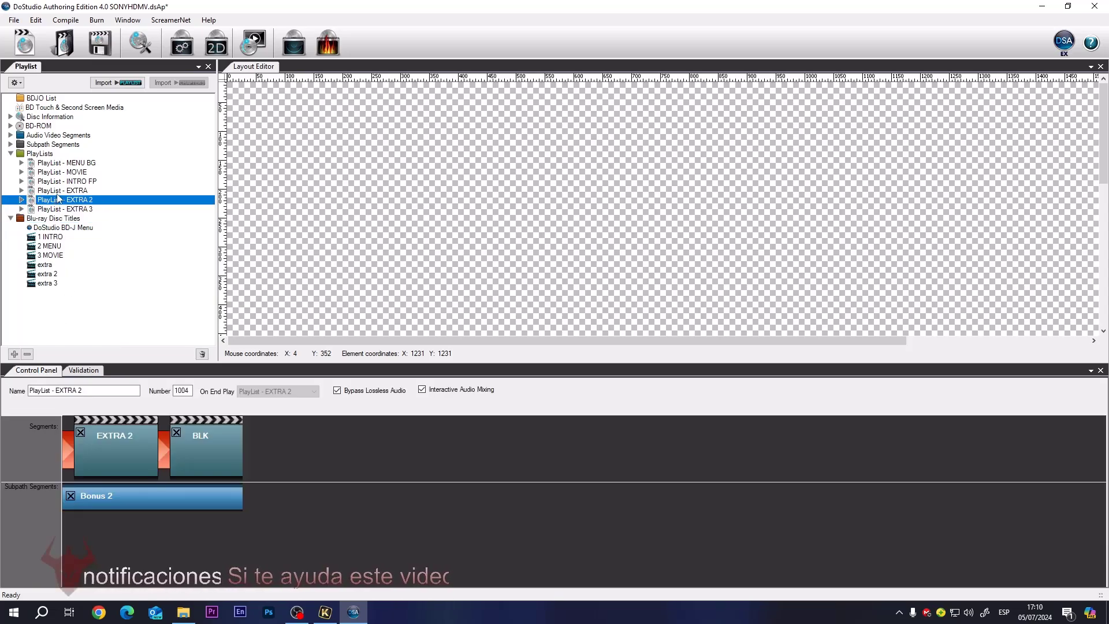
{"action": "left_click", "coordinate": [58, 190]}
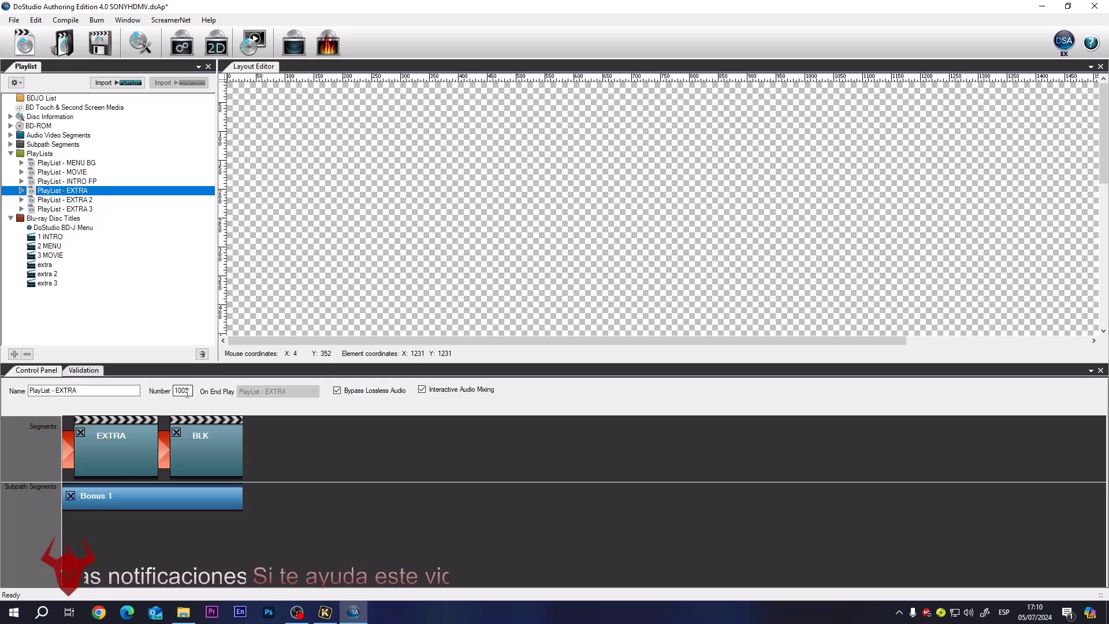
{"action": "left_click", "coordinate": [81, 210]}
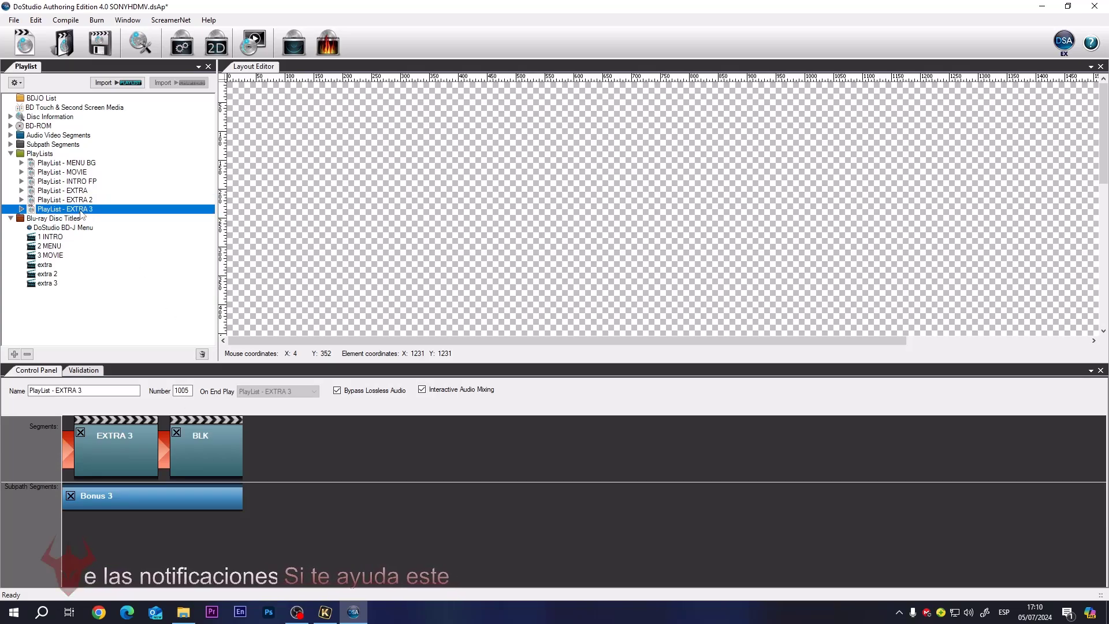
Compare the playback type and attached movie object of the Blu-ray disc titles, from 1 INTRO and 2 MENU to extra 3.
{"action": "left_click", "coordinate": [45, 265]}
{"action": "left_click", "coordinate": [50, 277]}
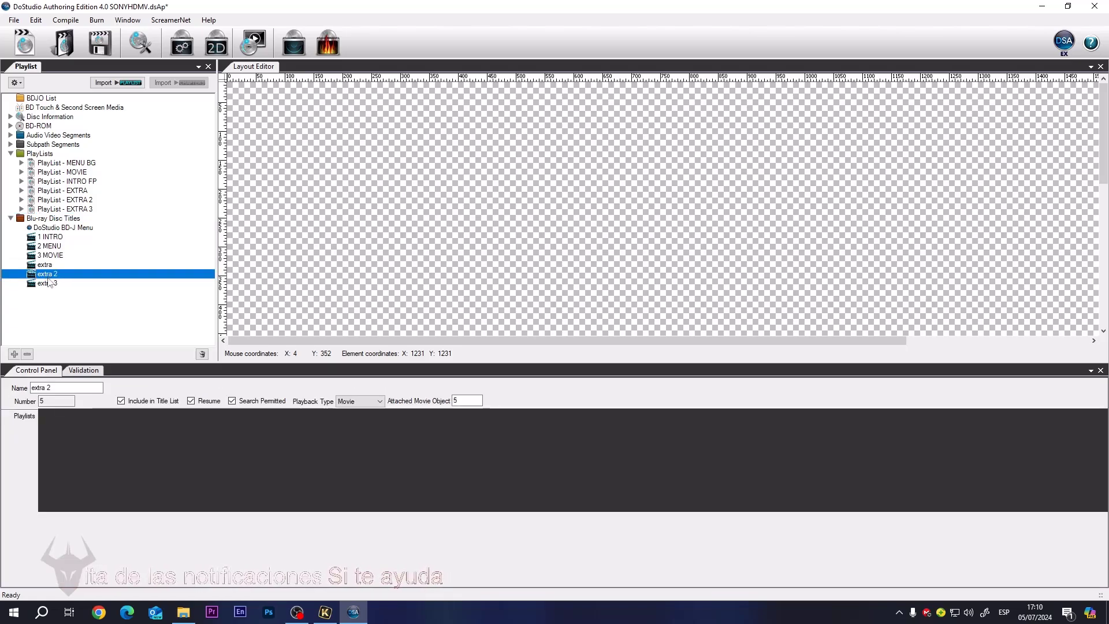
{"action": "left_click", "coordinate": [51, 283]}
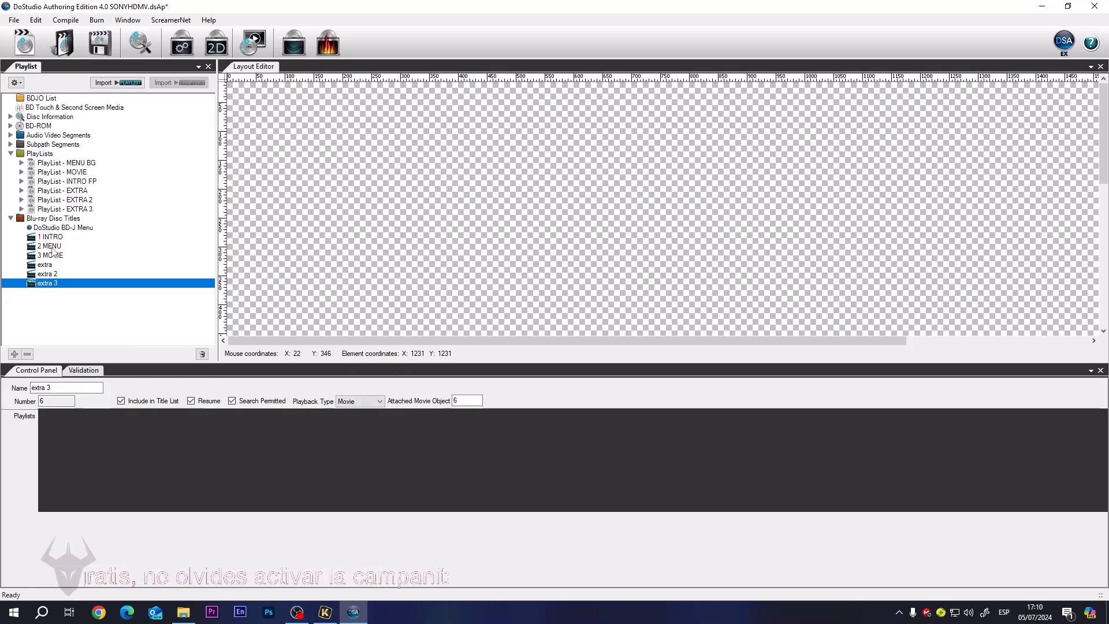
{"action": "left_click", "coordinate": [52, 247]}
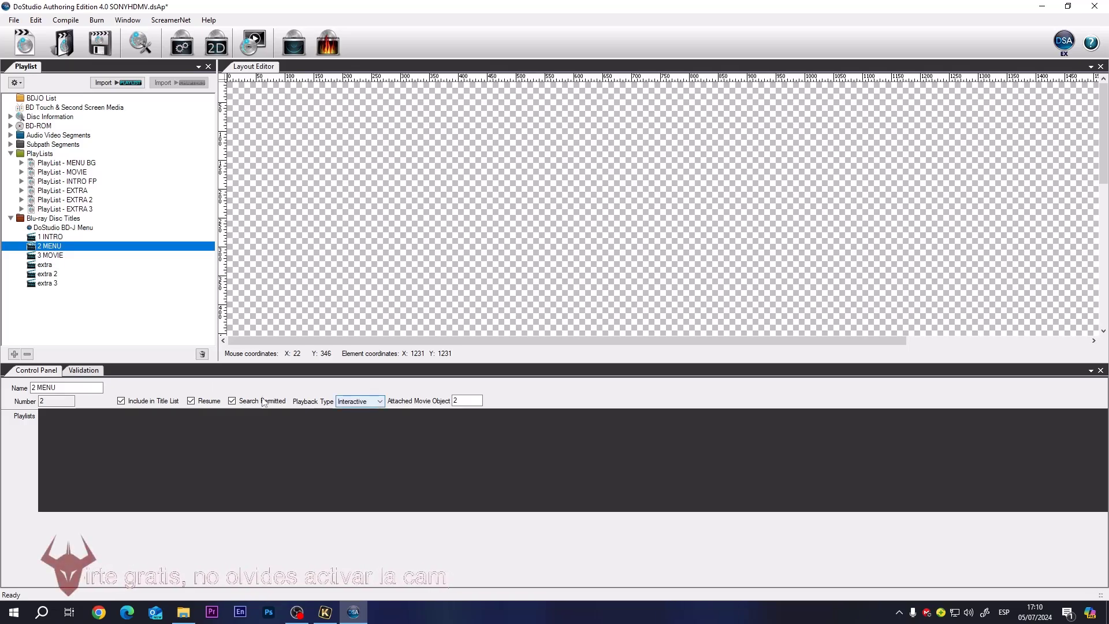
{"action": "left_click", "coordinate": [52, 276]}
{"action": "left_click", "coordinate": [52, 283]}
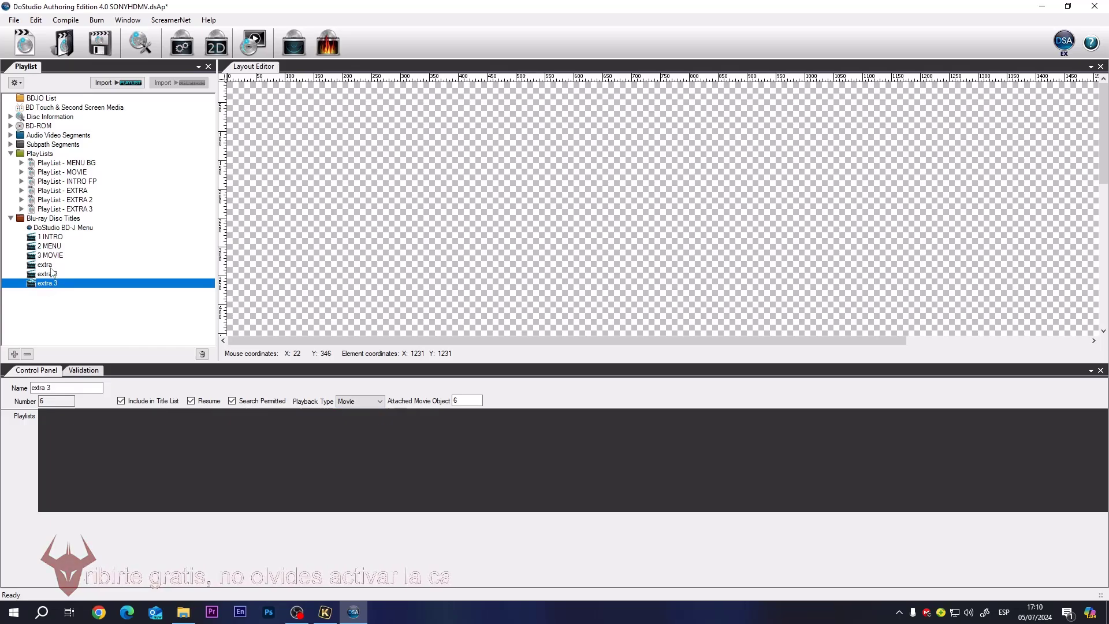
{"action": "left_click", "coordinate": [52, 265]}
{"action": "left_click", "coordinate": [49, 275]}
{"action": "left_click", "coordinate": [51, 255]}
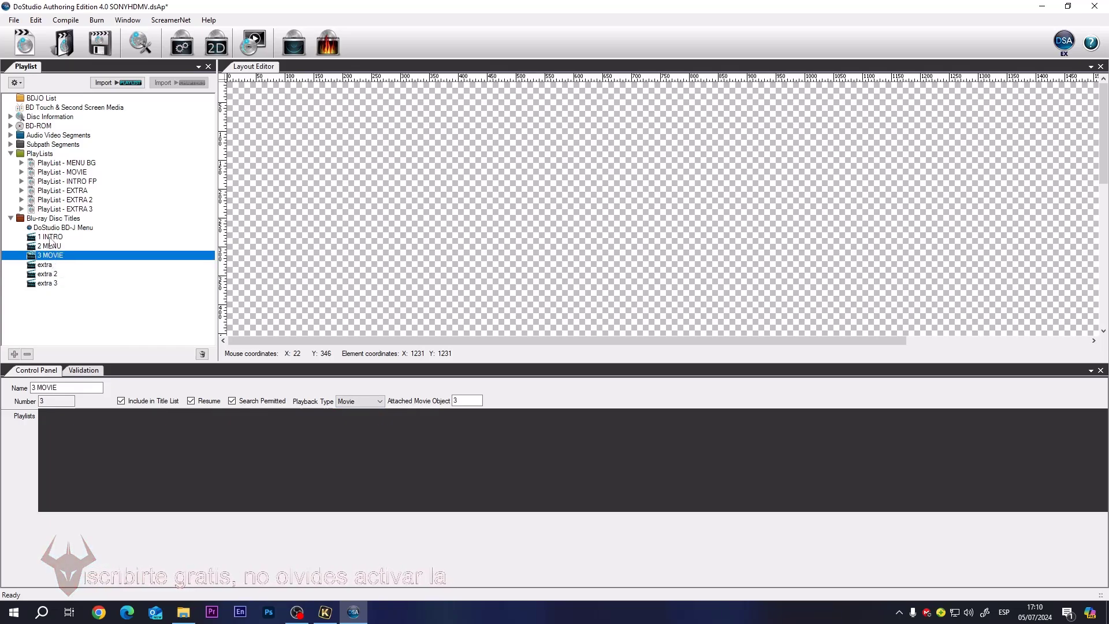
{"action": "left_click", "coordinate": [50, 237]}
{"action": "left_click", "coordinate": [109, 300]}
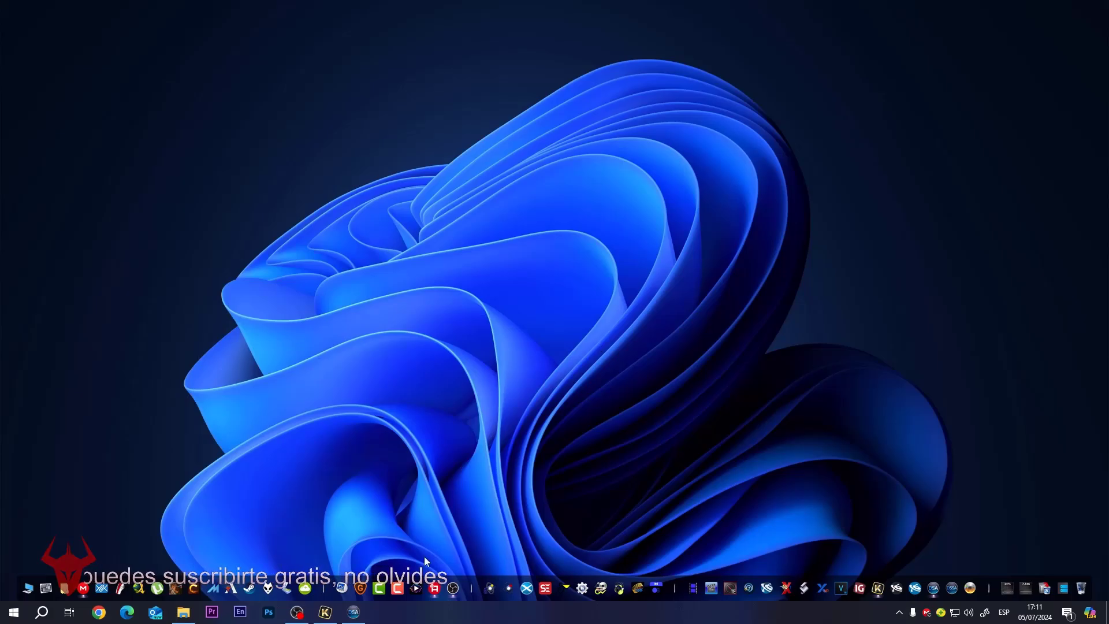
Switch to KITe UHD Authoring Suite and examine the project's assets, including the DEL DSAr folder and the PM BONUS 2.ies menu.
{"action": "left_click", "coordinate": [334, 613]}
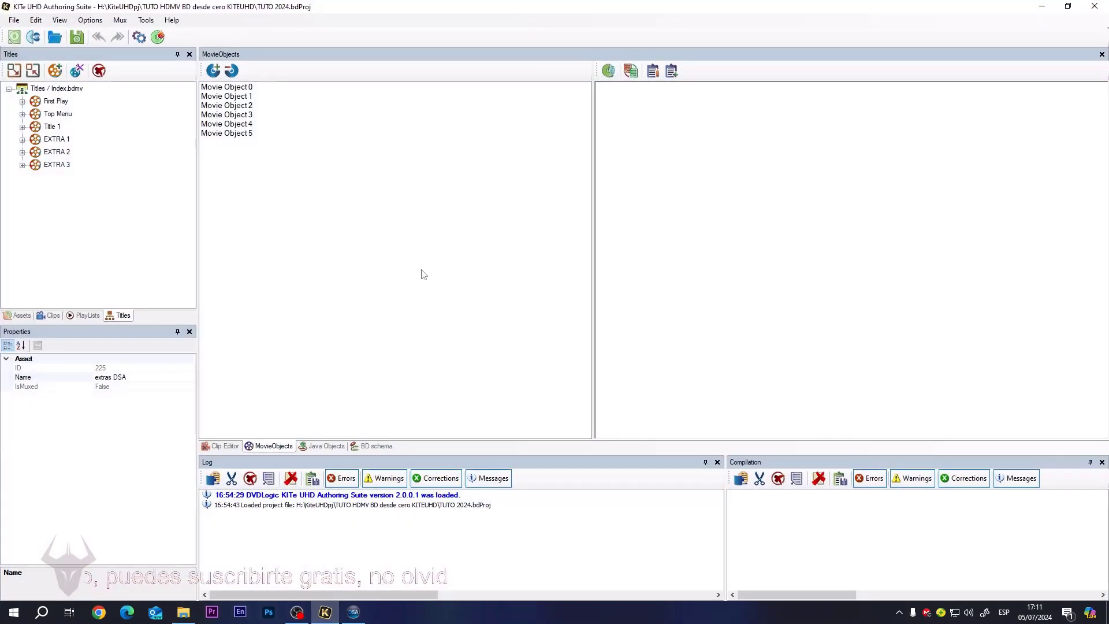
{"action": "left_click", "coordinate": [19, 315]}
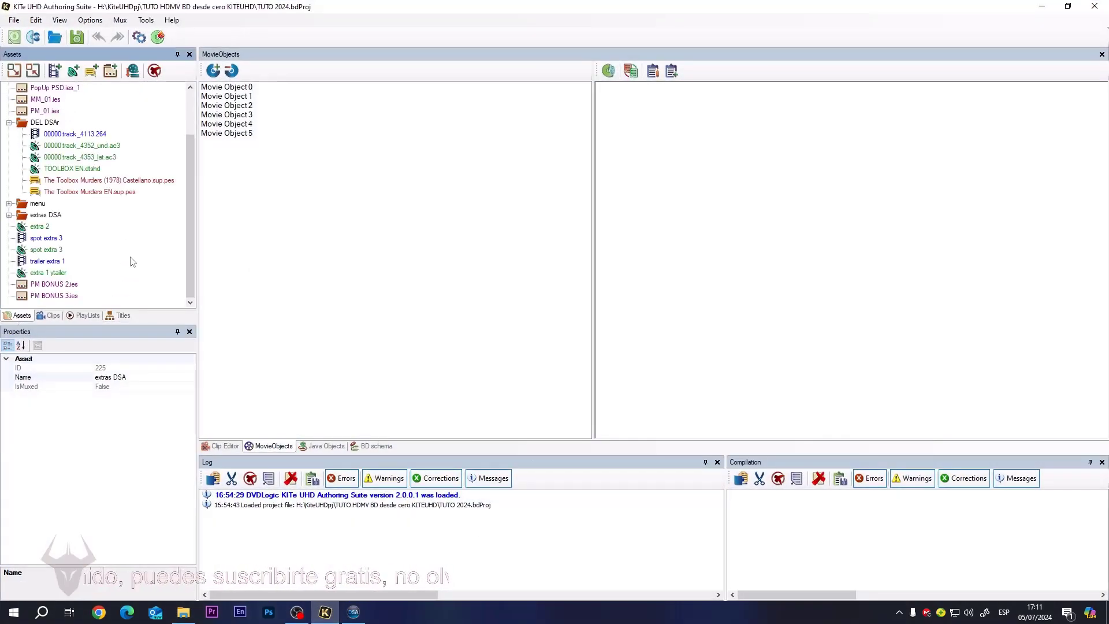
{"action": "left_click", "coordinate": [8, 122]}
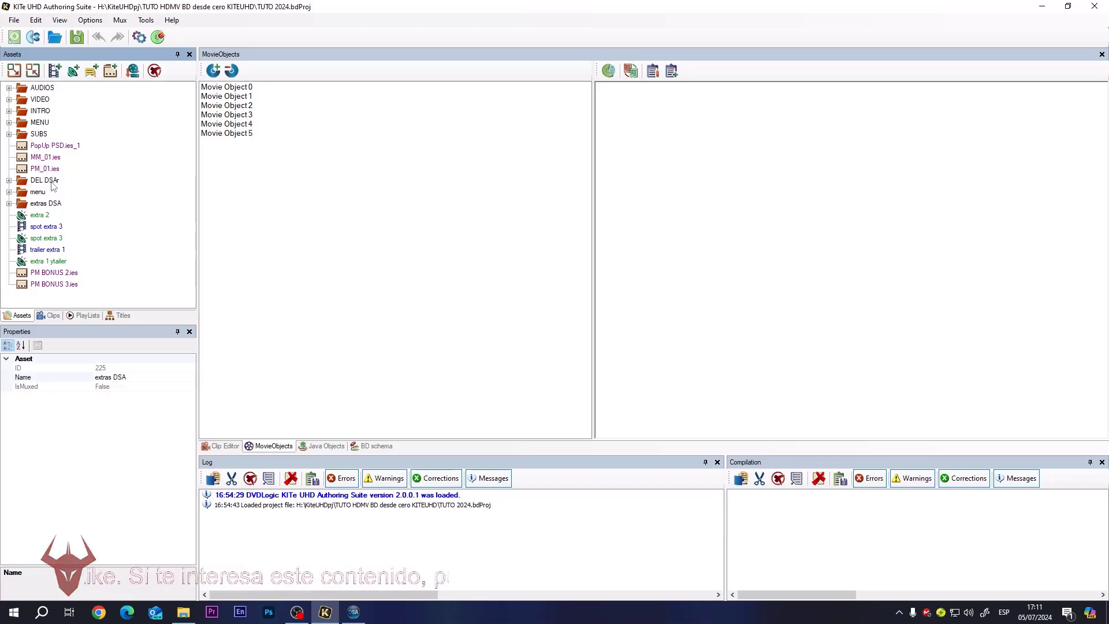
{"action": "left_click", "coordinate": [9, 180]}
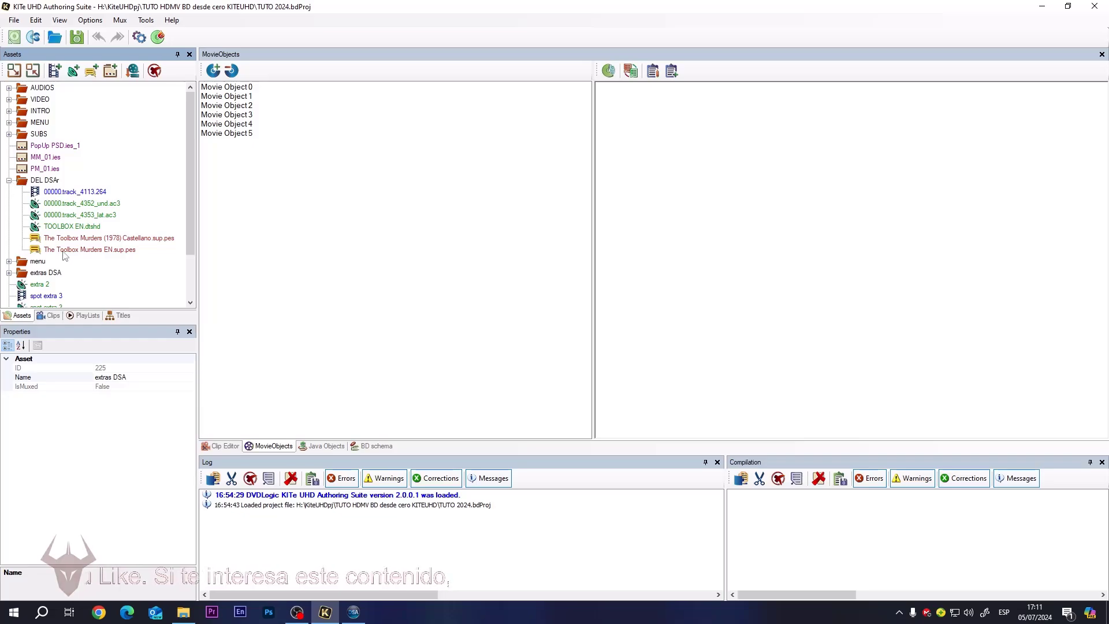
{"action": "left_click", "coordinate": [10, 180]}
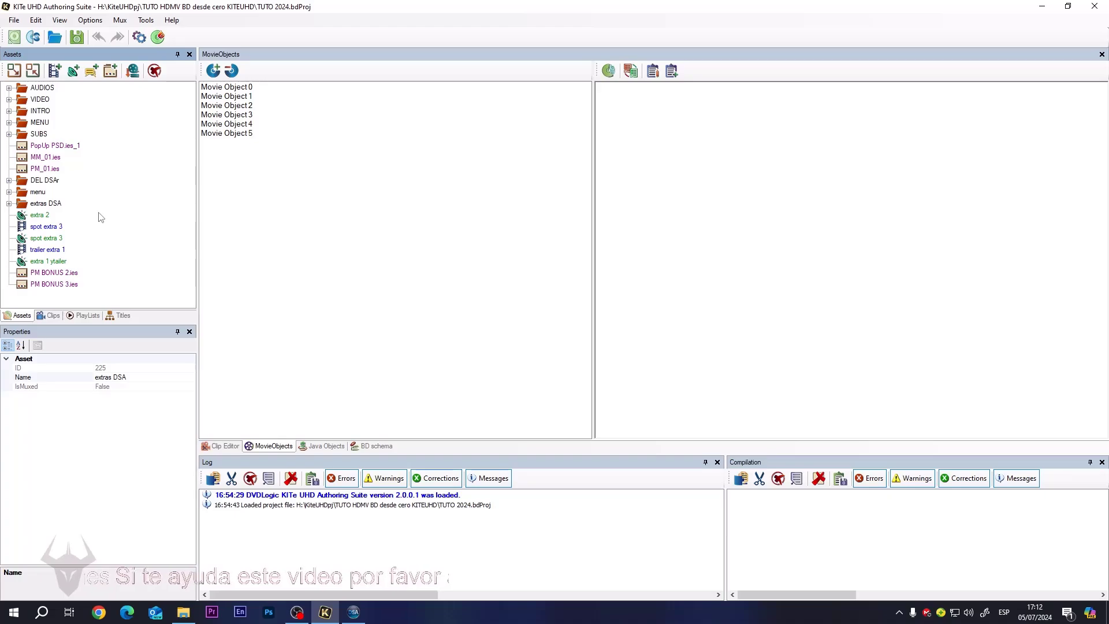
{"action": "left_click", "coordinate": [54, 274]}
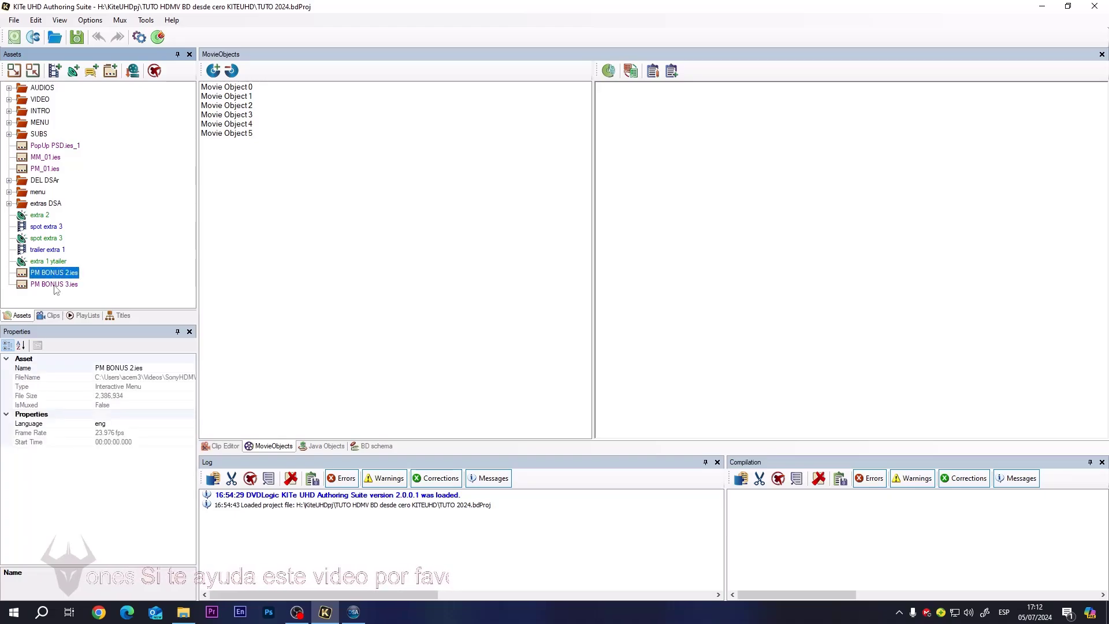
Move the extra 1 ytailer audio asset up so that it sits directly below extra 2.
{"action": "left_click", "coordinate": [55, 284]}
{"action": "left_click", "coordinate": [53, 263]}
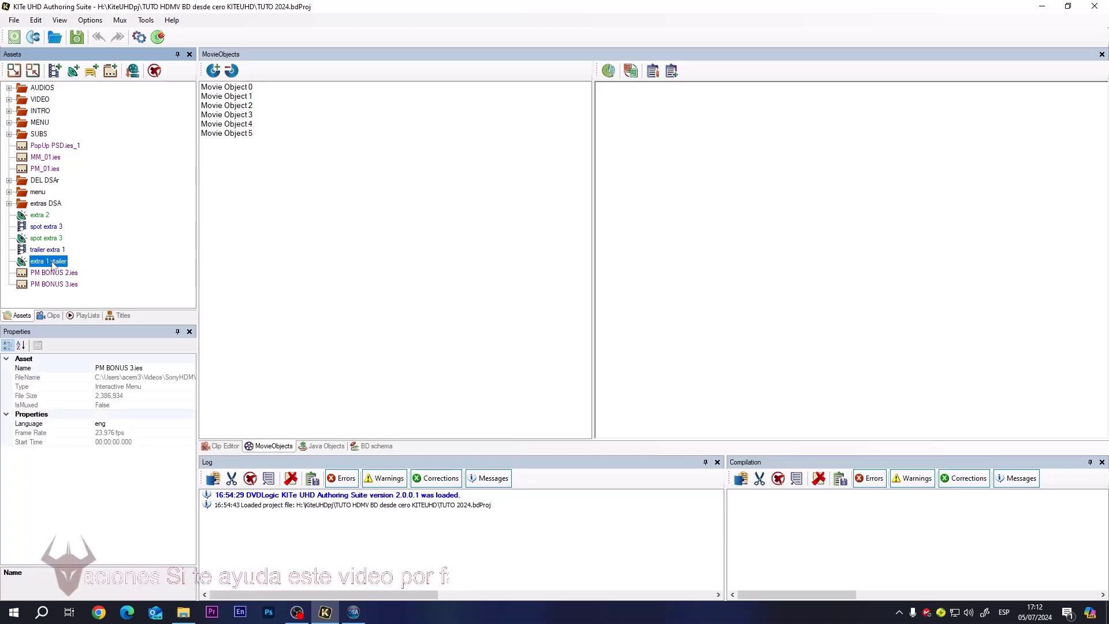
{"action": "left_click_drag", "start_coordinate": [49, 250], "coordinate": [42, 233]}
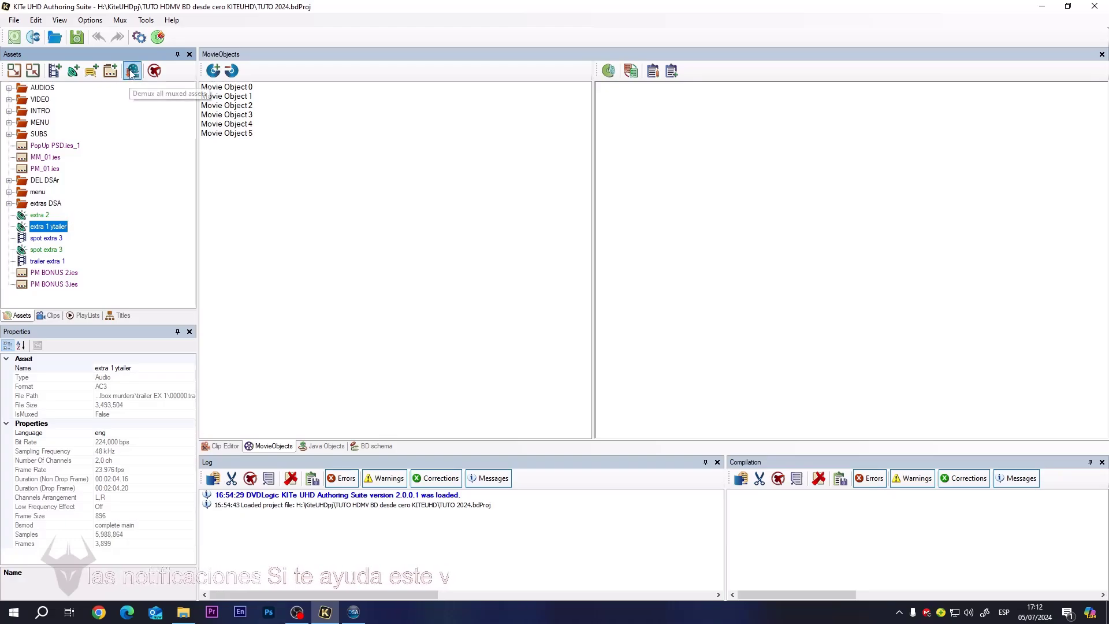
Examine the application types offered for a new clip, including Sub TS for a sub-path of Interactive Graphics menu.
{"action": "left_click", "coordinate": [52, 315]}
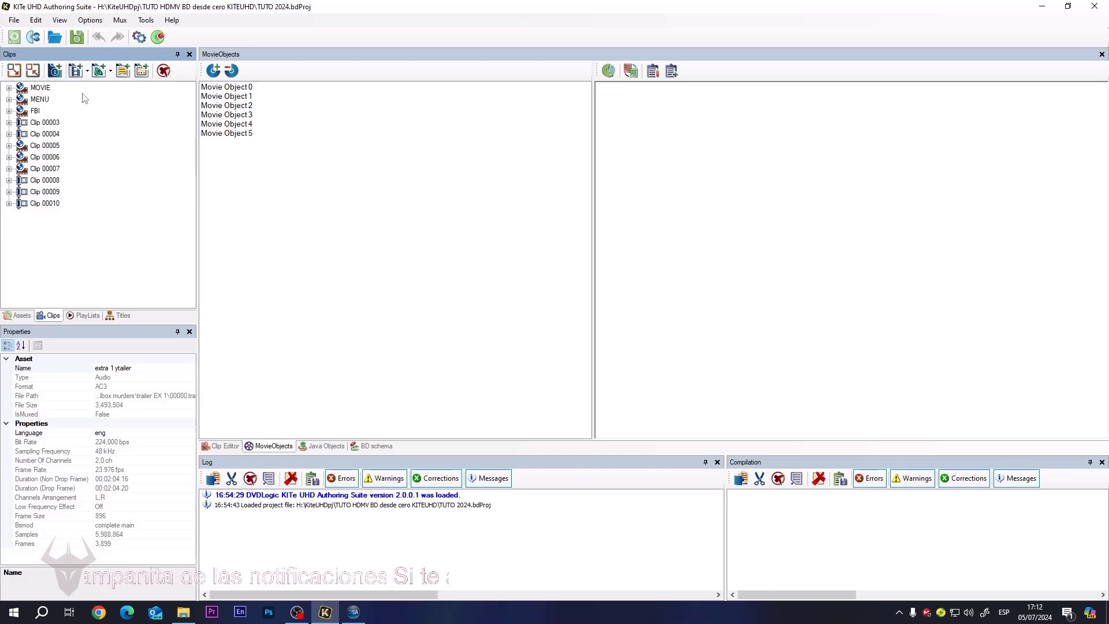
{"action": "left_click", "coordinate": [57, 71]}
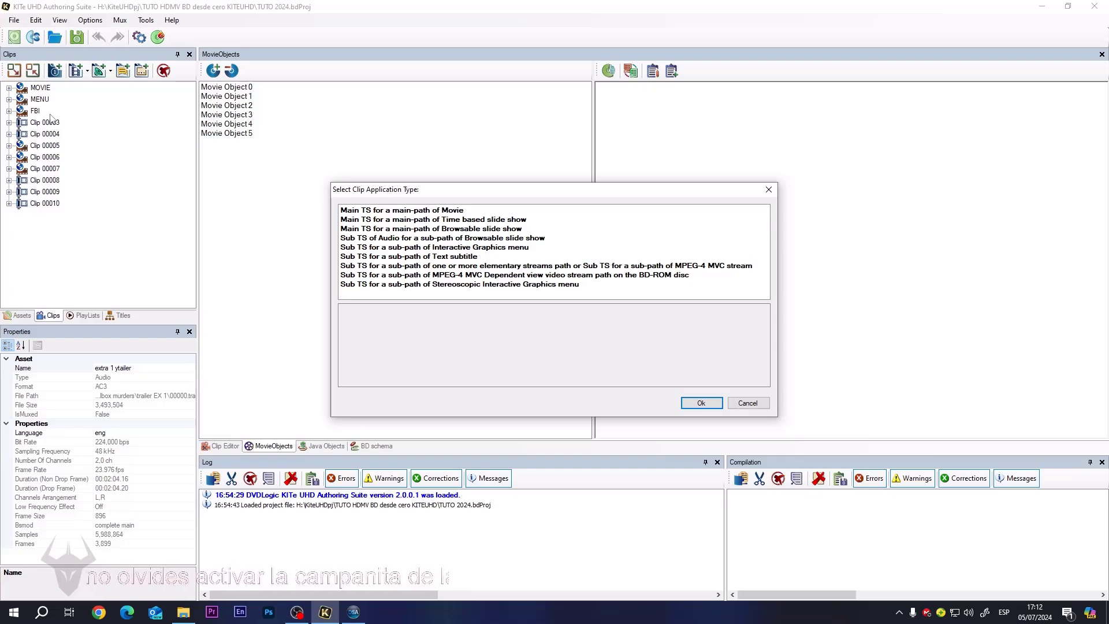
{"action": "left_click", "coordinate": [457, 249]}
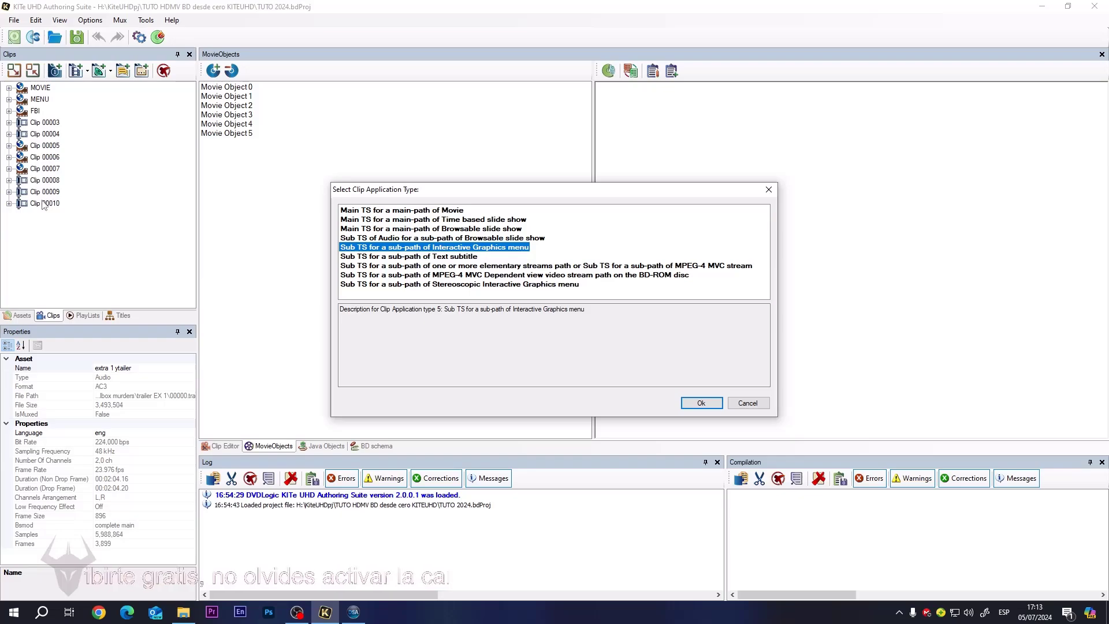
{"action": "left_click", "coordinate": [702, 402]}
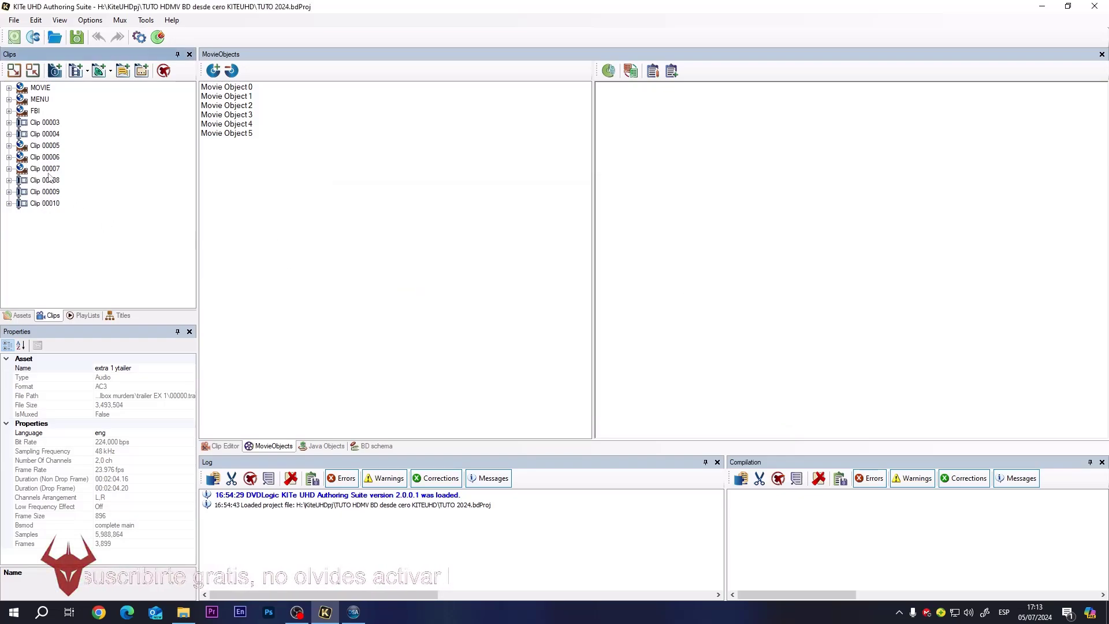
Review the video, audio, subtitle and menu assets available for the MOVIE clip, including Sailor Phoenix.264, without adding any.
{"action": "left_click", "coordinate": [25, 90]}
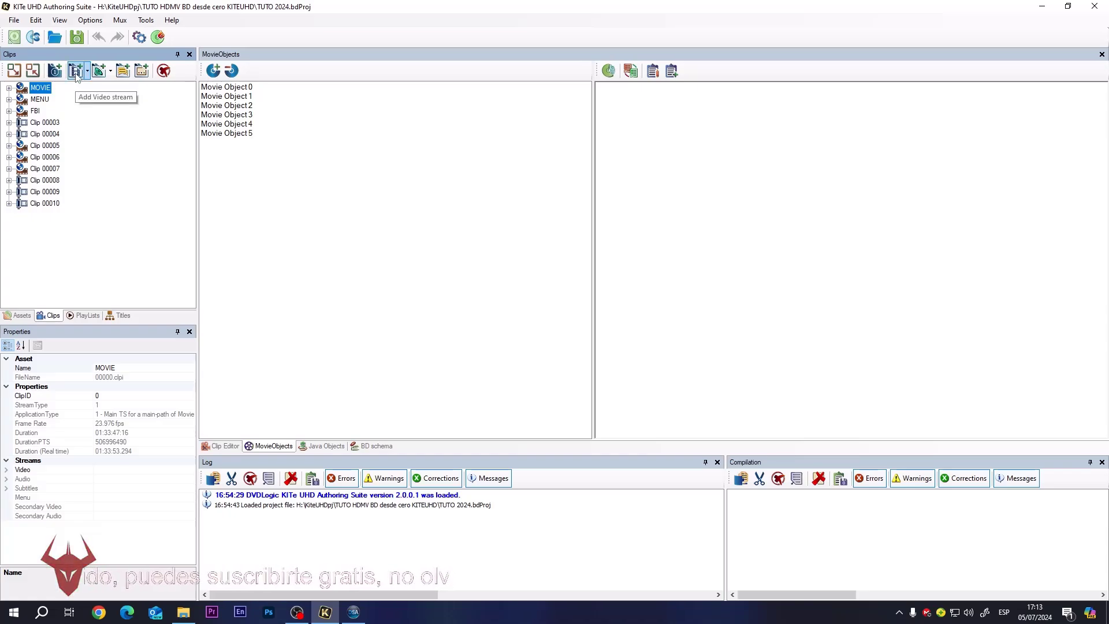
{"action": "left_click", "coordinate": [76, 72]}
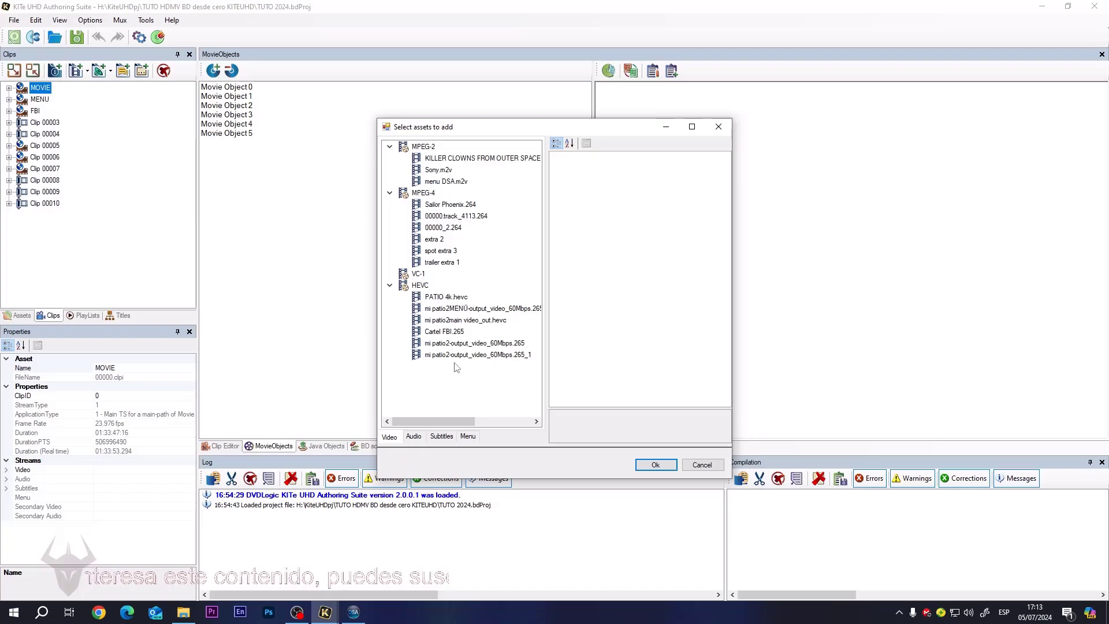
{"action": "left_click", "coordinate": [413, 437]}
{"action": "left_click", "coordinate": [442, 439]}
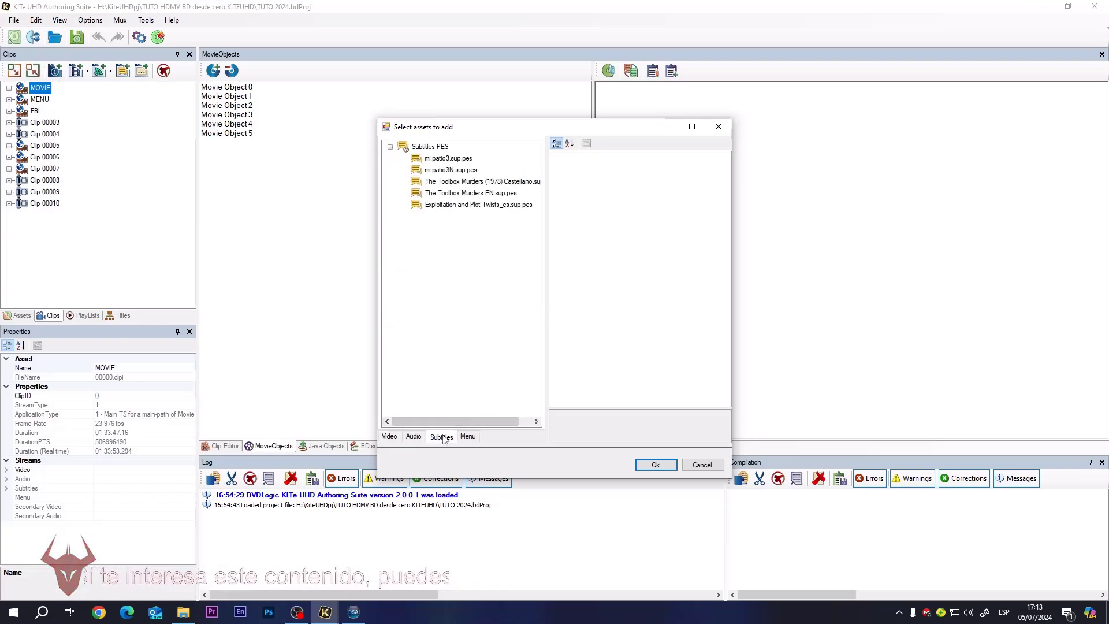
{"action": "left_click", "coordinate": [469, 438]}
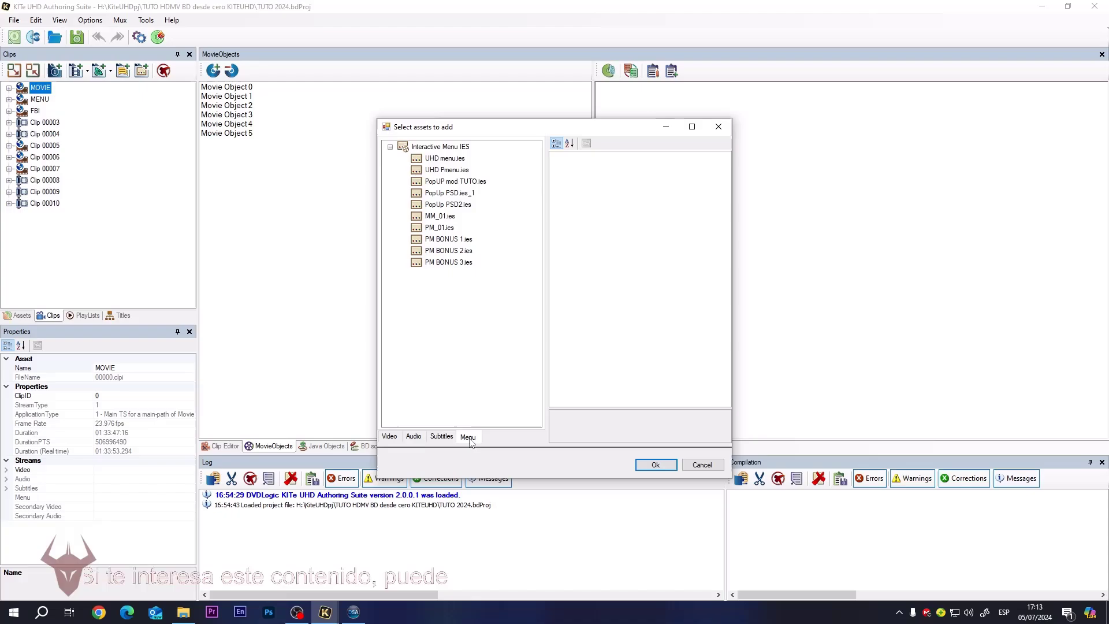
{"action": "left_click", "coordinate": [393, 438]}
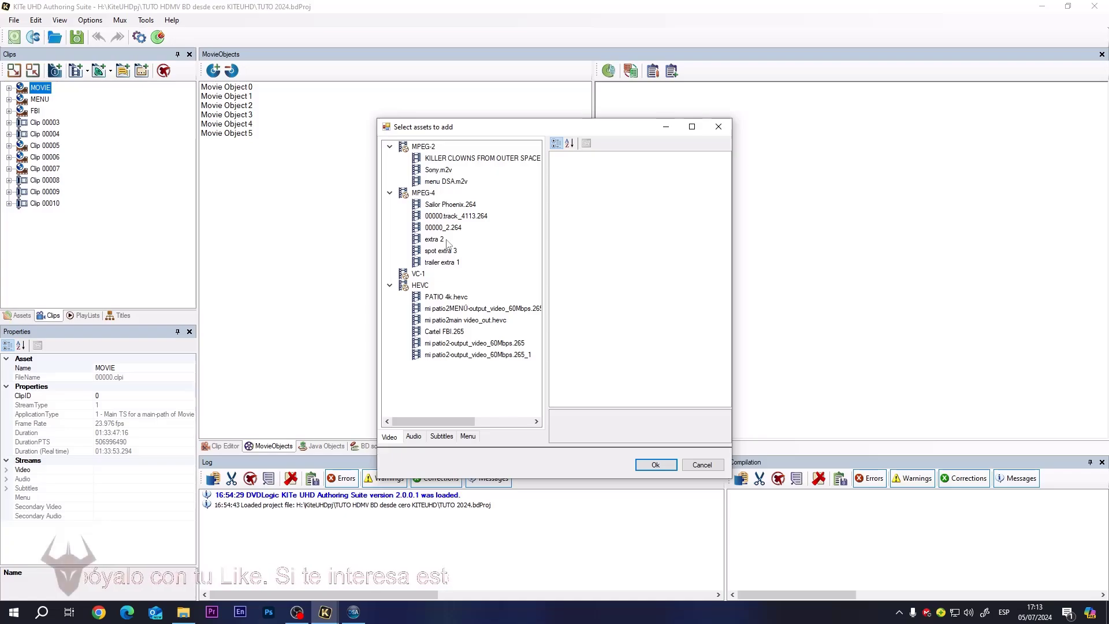
{"action": "left_click", "coordinate": [452, 205]}
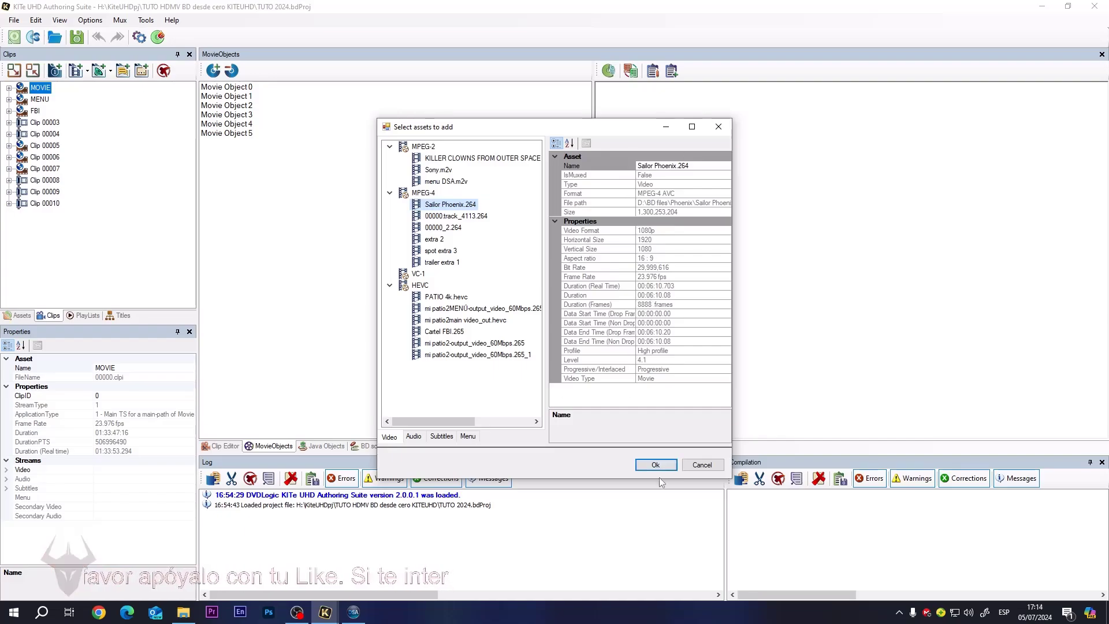
{"action": "left_click", "coordinate": [719, 126]}
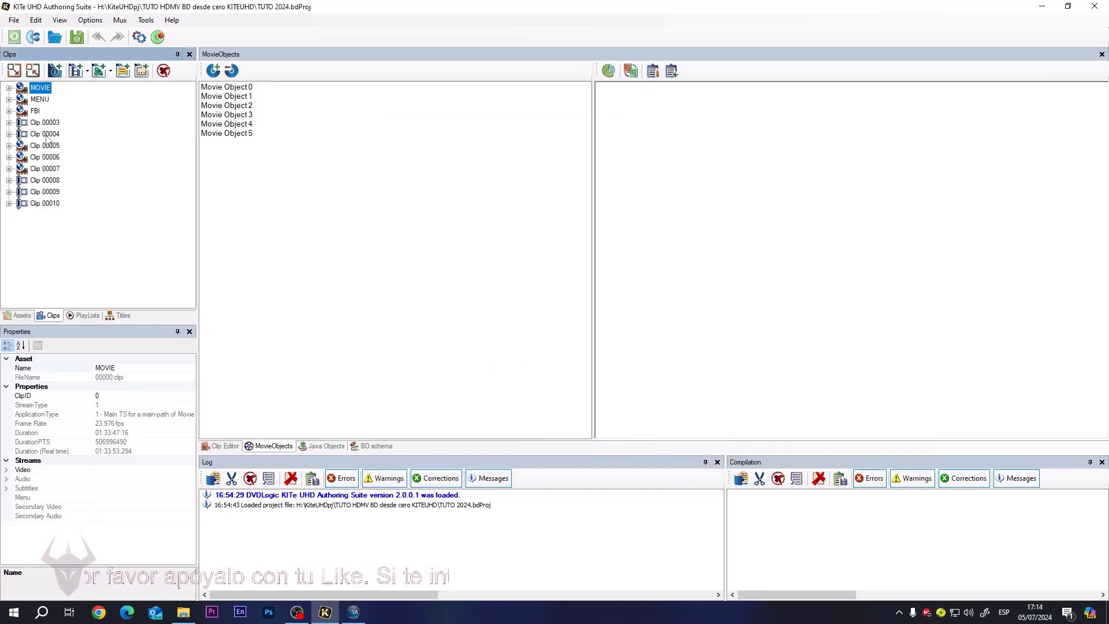
{"action": "left_click", "coordinate": [99, 72]}
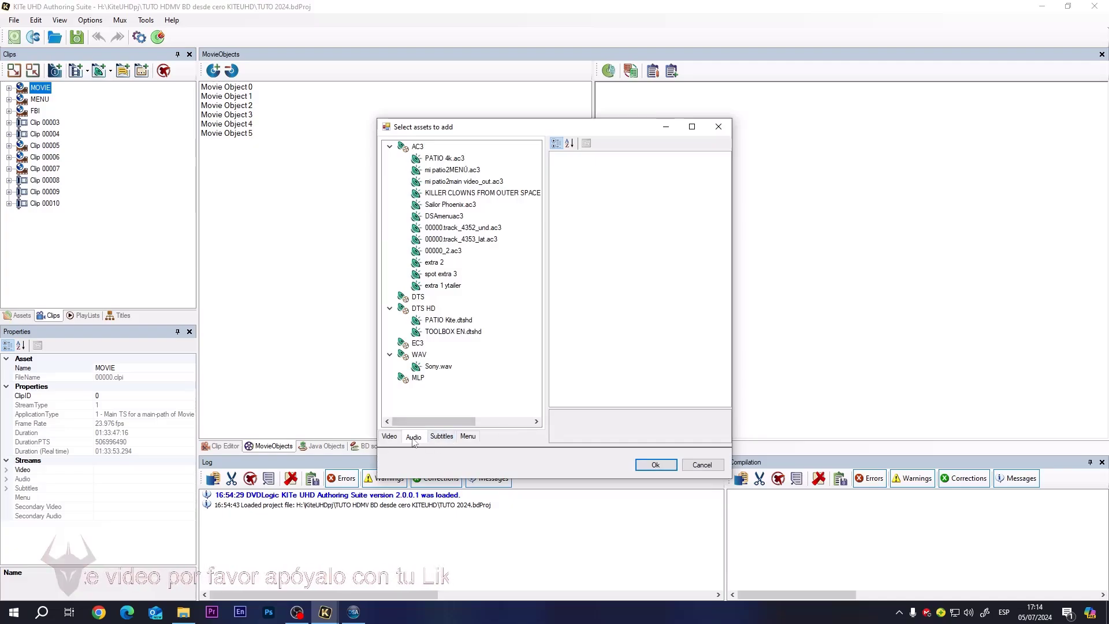
{"action": "left_click", "coordinate": [701, 465]}
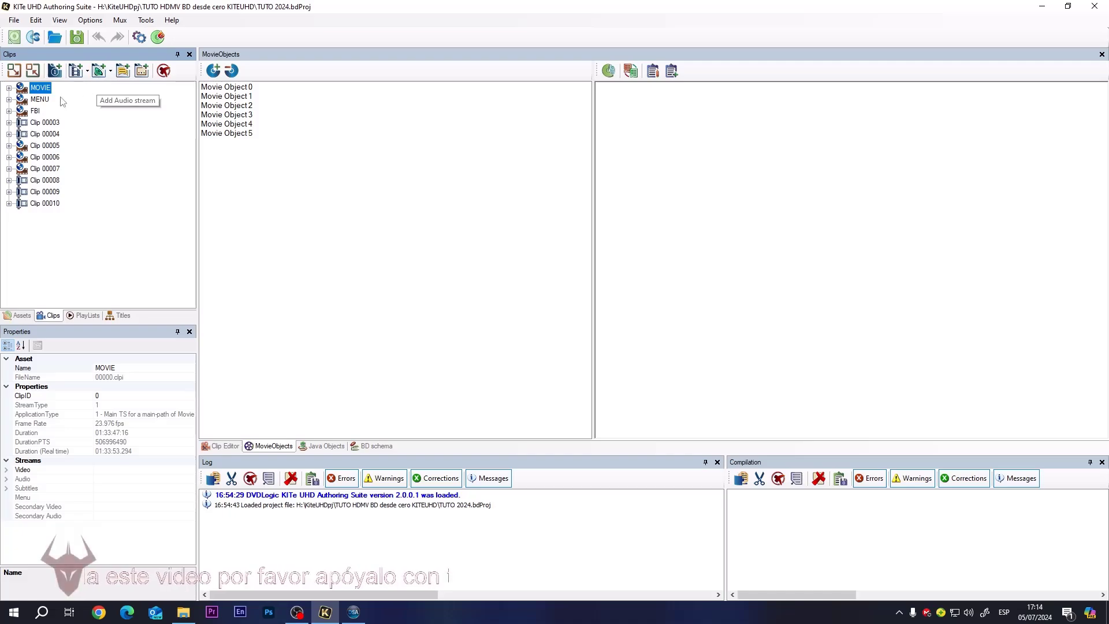
Examine the streams contained in the MOVIE clip, Clip 00003 and Clip 00010.
{"action": "left_click", "coordinate": [9, 88]}
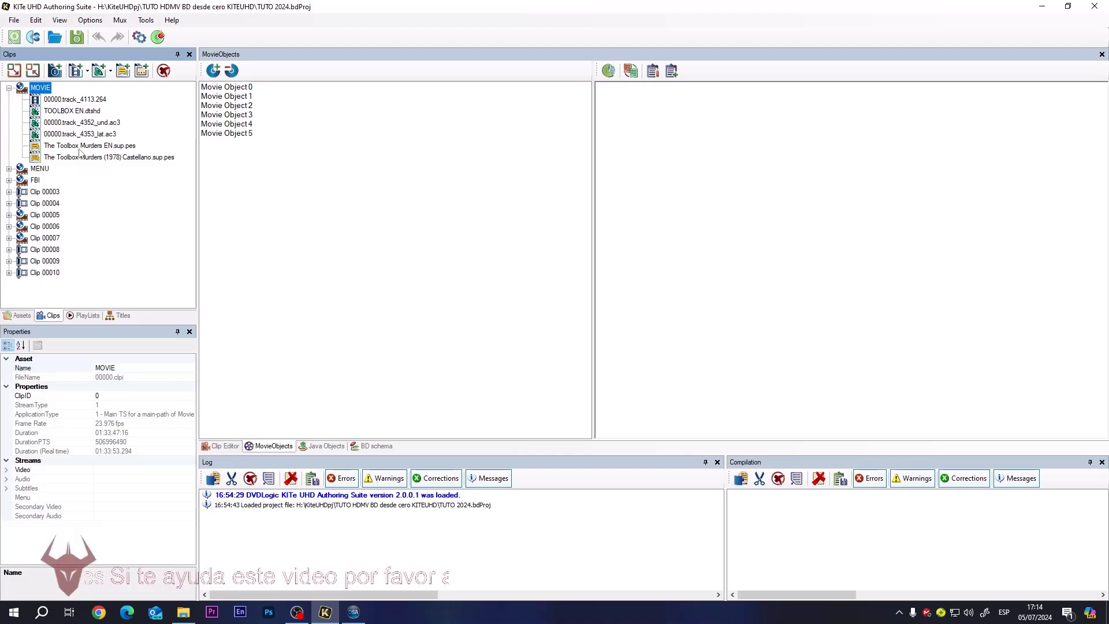
{"action": "left_click", "coordinate": [9, 87]}
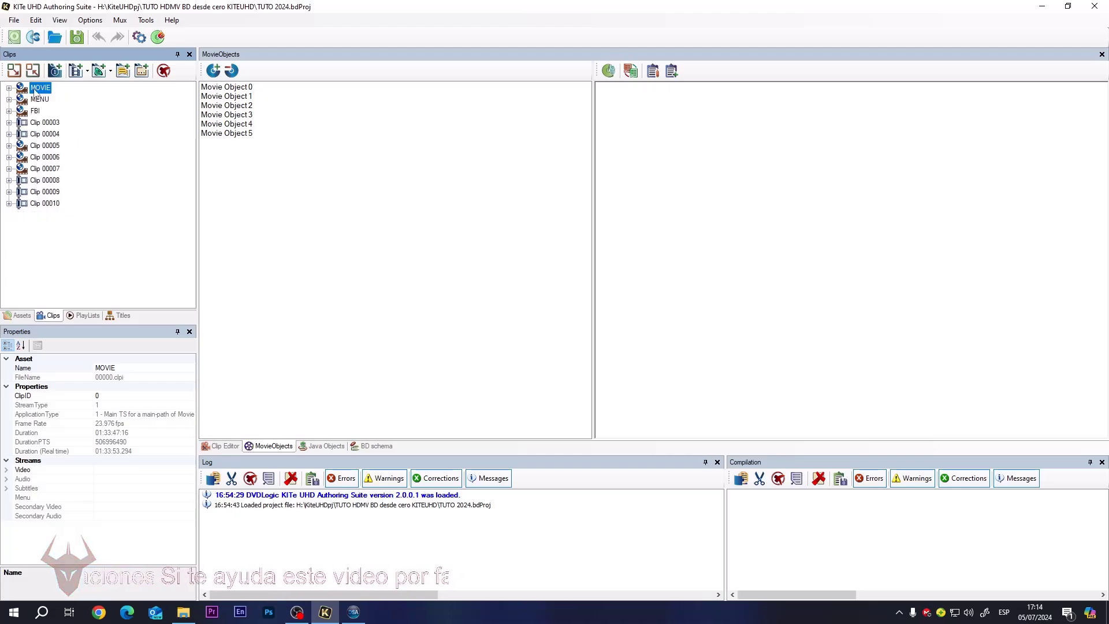
{"action": "left_click", "coordinate": [42, 123]}
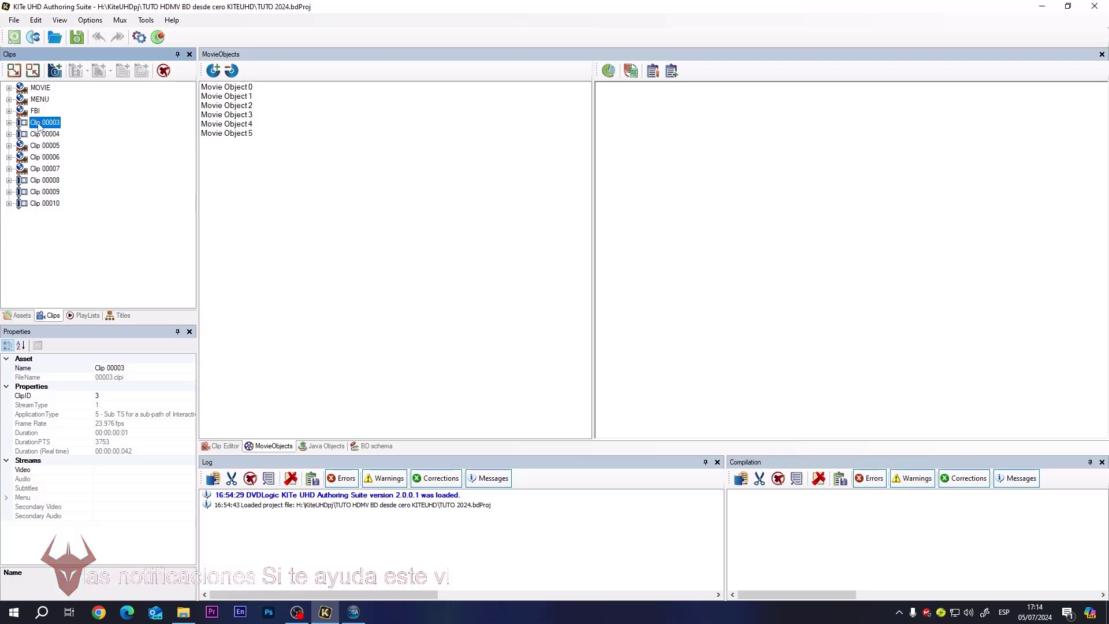
{"action": "left_click", "coordinate": [9, 122]}
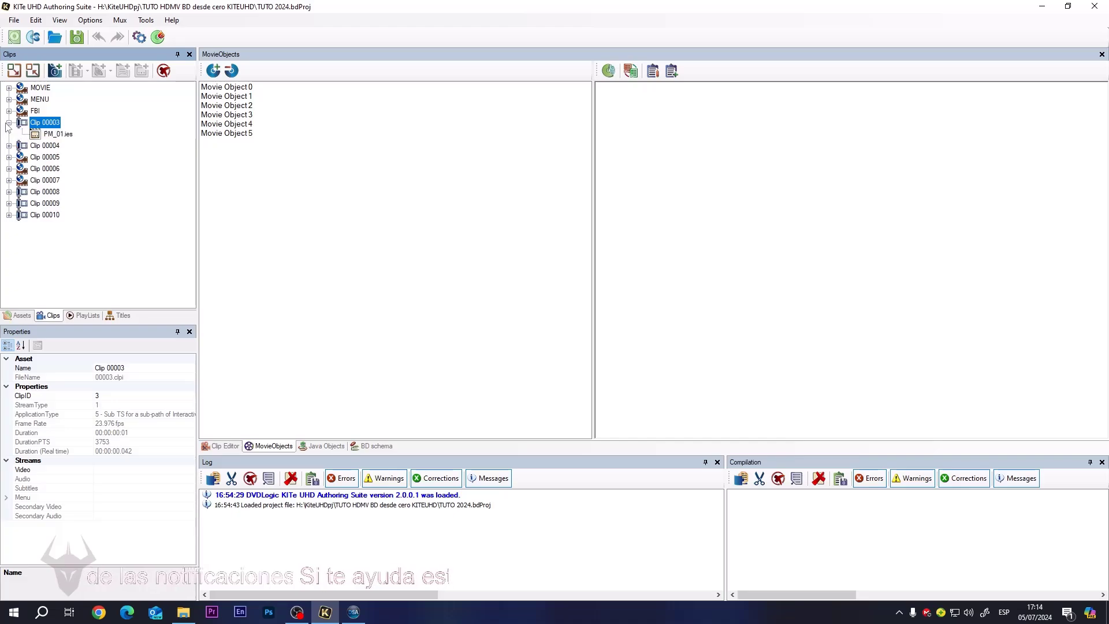
{"action": "right_click", "coordinate": [42, 125]}
{"action": "left_click", "coordinate": [29, 248]}
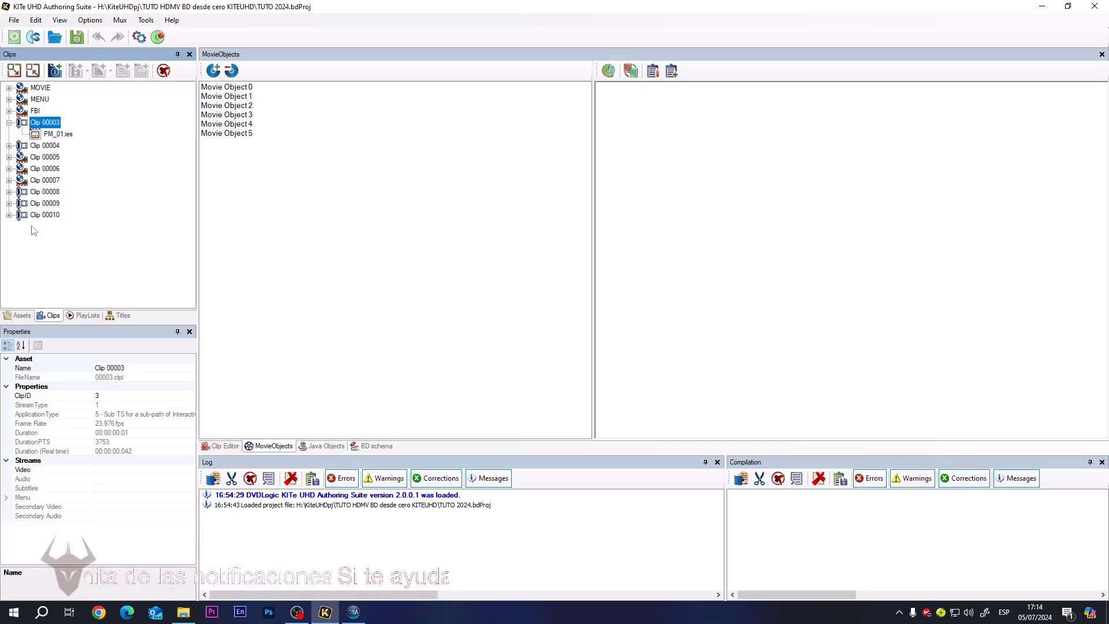
{"action": "left_click", "coordinate": [38, 146]}
{"action": "left_click", "coordinate": [43, 123]}
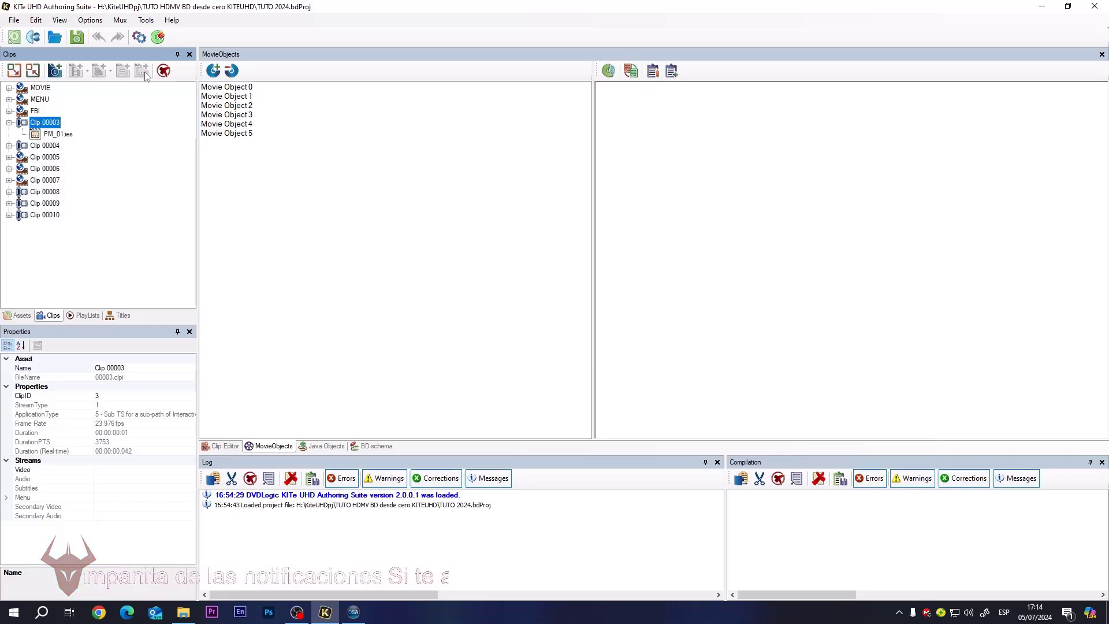
{"action": "right_click", "coordinate": [43, 127]}
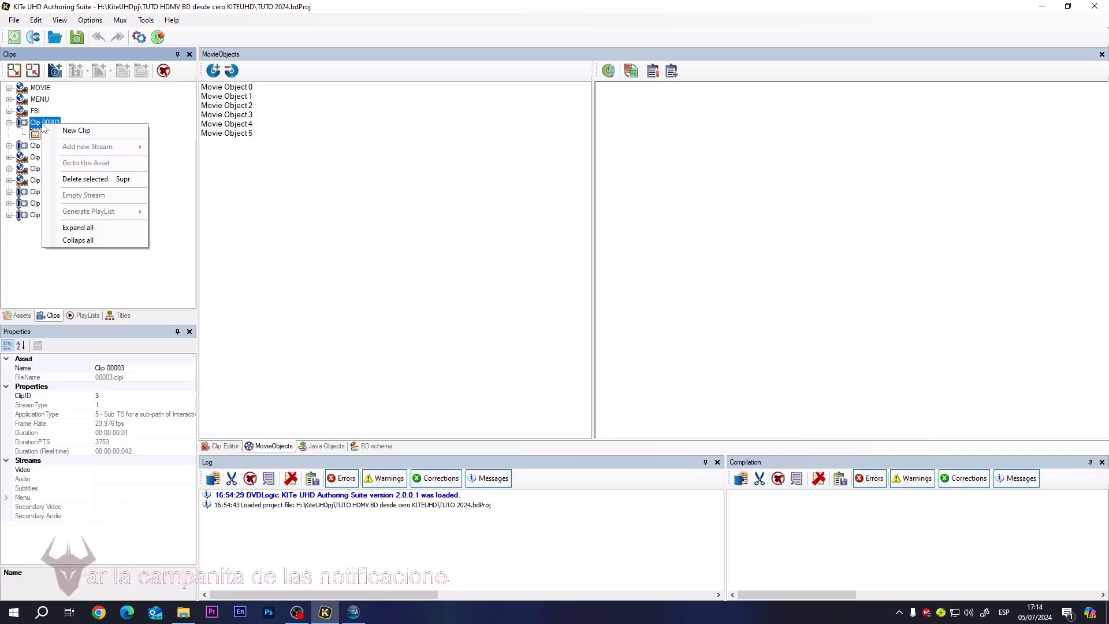
{"action": "left_click", "coordinate": [39, 136]}
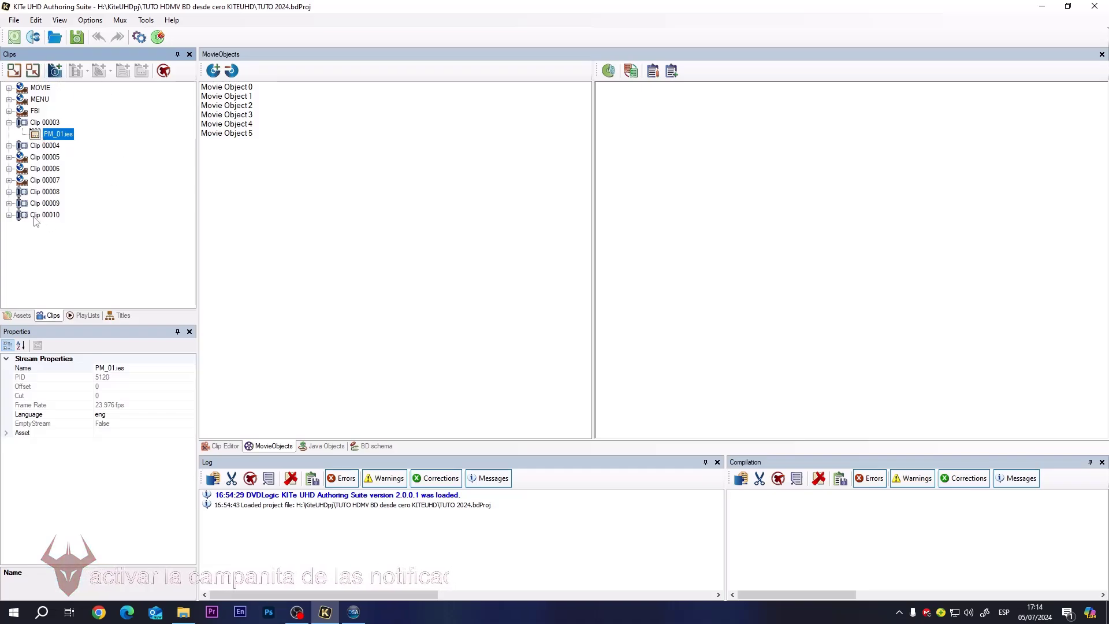
{"action": "double_click", "coordinate": [16, 216]}
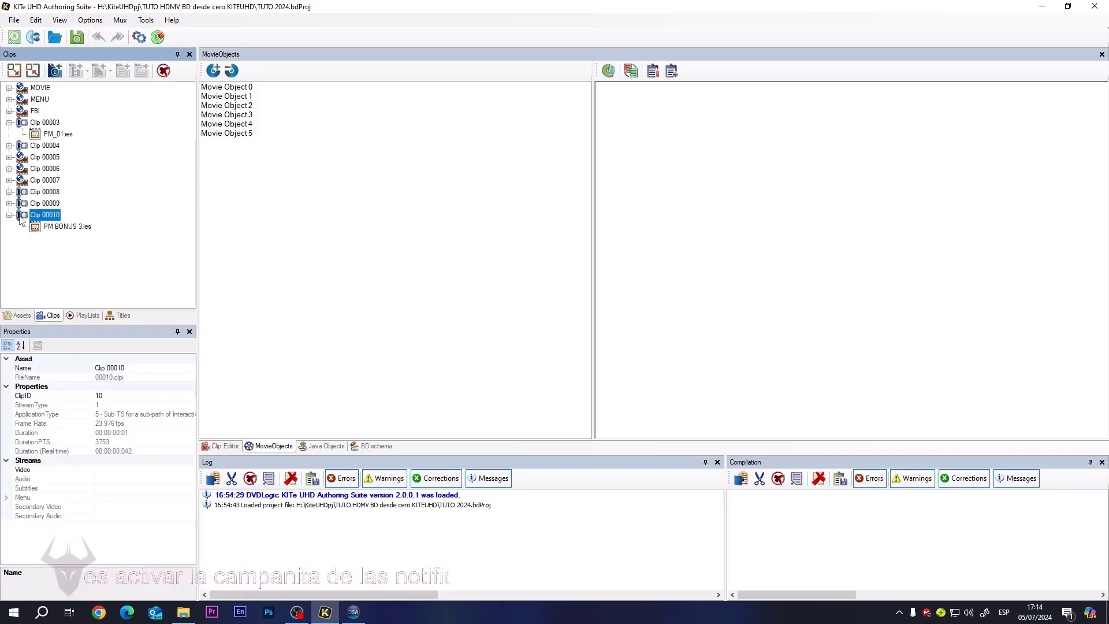
{"action": "left_click", "coordinate": [9, 215]}
{"action": "left_click", "coordinate": [8, 122]}
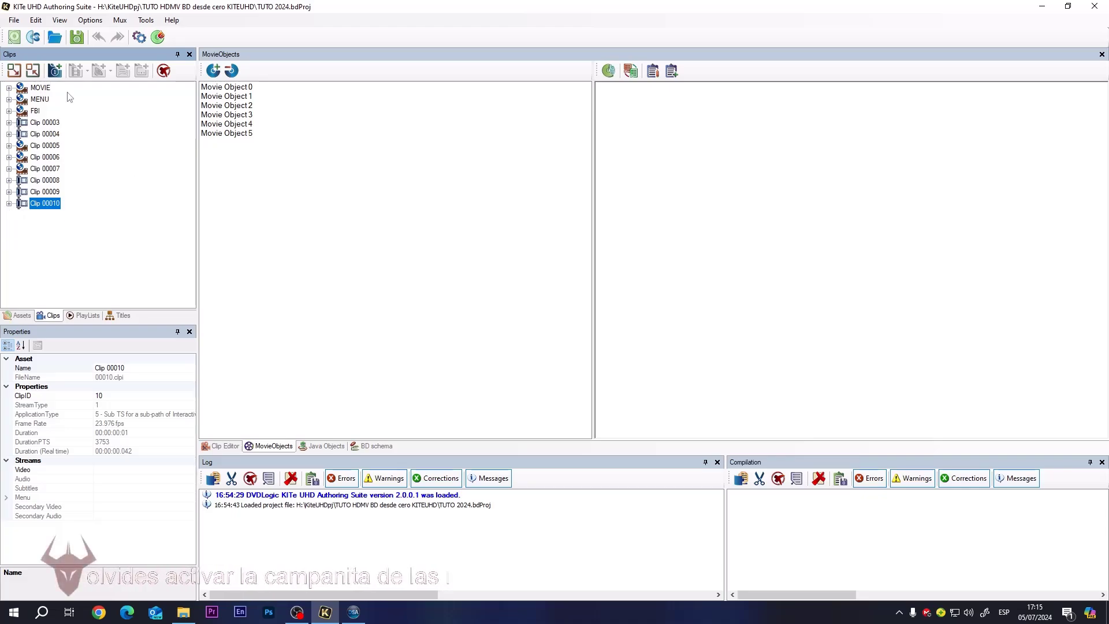
Create a trial Sub TS clip for a sub-path of Interactive Graphics menu and delete it without adding a menu stream.
{"action": "left_click", "coordinate": [55, 70]}
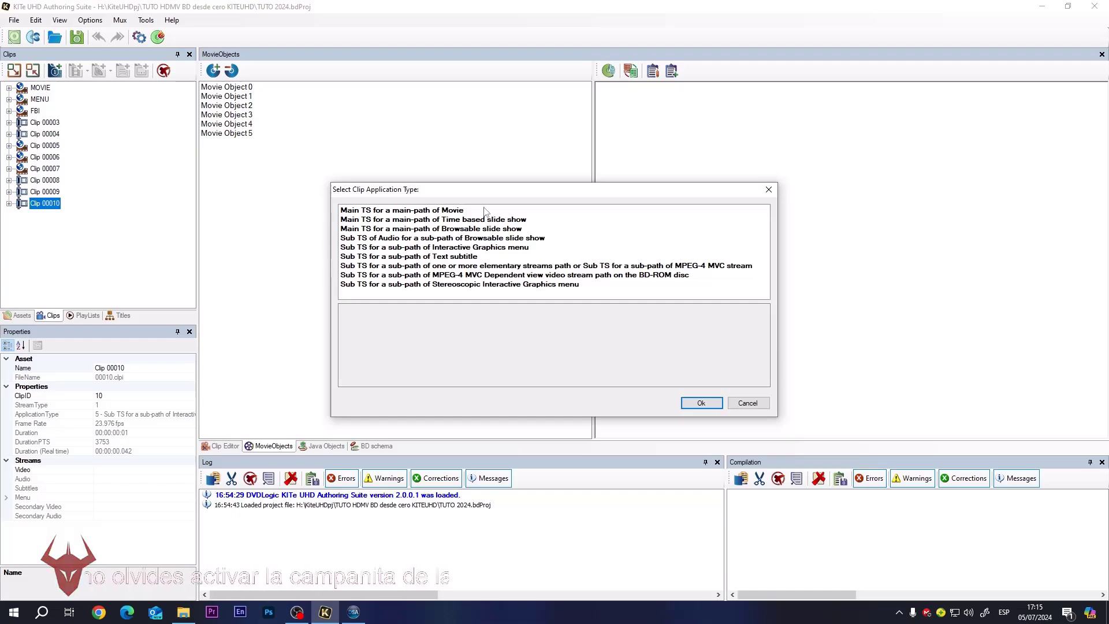
{"action": "left_click", "coordinate": [444, 247]}
{"action": "key", "text": "Return"}
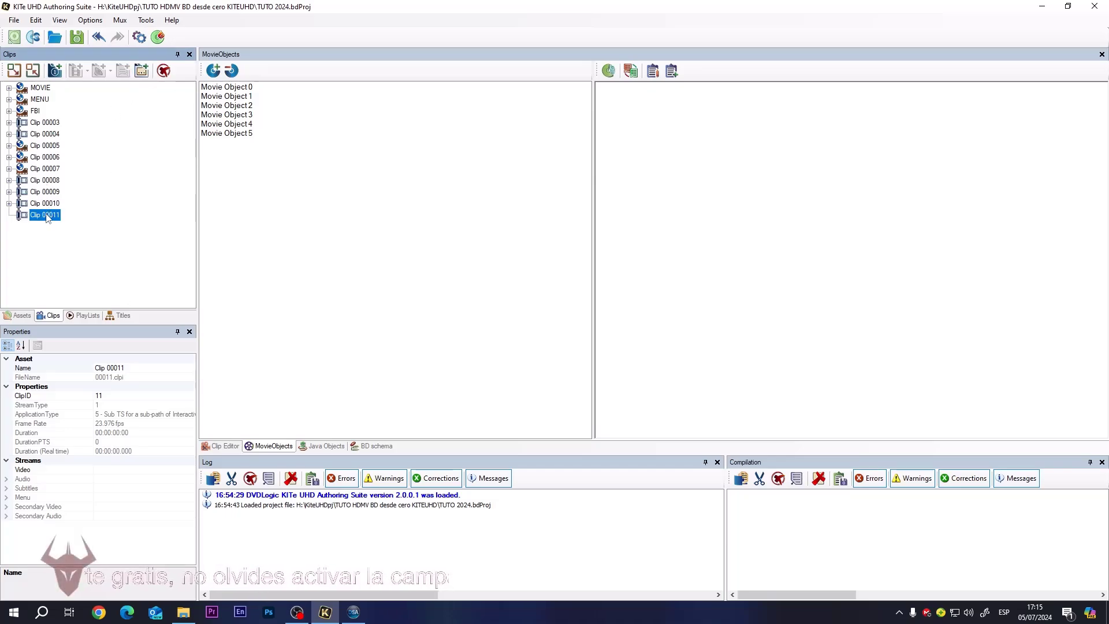
{"action": "left_click", "coordinate": [142, 70]}
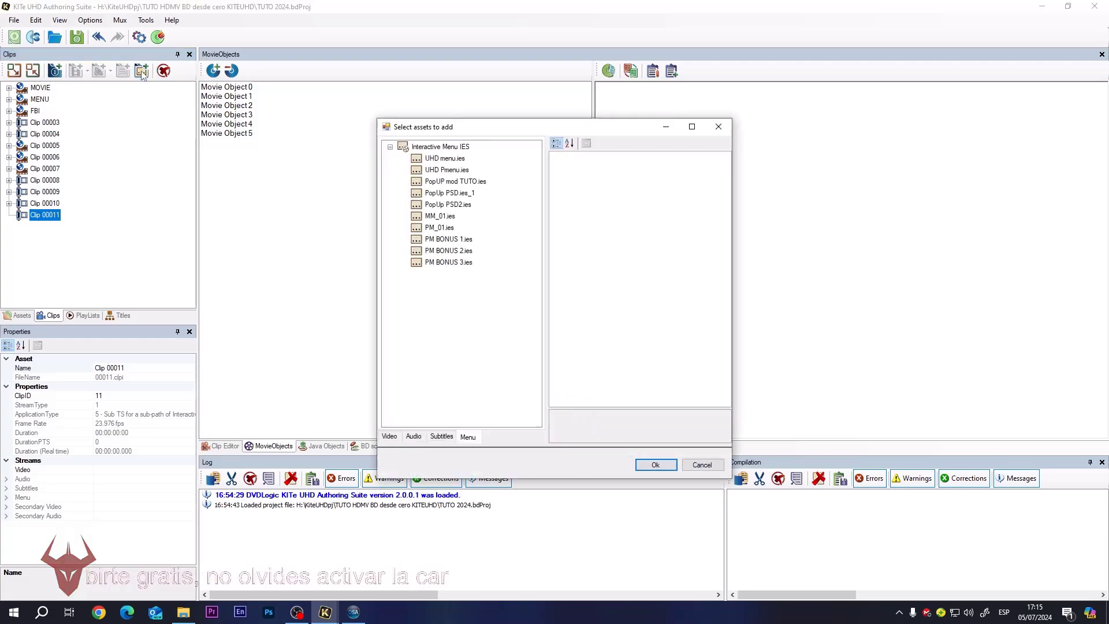
{"action": "left_click", "coordinate": [692, 469]}
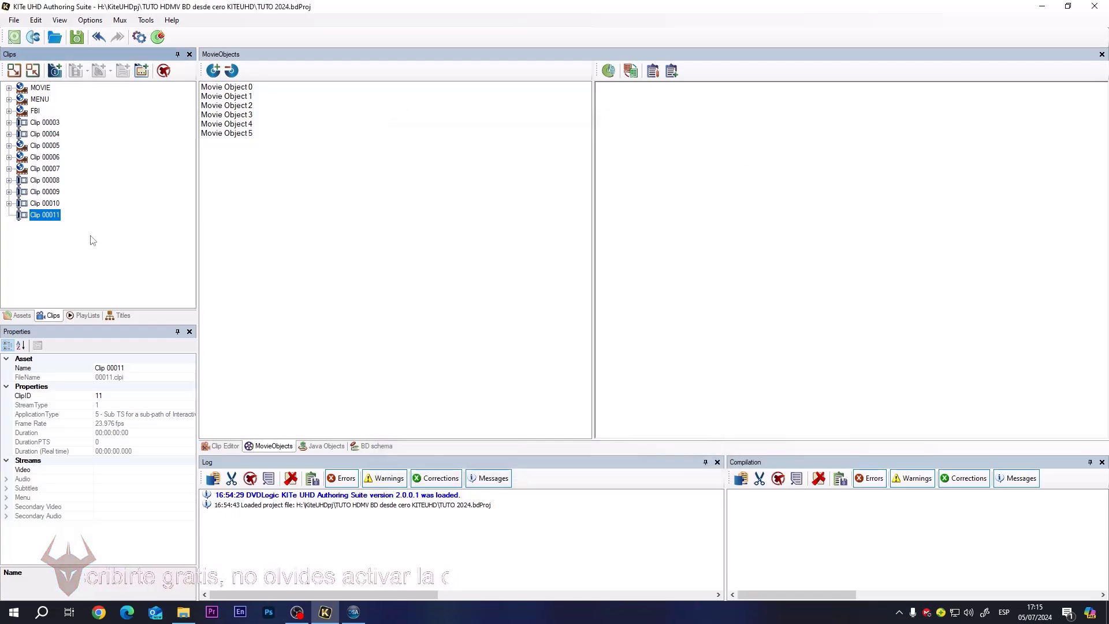
{"action": "left_click", "coordinate": [164, 71]}
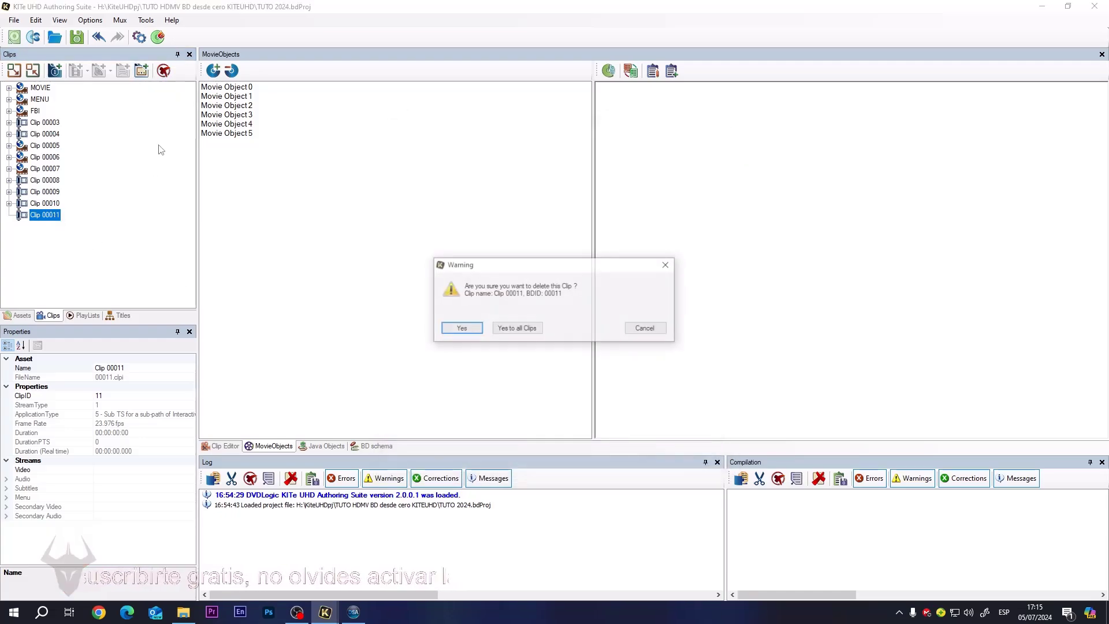
{"action": "left_click", "coordinate": [502, 329]}
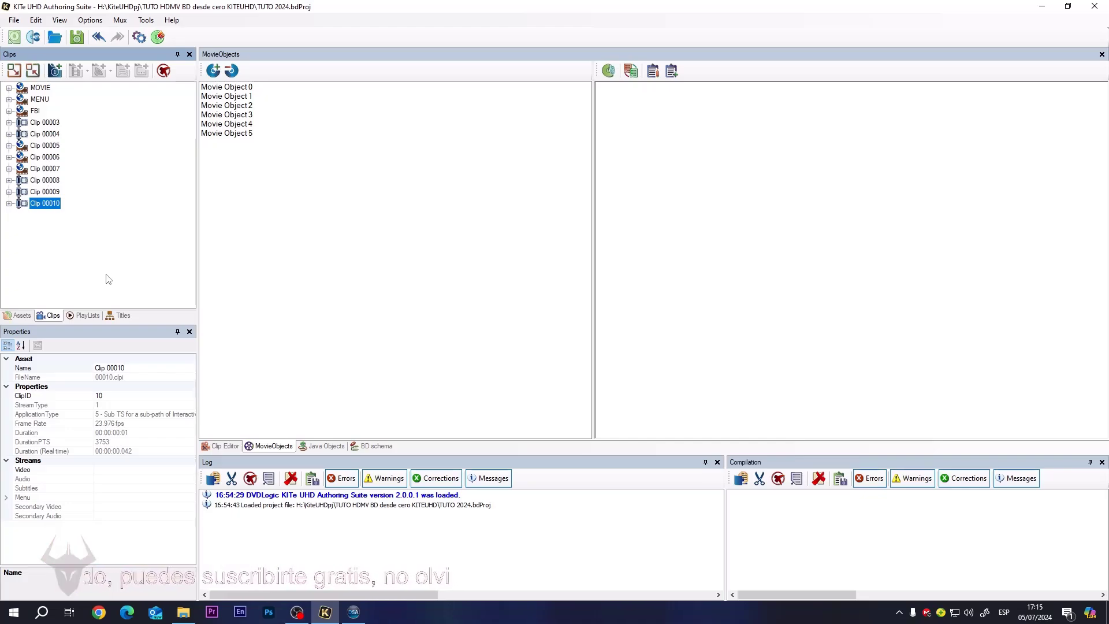
Examine the MOVIE clip's options for adding streams and generating a playlist, without applying any.
{"action": "left_click", "coordinate": [35, 90]}
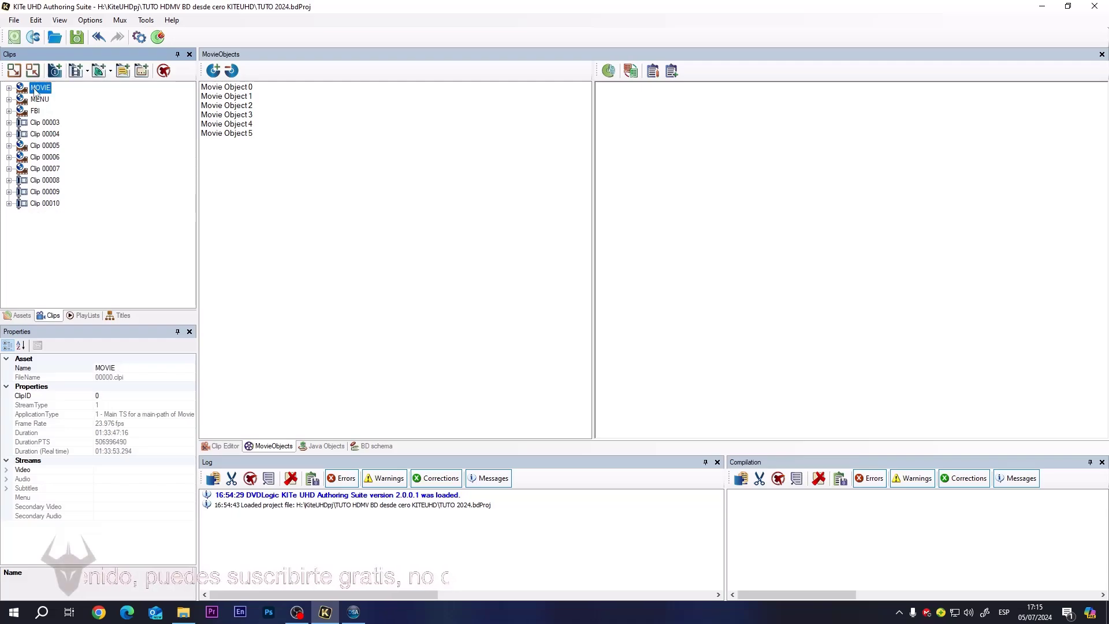
{"action": "right_click", "coordinate": [35, 90]}
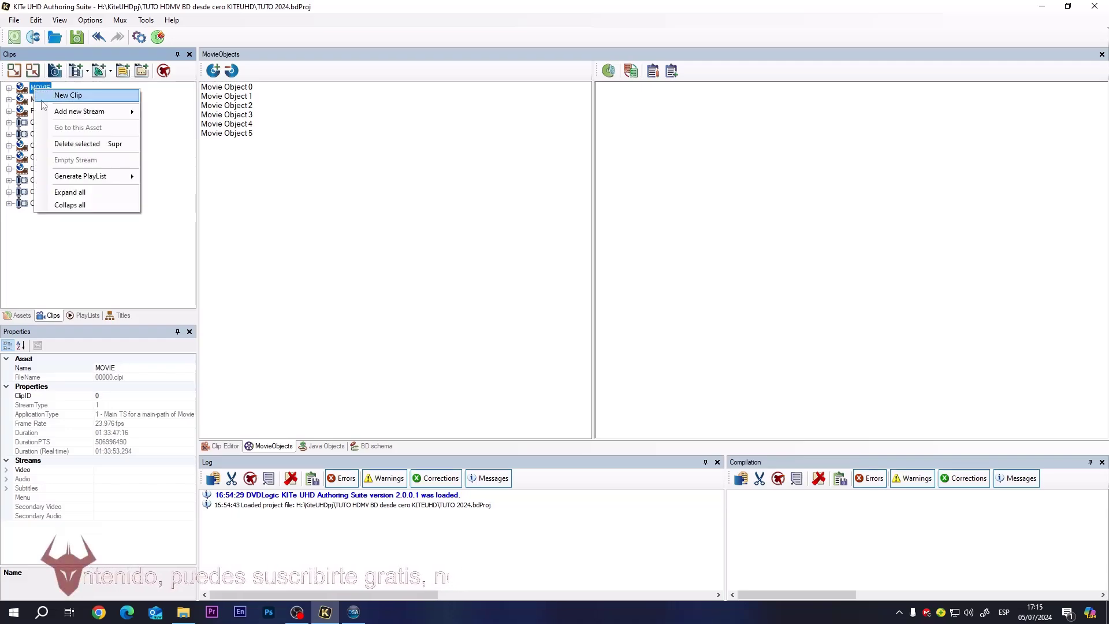
{"action": "mouse_move", "coordinate": [92, 113]}
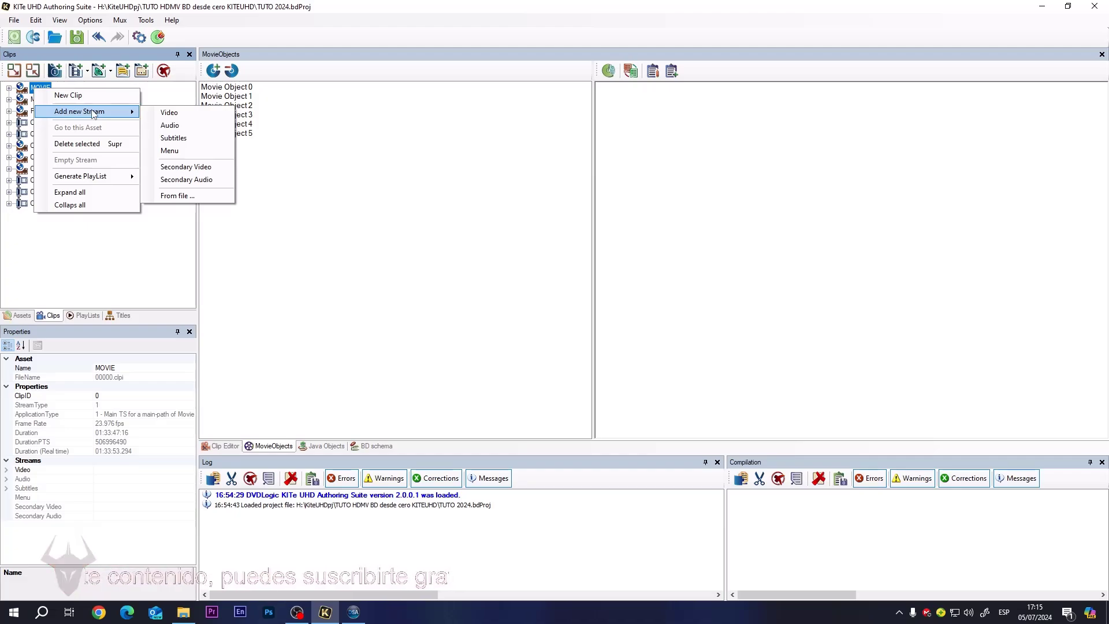
{"action": "mouse_move", "coordinate": [96, 177]}
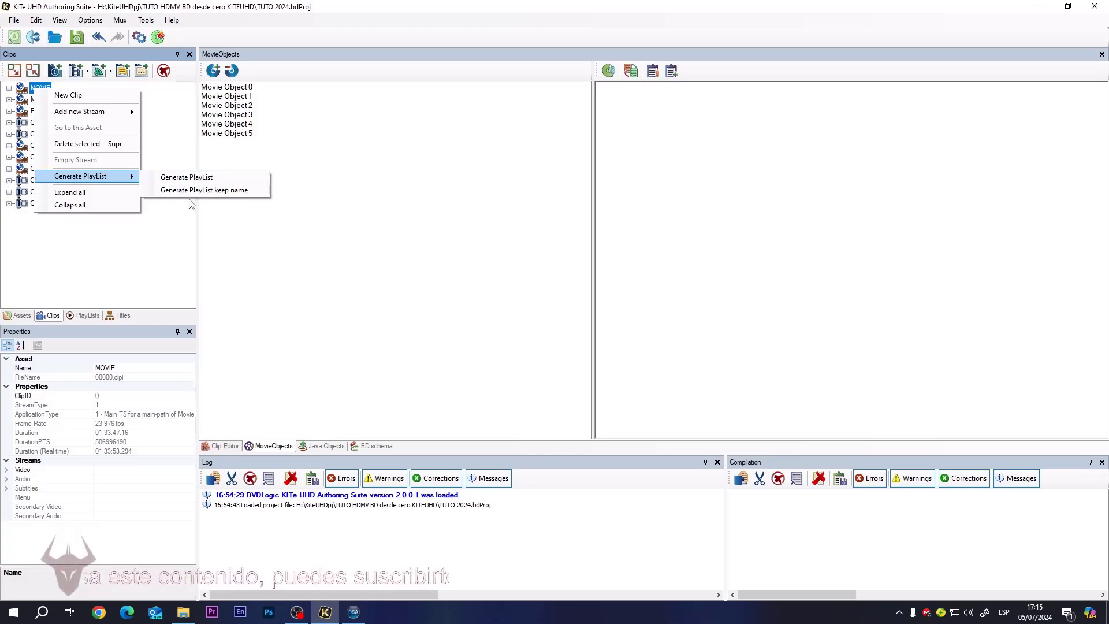
{"action": "left_click", "coordinate": [147, 277]}
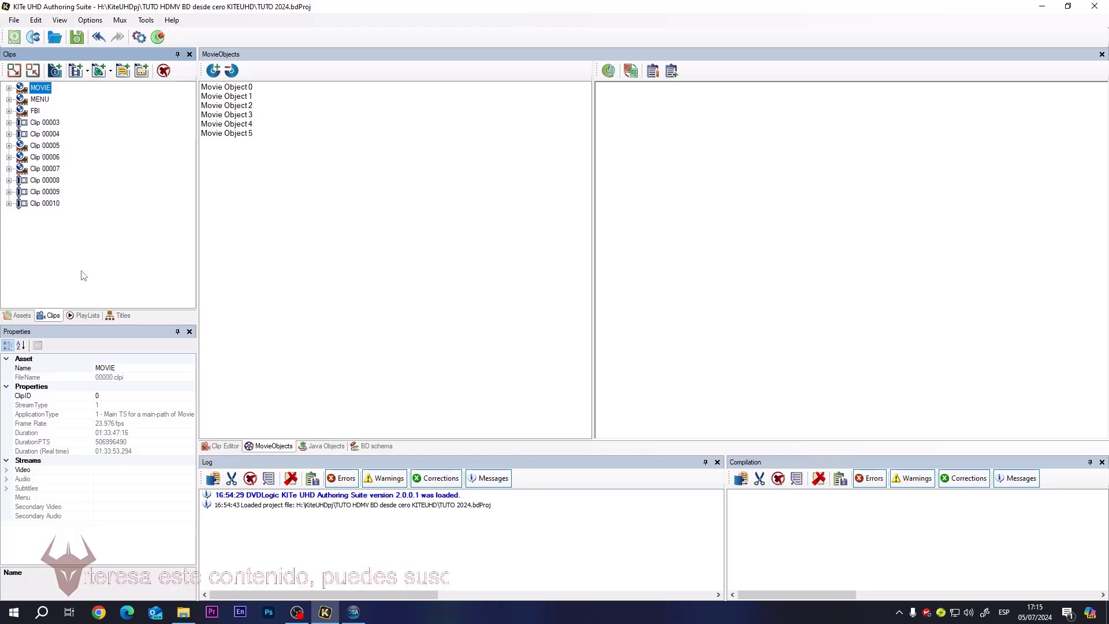
Examine the properties of each playlist, from MOVIE 1, MENU and FBI through PlayList 00004, 00005 and 00006.
{"action": "left_click", "coordinate": [87, 317]}
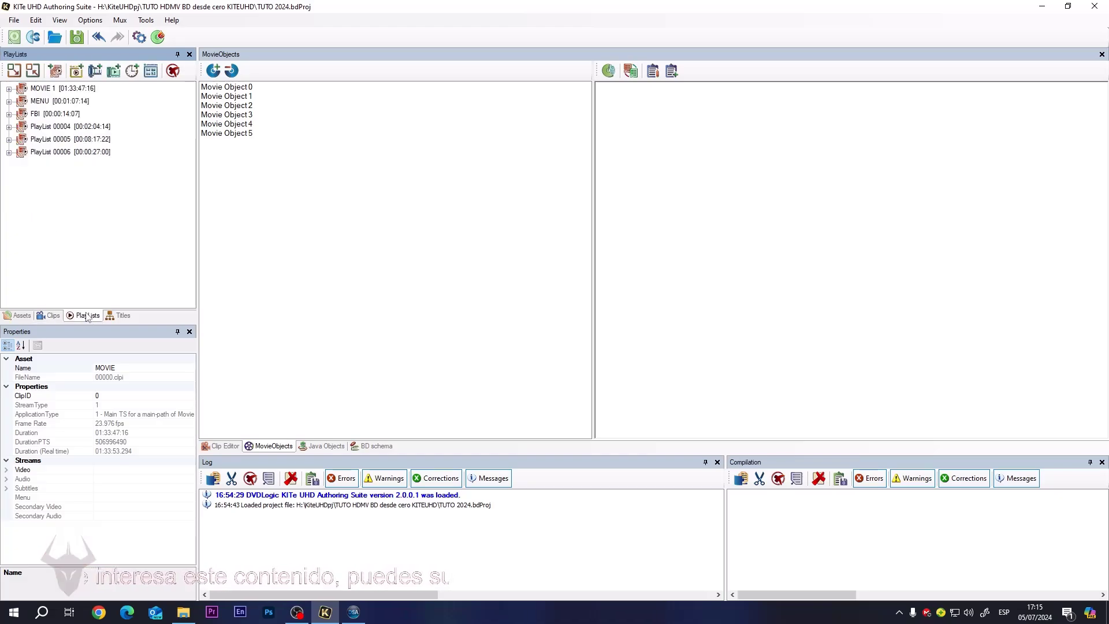
{"action": "left_click", "coordinate": [63, 90]}
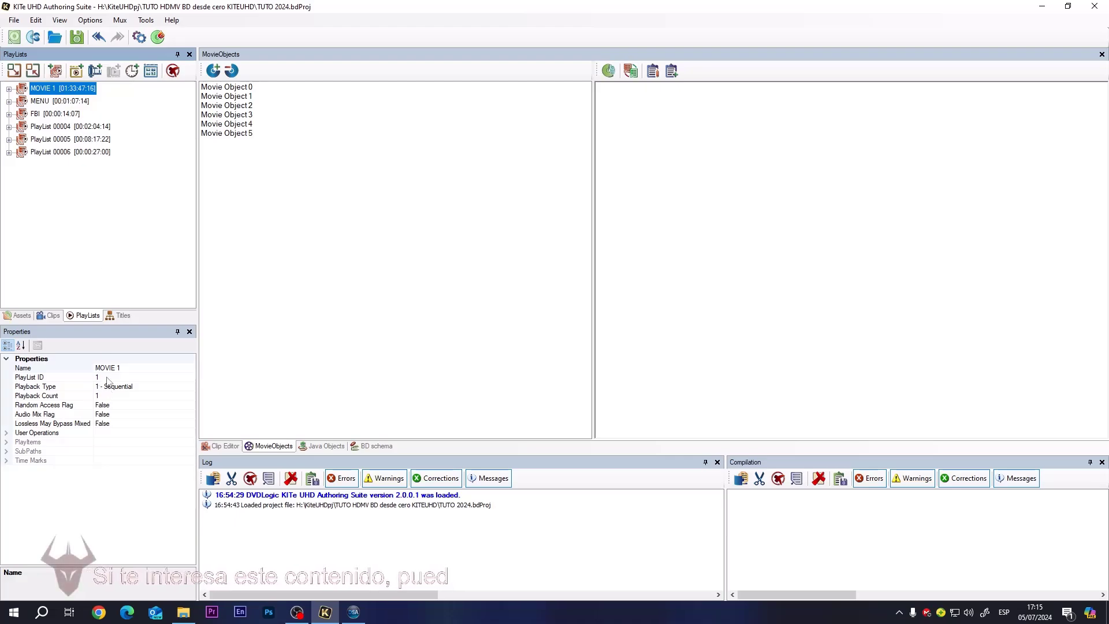
{"action": "left_click", "coordinate": [74, 103]}
{"action": "left_click", "coordinate": [74, 115]}
{"action": "left_click", "coordinate": [76, 128]}
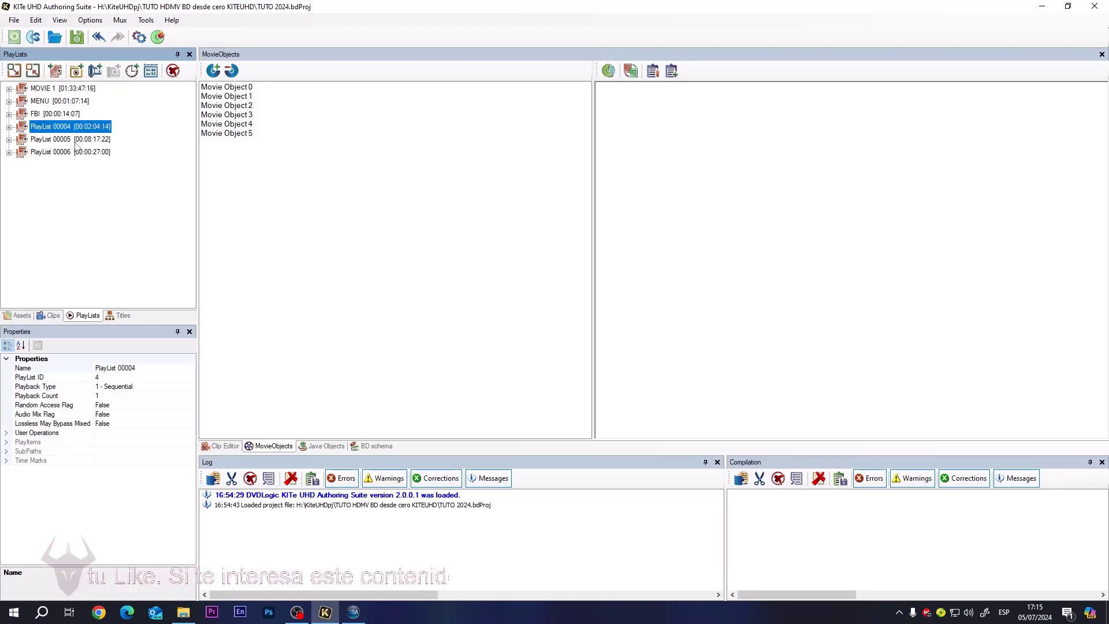
{"action": "left_click", "coordinate": [77, 140]}
{"action": "left_click", "coordinate": [75, 153]}
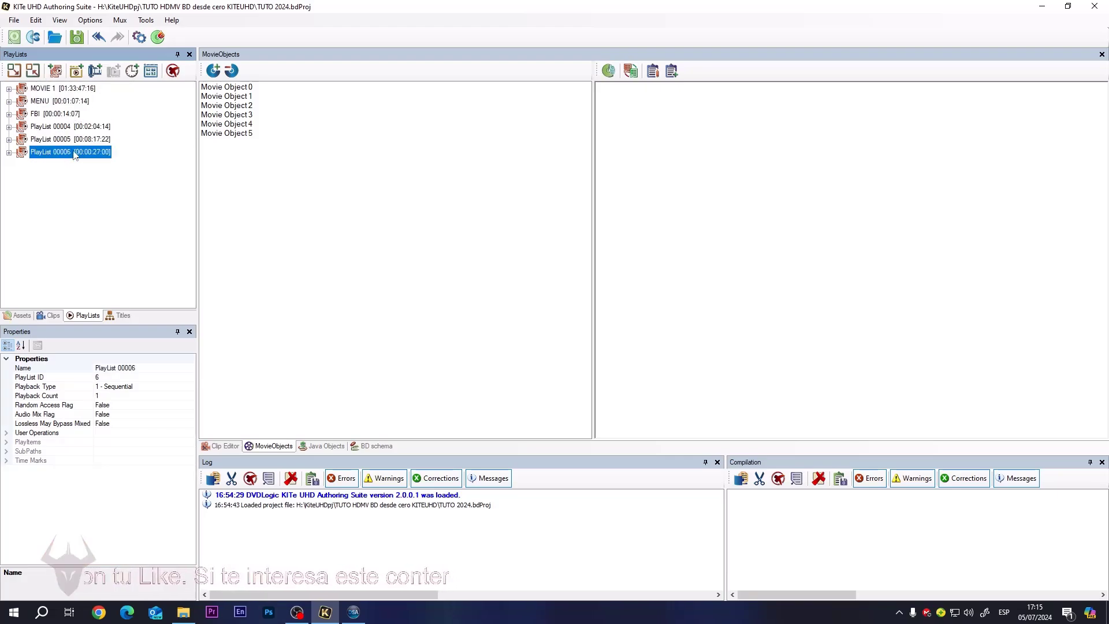
{"action": "left_click", "coordinate": [76, 129]}
{"action": "left_click", "coordinate": [77, 140]}
{"action": "left_click", "coordinate": [75, 153]}
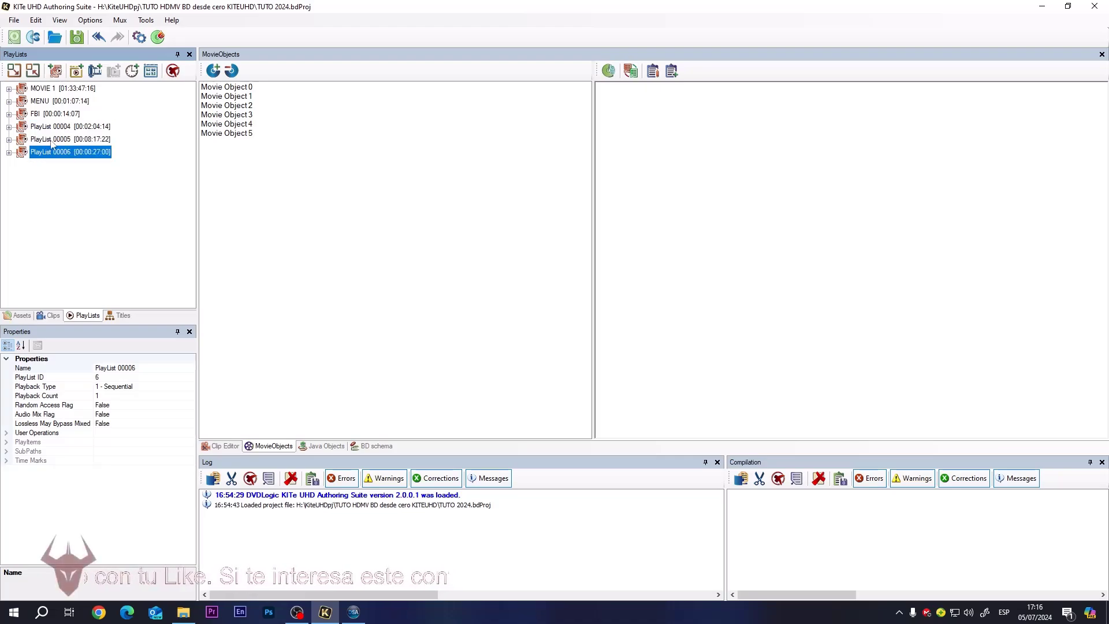
Check the contents of PlayList 00004 and compare its properties with those of PlayList 00005.
{"action": "left_click", "coordinate": [8, 127]}
{"action": "left_click", "coordinate": [9, 127]}
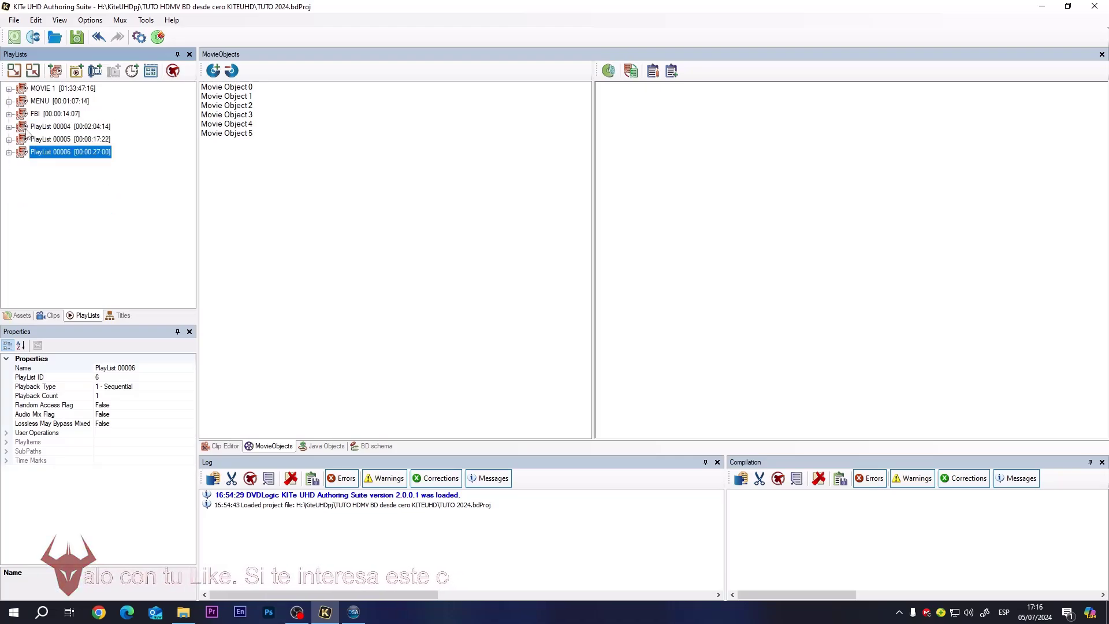
{"action": "left_click", "coordinate": [49, 128]}
{"action": "left_click", "coordinate": [58, 139]}
{"action": "left_click", "coordinate": [62, 131]}
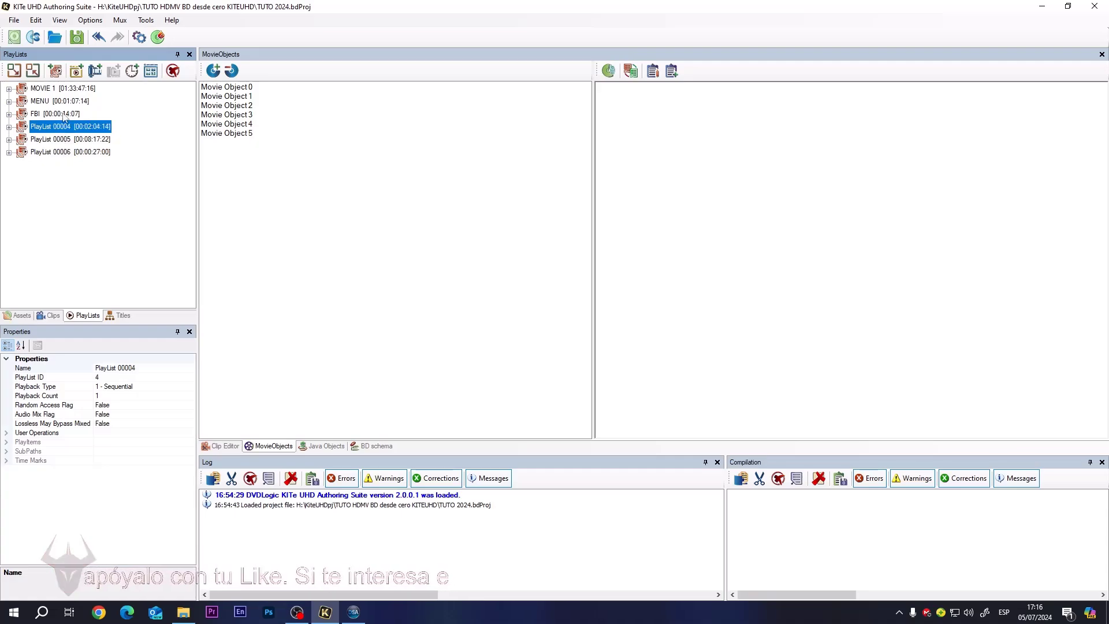
Inspect the editable PlayList ID and Name properties of PlayList 00004 without changing them.
{"action": "left_click", "coordinate": [107, 378]}
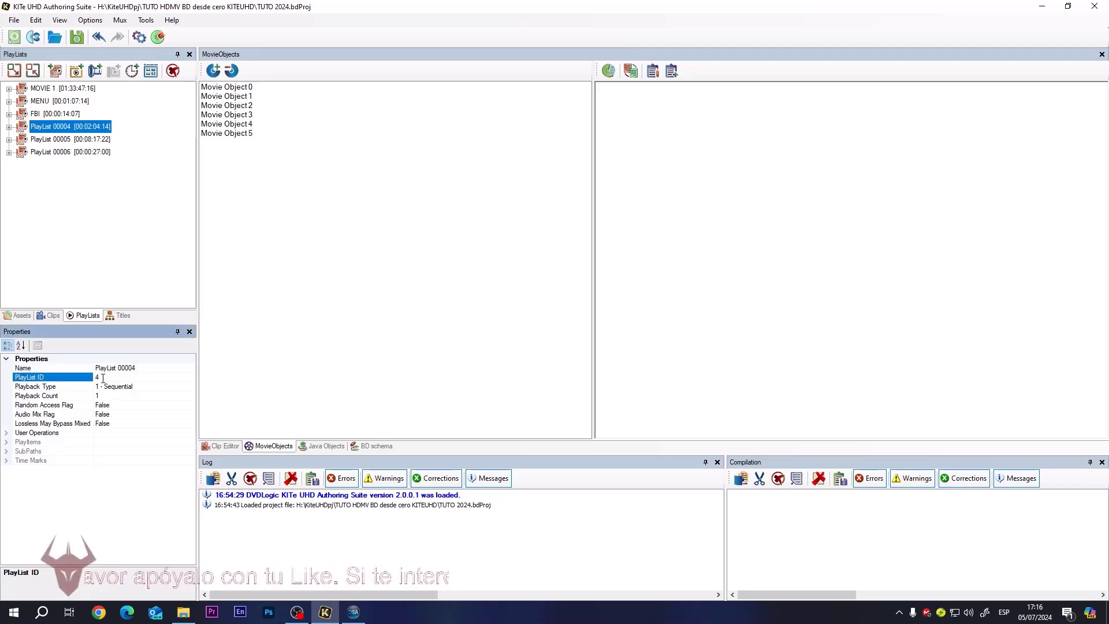
{"action": "left_click", "coordinate": [139, 367]}
{"action": "left_click_drag", "start_coordinate": [111, 364], "coordinate": [94, 208]}
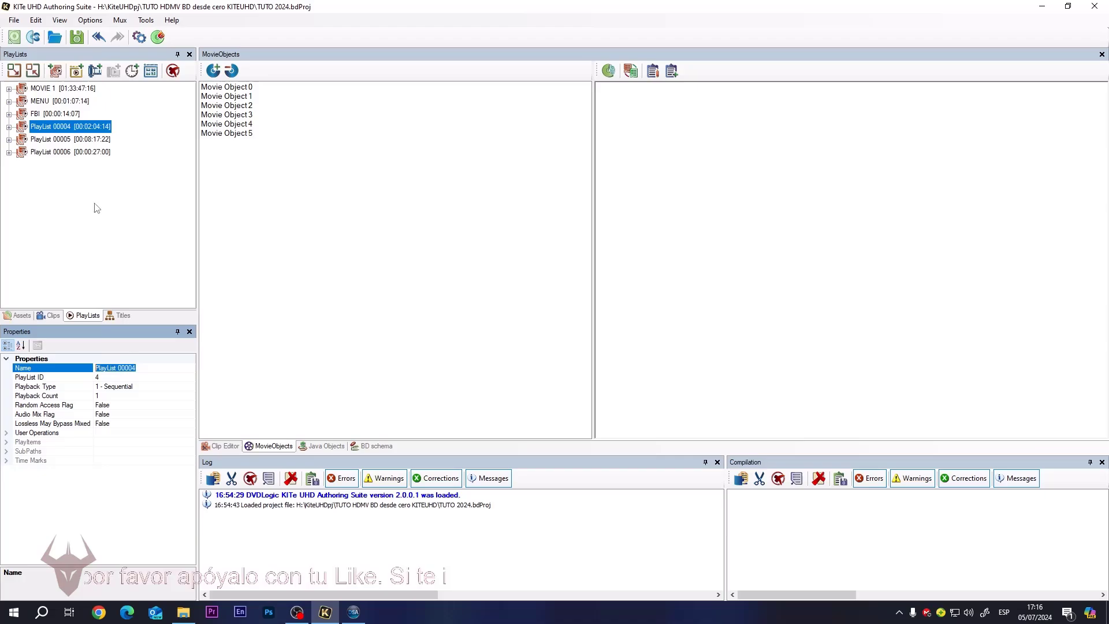
{"action": "left_click", "coordinate": [74, 127]}
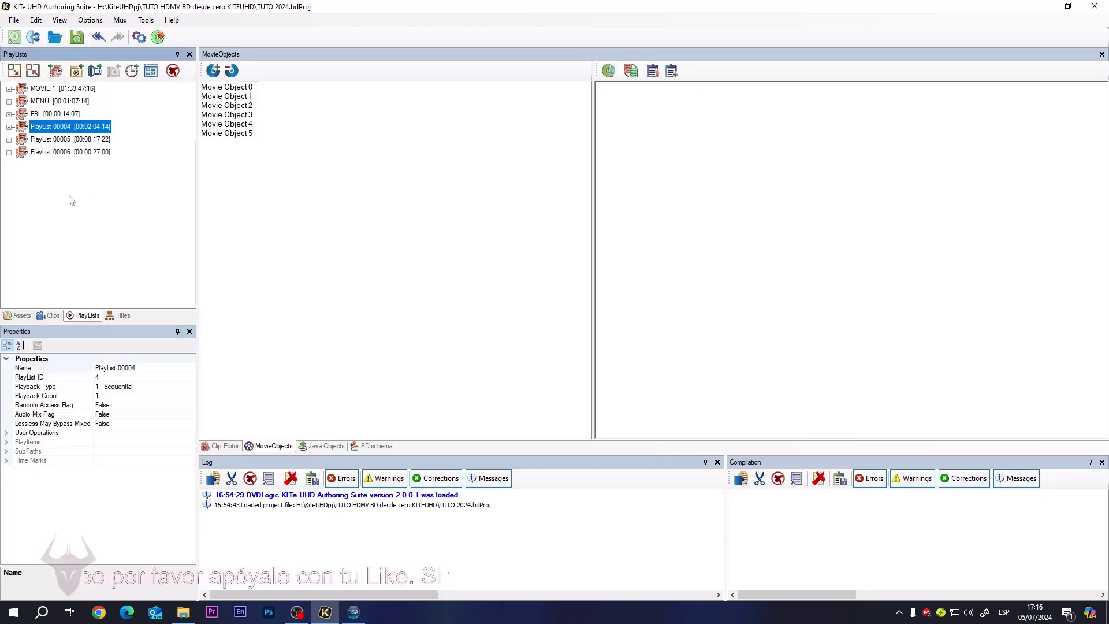
{"action": "left_click", "coordinate": [142, 368]}
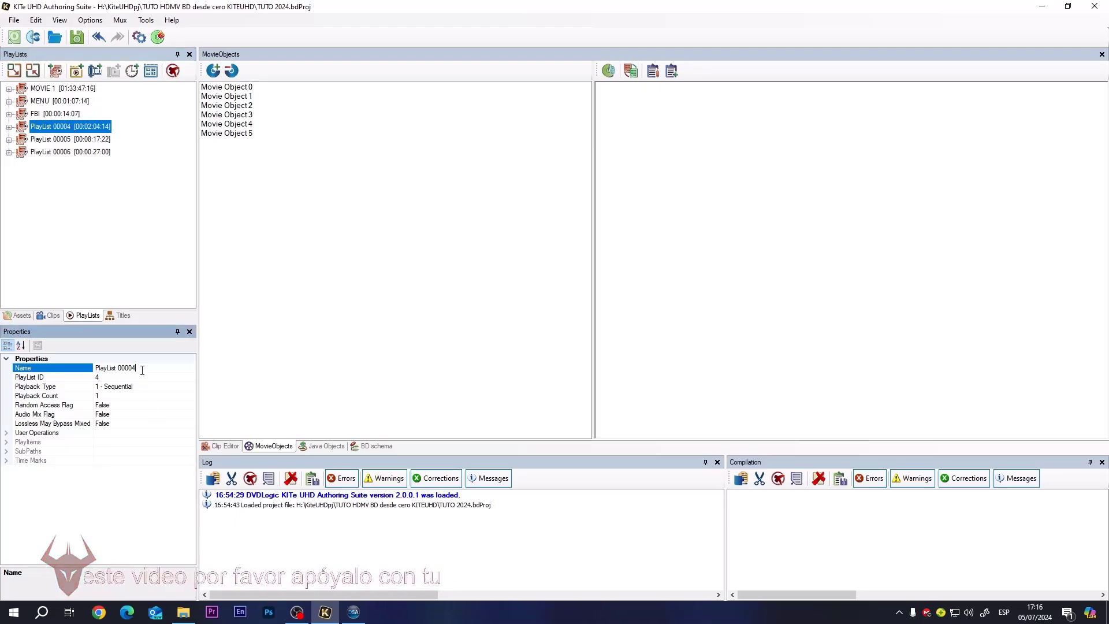
{"action": "left_click", "coordinate": [128, 203]}
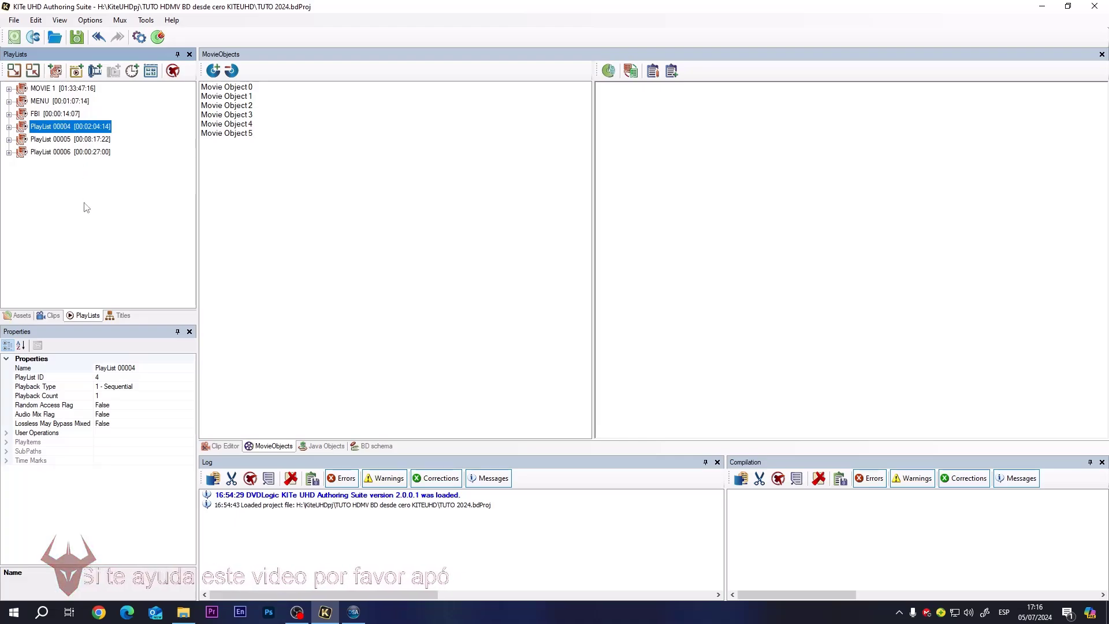
Examine the MENU playlist's structure from SubPath 0 through SubPlayItem 0 down to its assigned clip.
{"action": "left_click", "coordinate": [53, 102]}
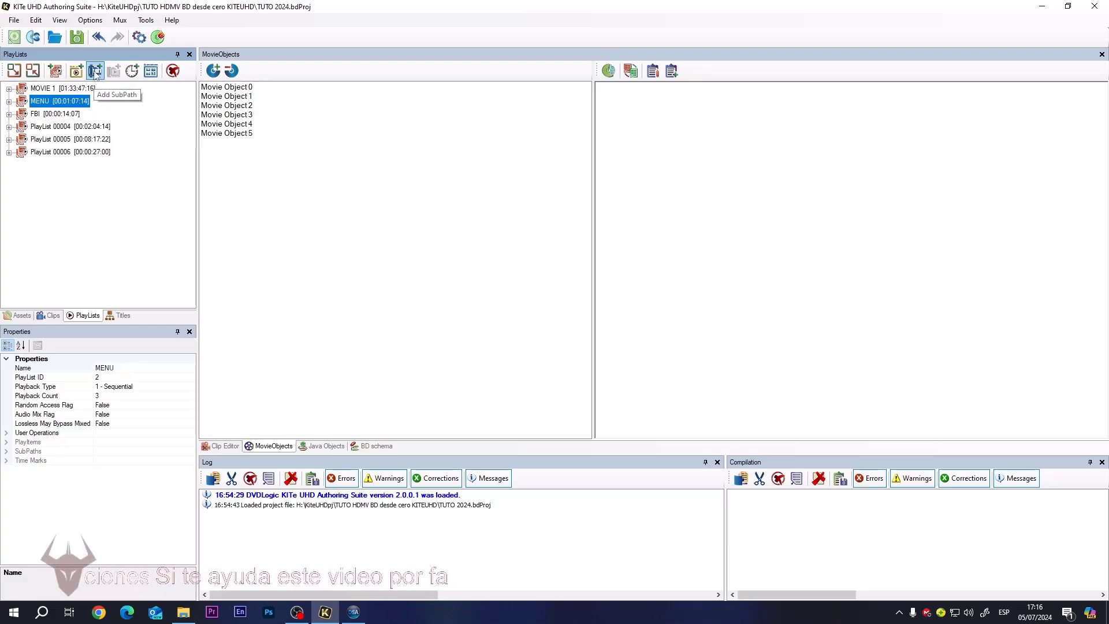
{"action": "left_click", "coordinate": [10, 102]}
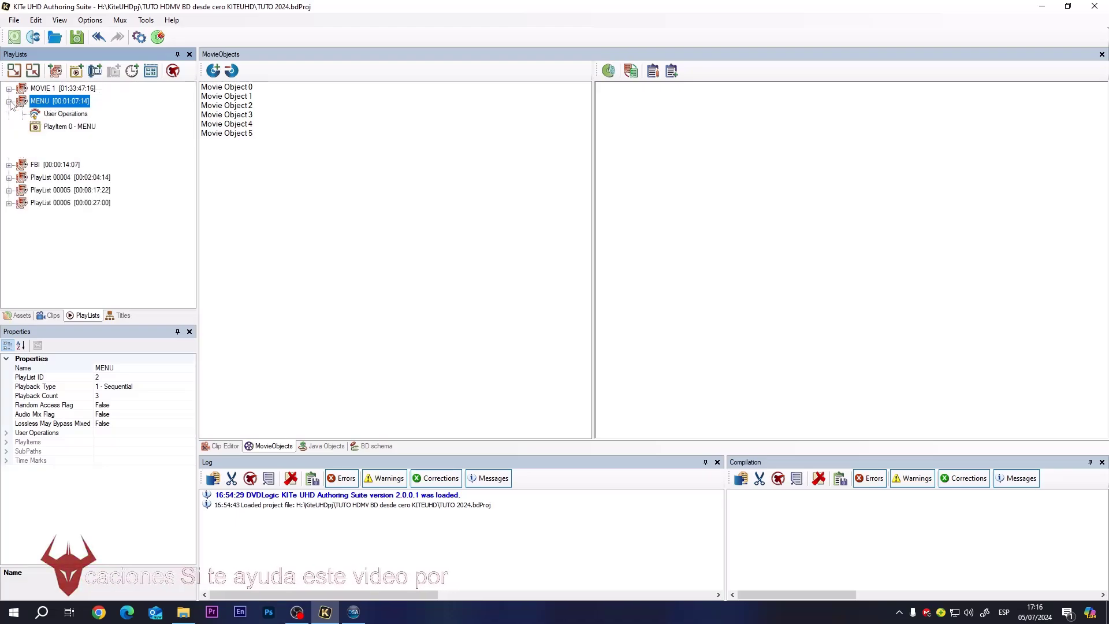
{"action": "left_click", "coordinate": [53, 141]}
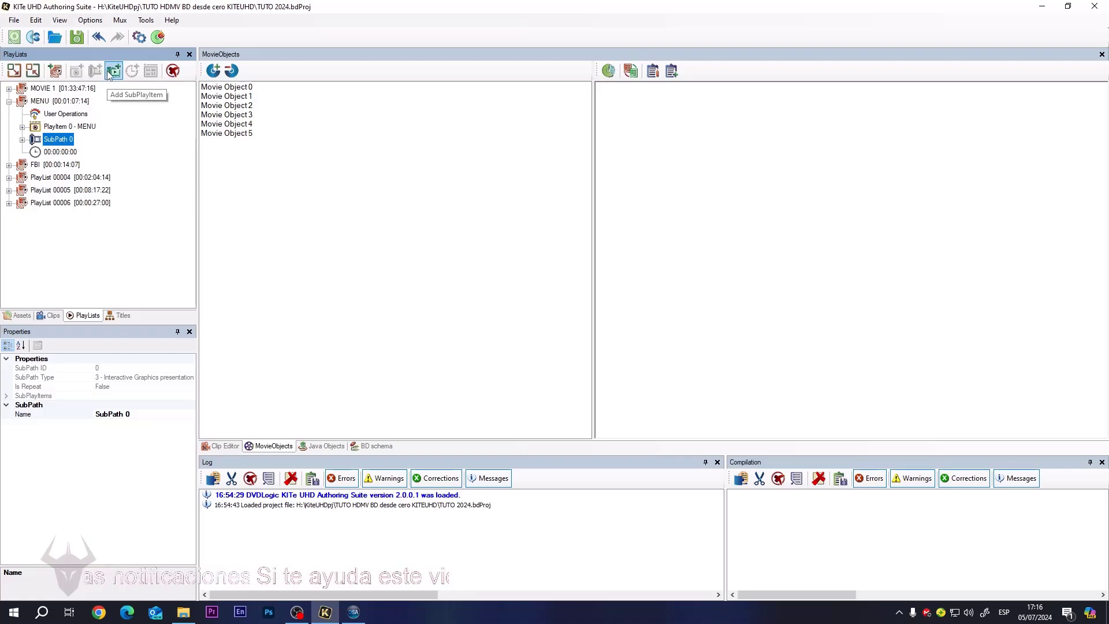
{"action": "left_click", "coordinate": [22, 140]}
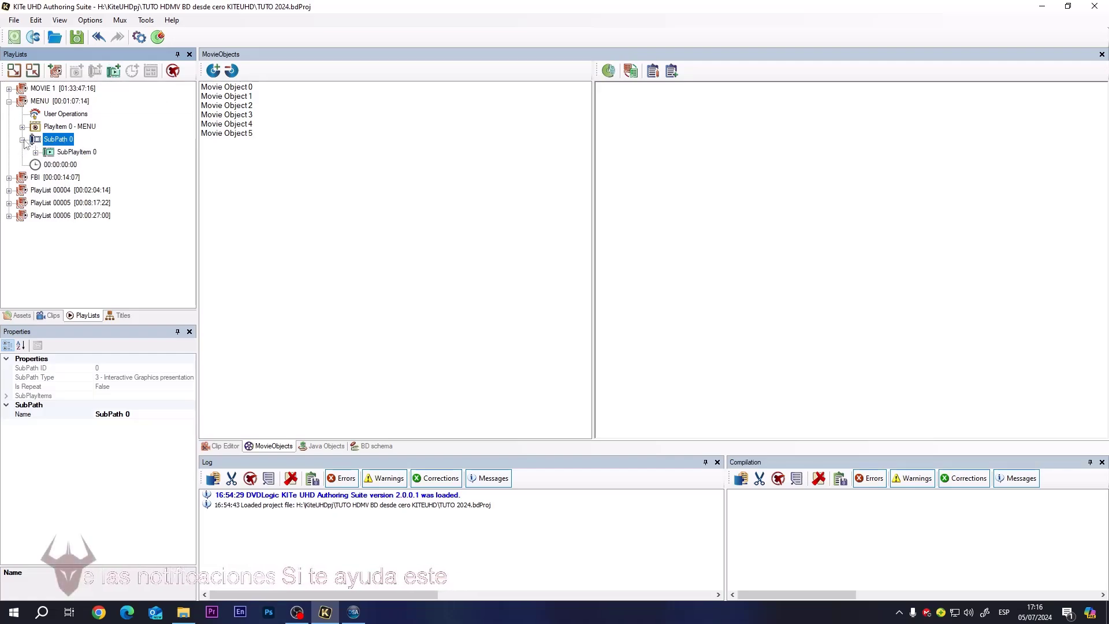
{"action": "left_click", "coordinate": [60, 152]}
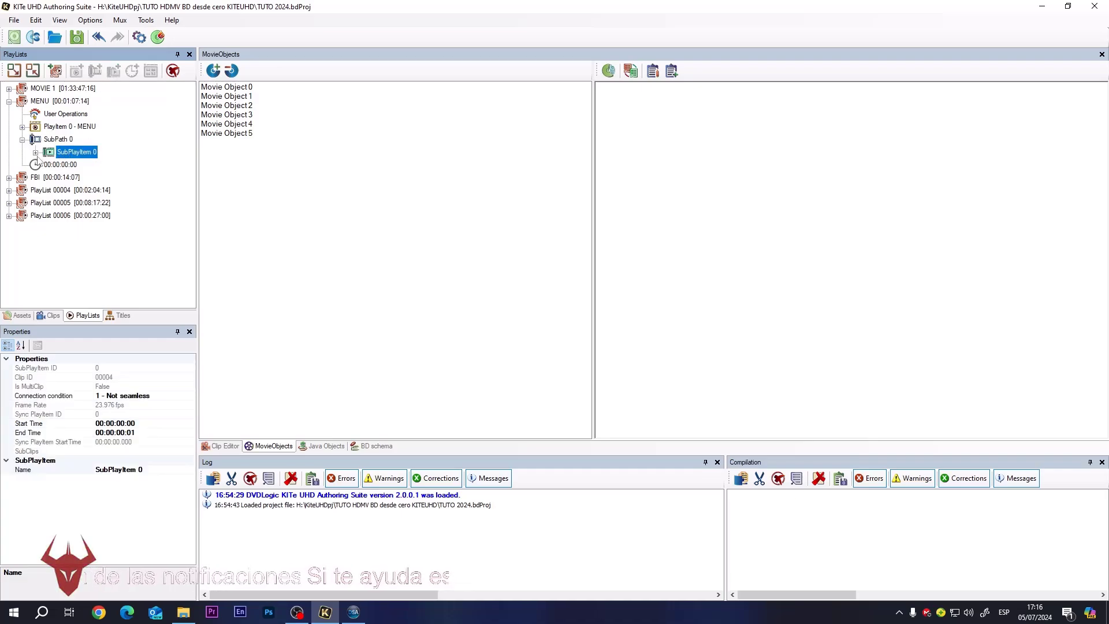
{"action": "left_click", "coordinate": [36, 152]}
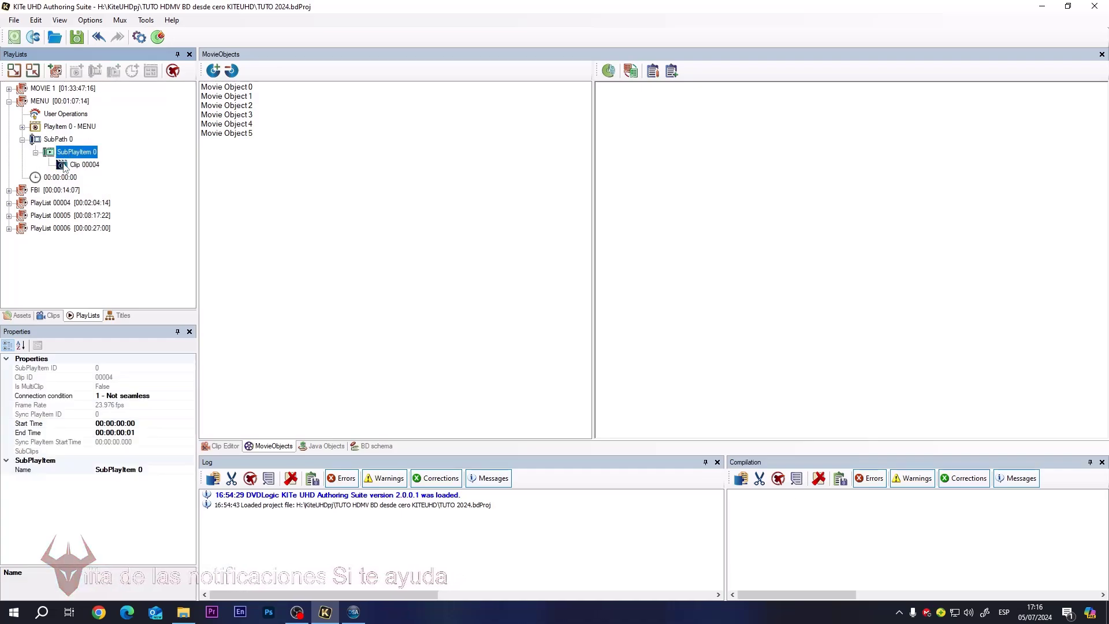
Check Clip 00004's properties against its use in the MENU playlist's subpath, and collapse the MENU playlist.
{"action": "left_click", "coordinate": [51, 316]}
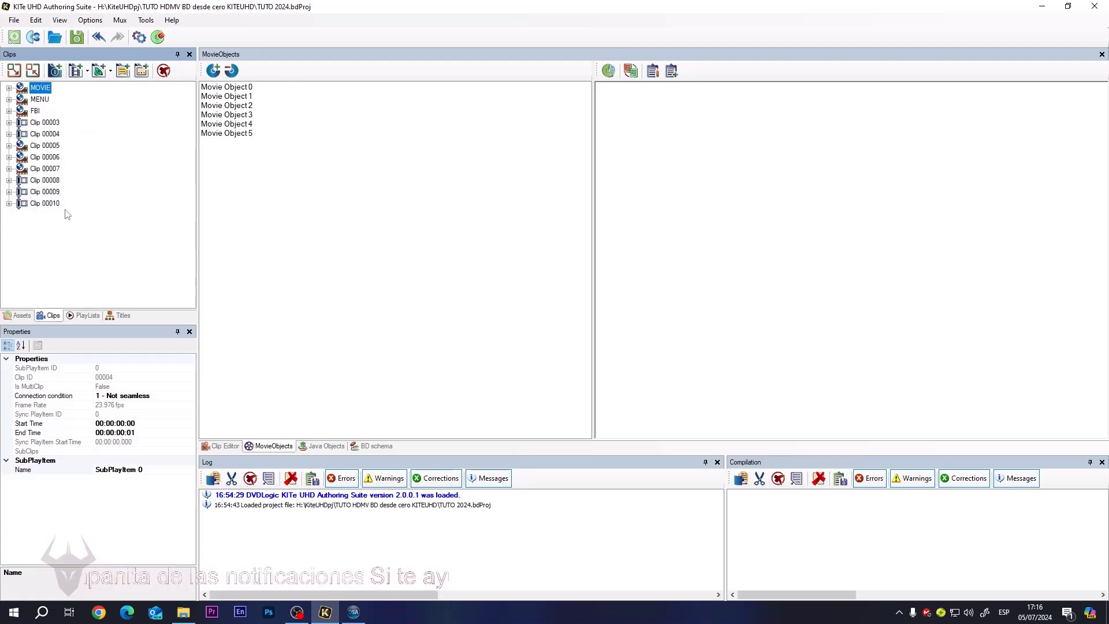
{"action": "left_click", "coordinate": [52, 134]}
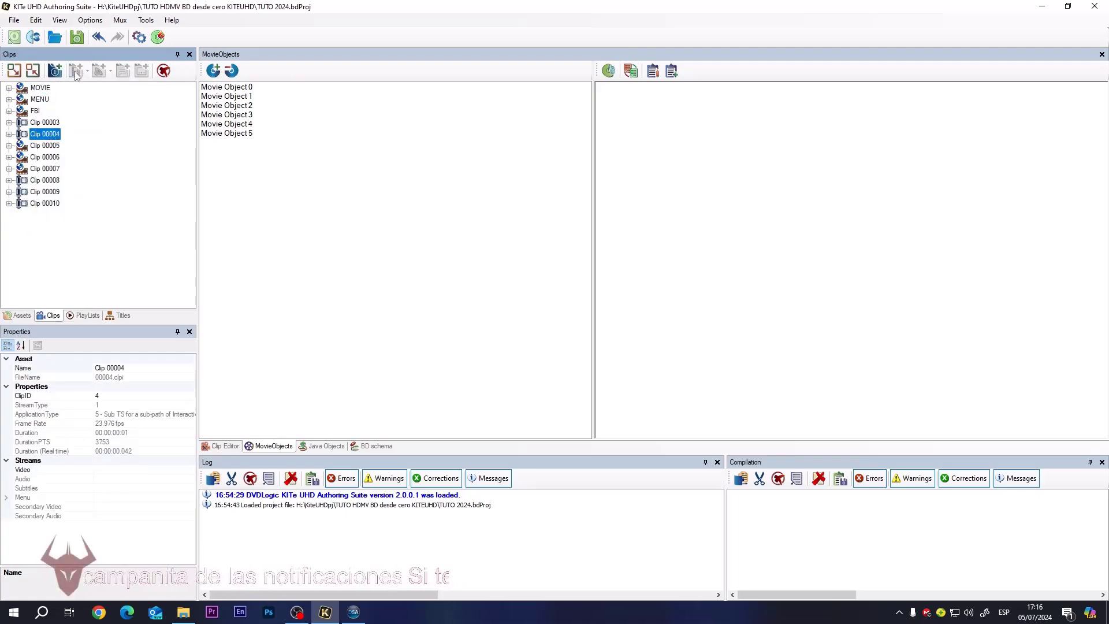
{"action": "left_click", "coordinate": [87, 316]}
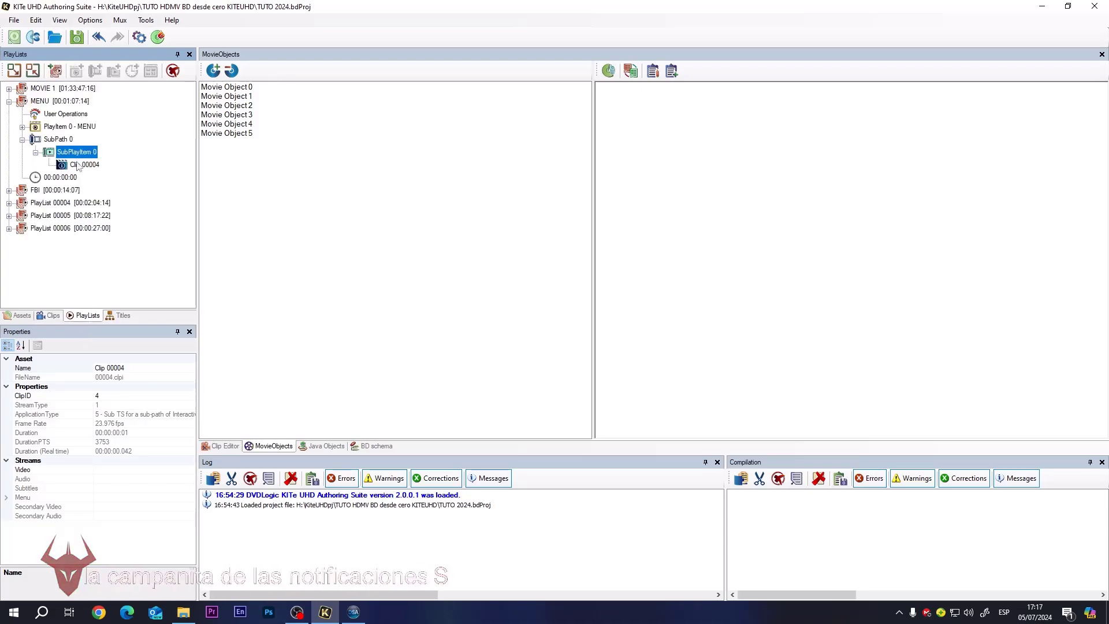
{"action": "left_click", "coordinate": [10, 101]}
Review the contents of PlayList 00004 and MOVIE 1, including the MOVIE 1 playlist properties.
{"action": "left_click", "coordinate": [55, 129]}
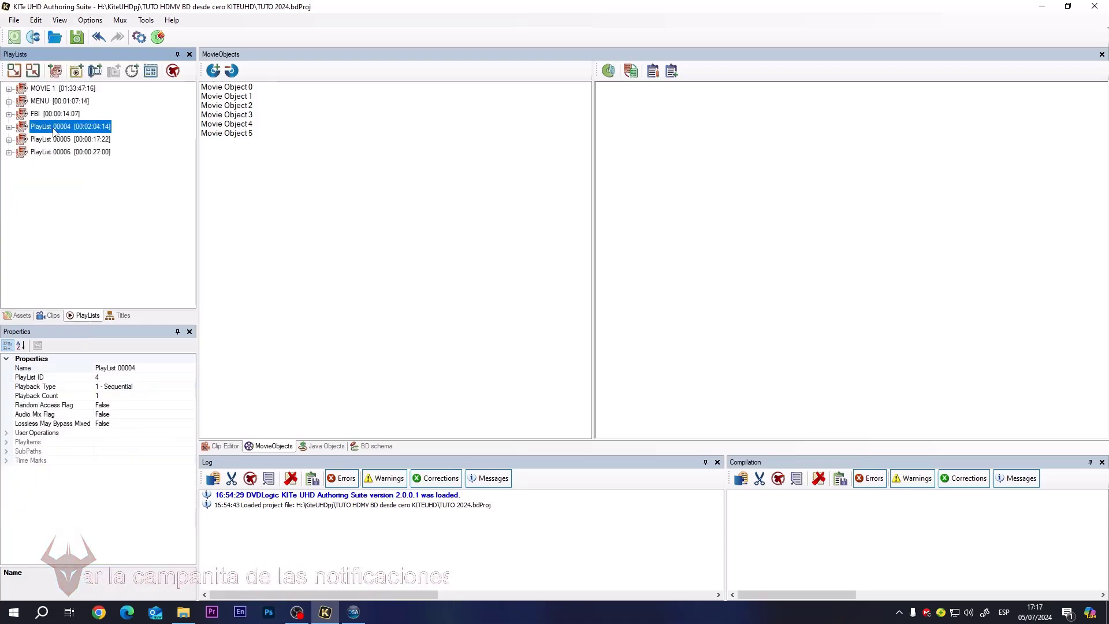
{"action": "left_click", "coordinate": [10, 127]}
{"action": "left_click", "coordinate": [10, 127]}
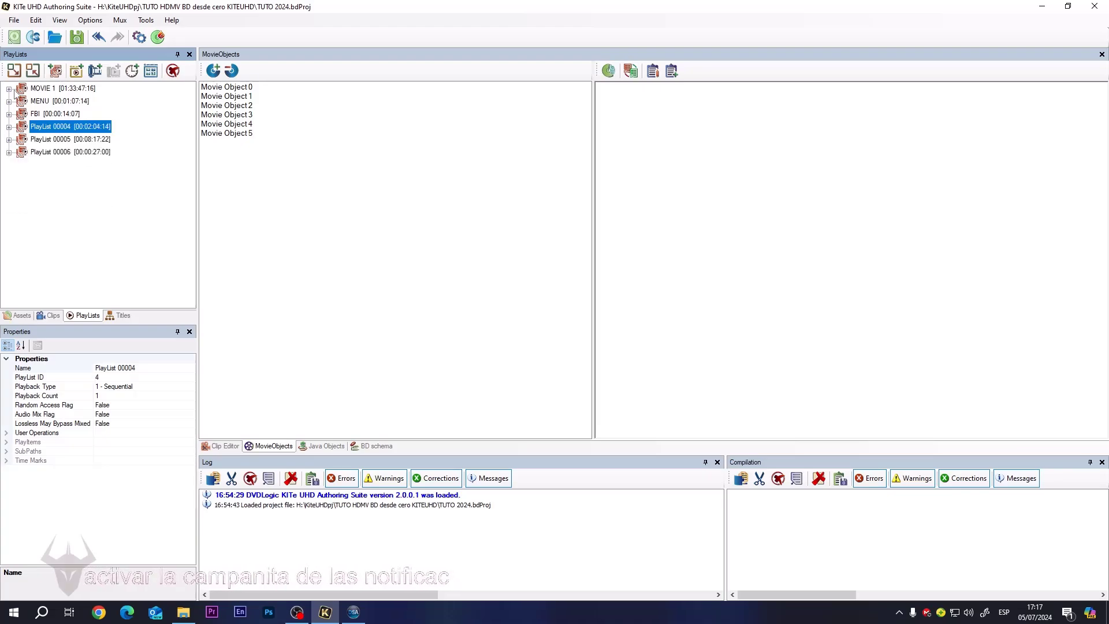
{"action": "left_click", "coordinate": [9, 88]}
{"action": "left_click", "coordinate": [9, 89]}
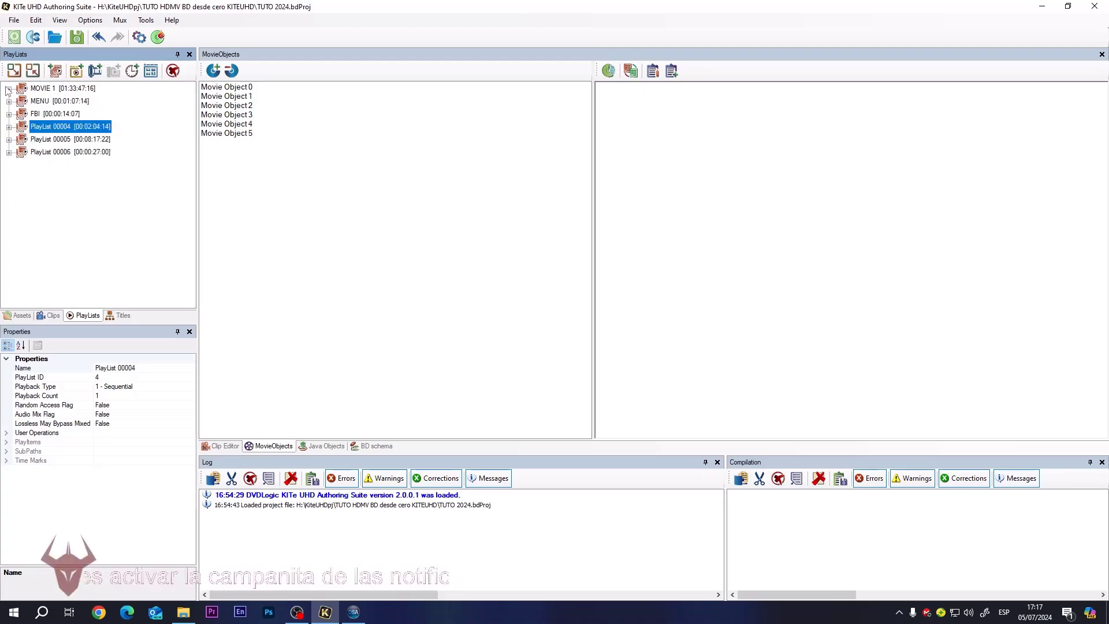
{"action": "left_click", "coordinate": [44, 91]}
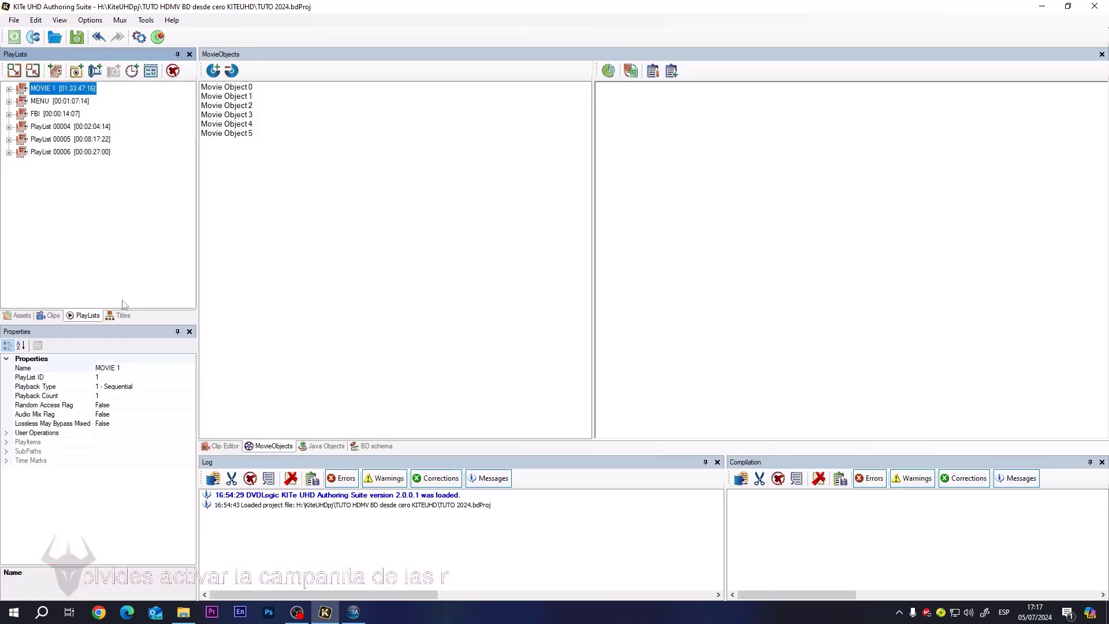
Review the title properties of First Play, Top Menu and Title 1 in the project's title index.
{"action": "left_click", "coordinate": [124, 316]}
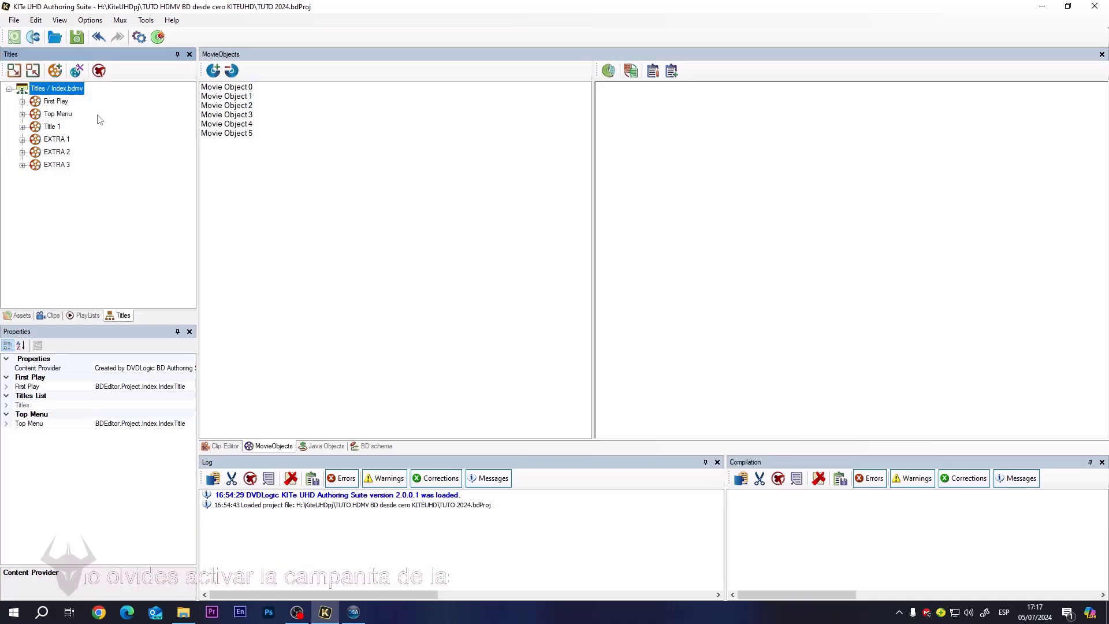
{"action": "left_click", "coordinate": [57, 104]}
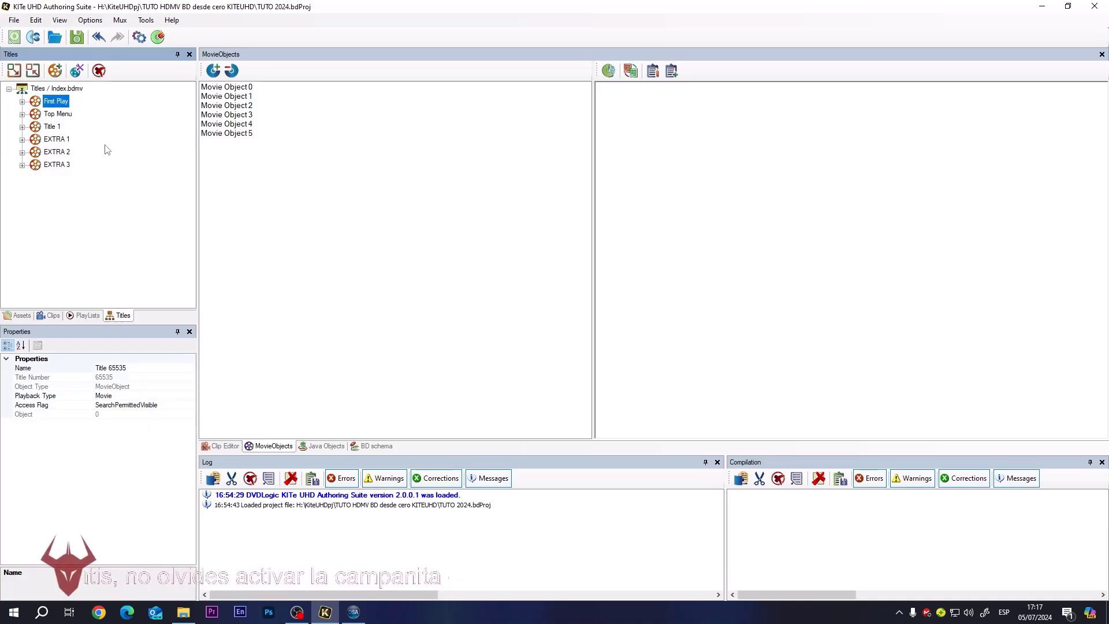
{"action": "left_click", "coordinate": [62, 116]}
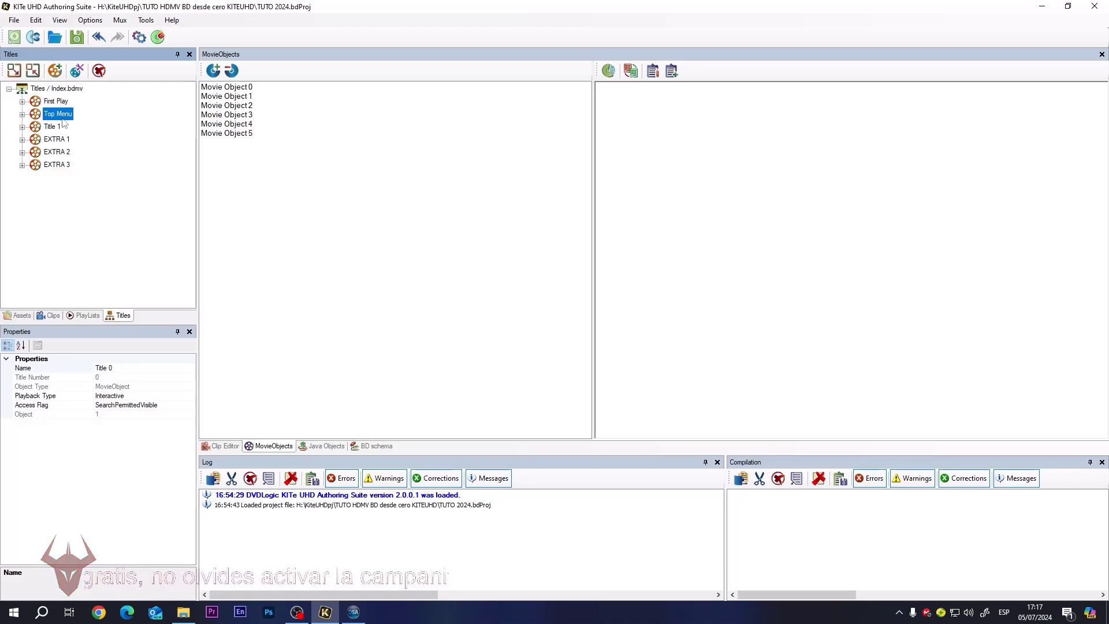
{"action": "left_click", "coordinate": [58, 126]}
{"action": "left_click", "coordinate": [60, 102]}
{"action": "left_click", "coordinate": [62, 115]}
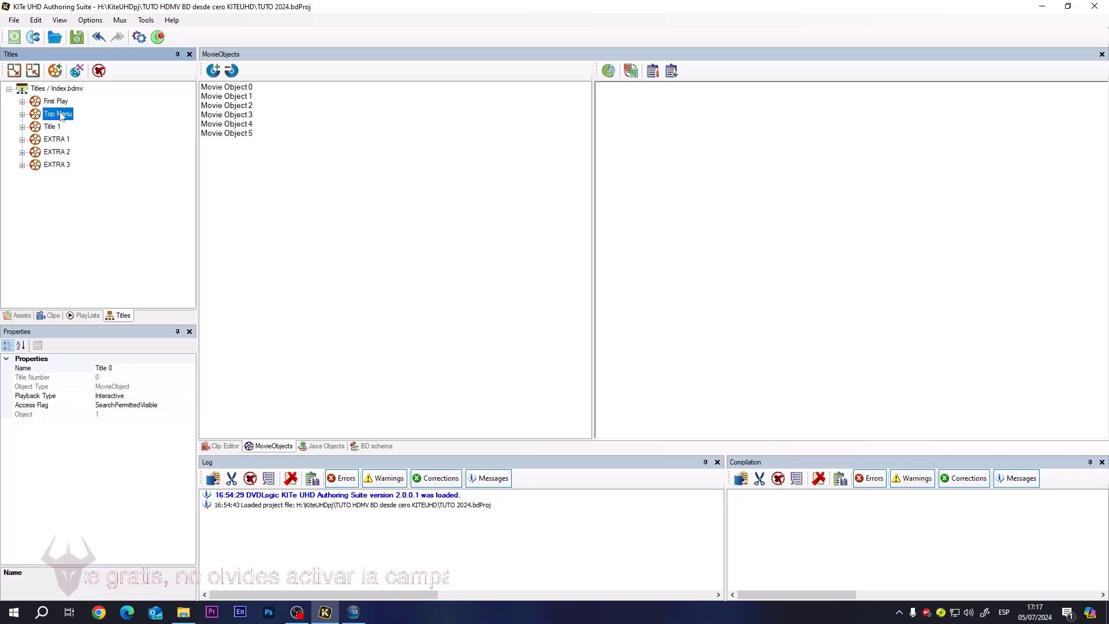
{"action": "left_click", "coordinate": [54, 130]}
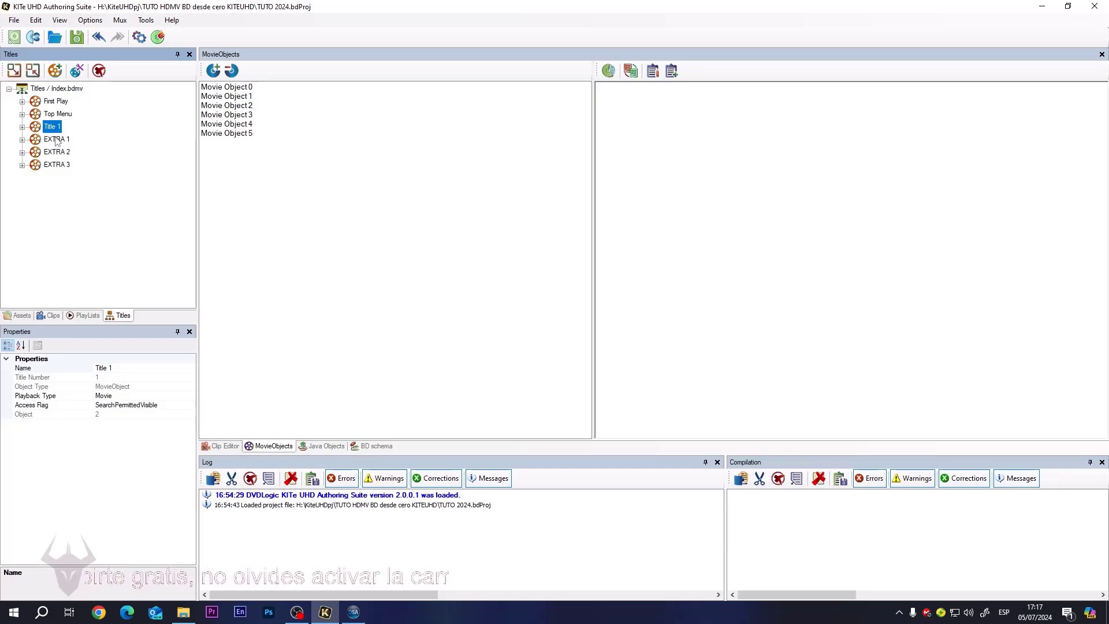
Check the properties and attached object numbers of the EXTRA 1, EXTRA 2 and EXTRA 3 titles.
{"action": "left_click", "coordinate": [56, 140]}
{"action": "left_click", "coordinate": [56, 153]}
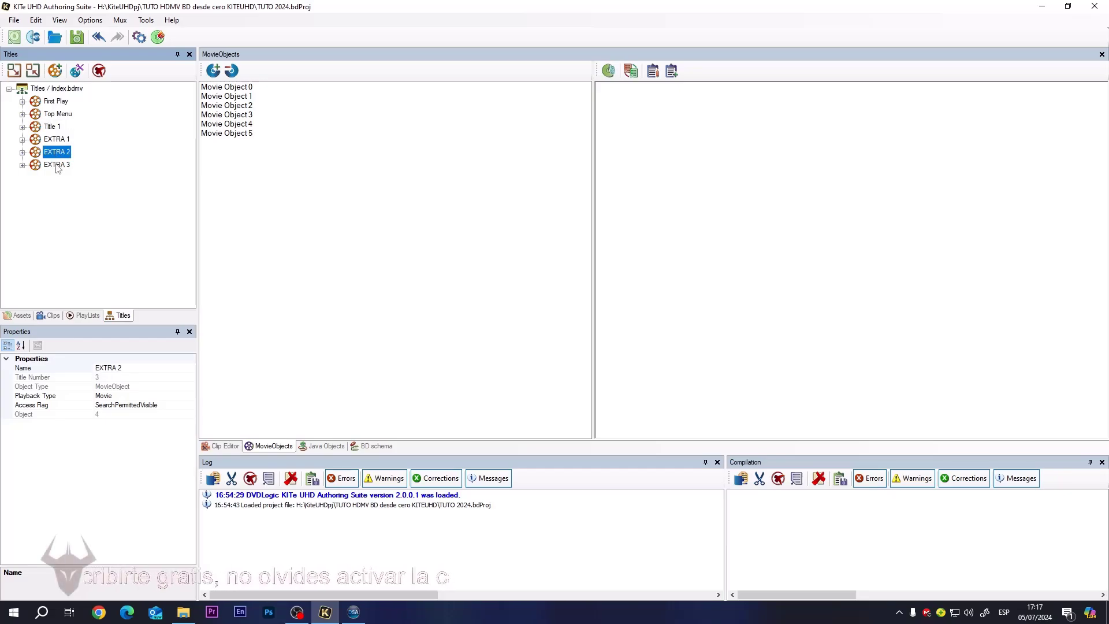
{"action": "left_click", "coordinate": [57, 167]}
{"action": "left_click", "coordinate": [58, 140]}
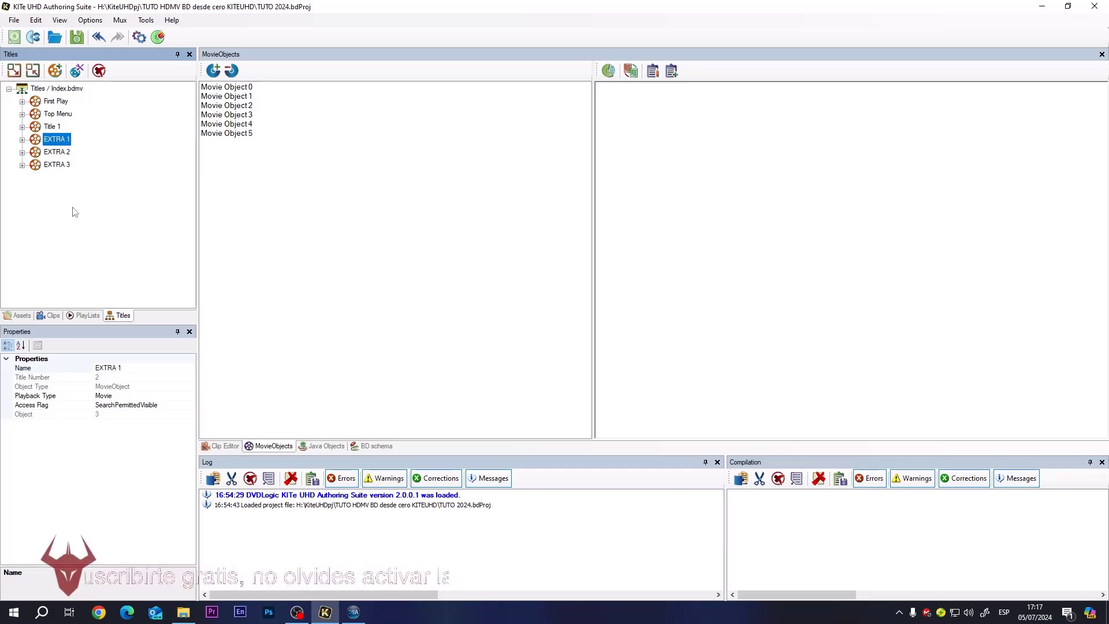
Inspect the movie object attached to EXTRA 1 in the attached-object selection, and close it without changing the assignment.
{"action": "right_click", "coordinate": [59, 142]}
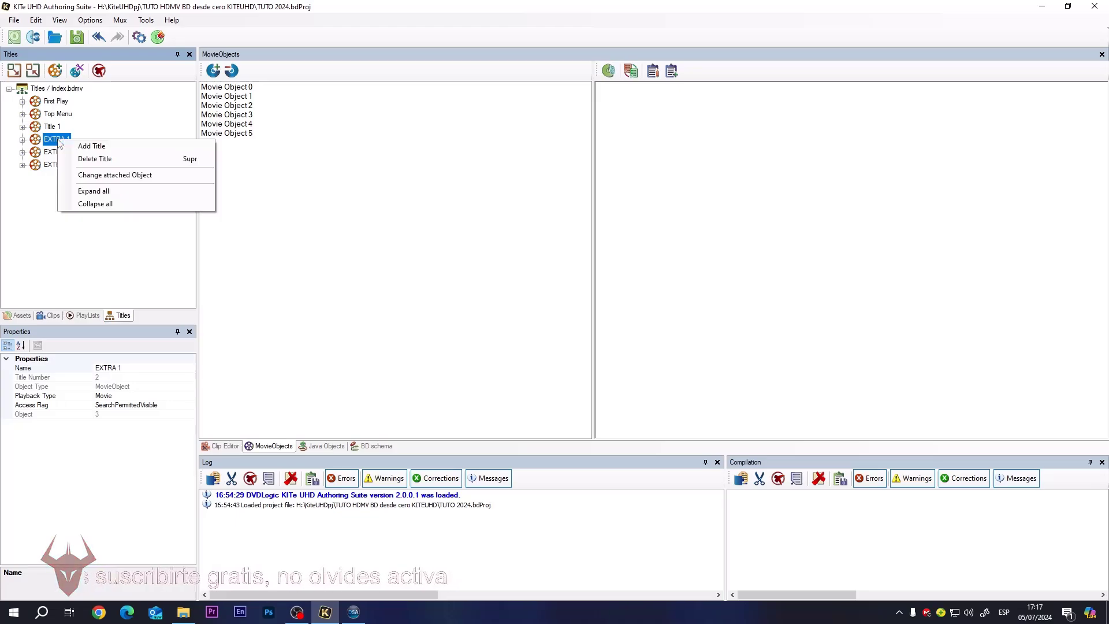
{"action": "left_click", "coordinate": [47, 196]}
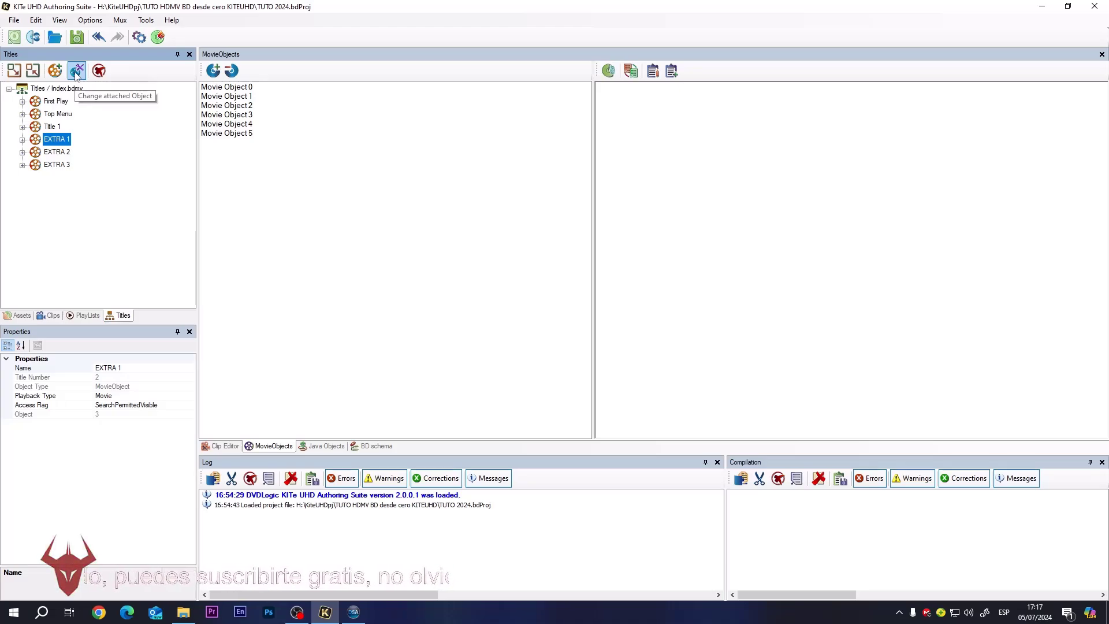
{"action": "left_click", "coordinate": [76, 71]}
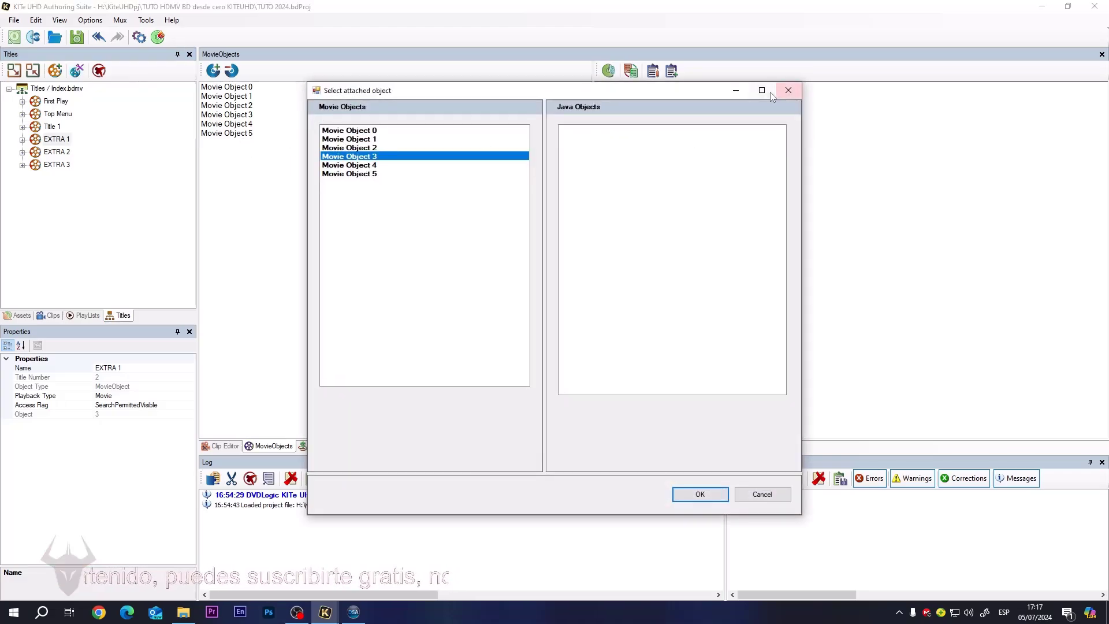
{"action": "left_click", "coordinate": [789, 91]}
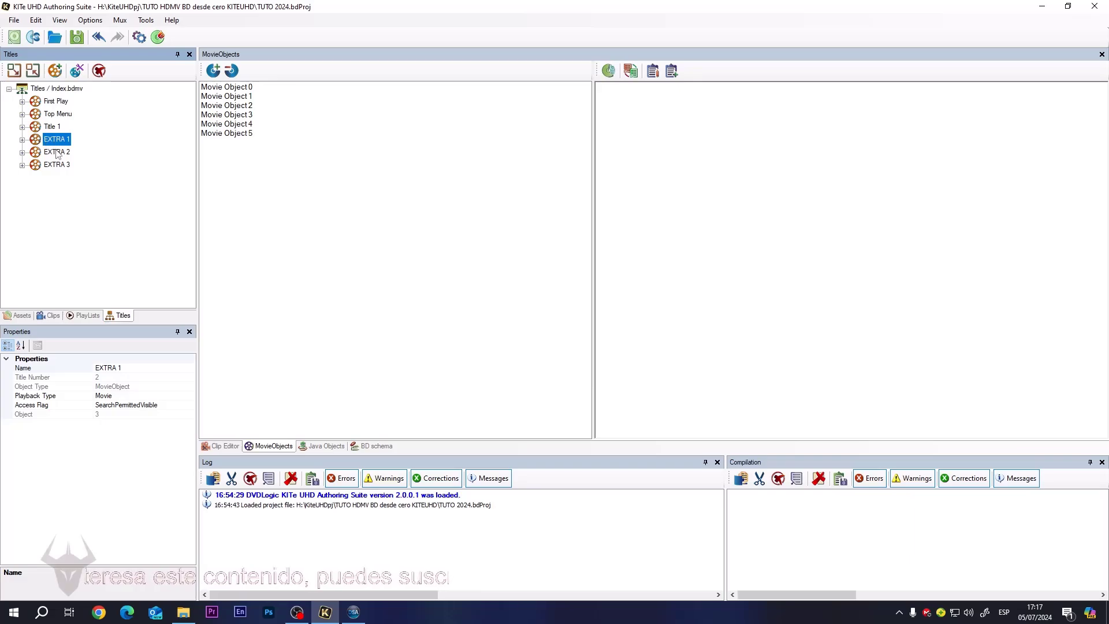
Compare the EXTRA 1, EXTRA 2 and EXTRA 3 title properties with the commands in Movie Object 3.
{"action": "key", "text": "Down"}
{"action": "key", "text": "Down"}
{"action": "key", "text": "Up"}
{"action": "key", "text": "Up"}
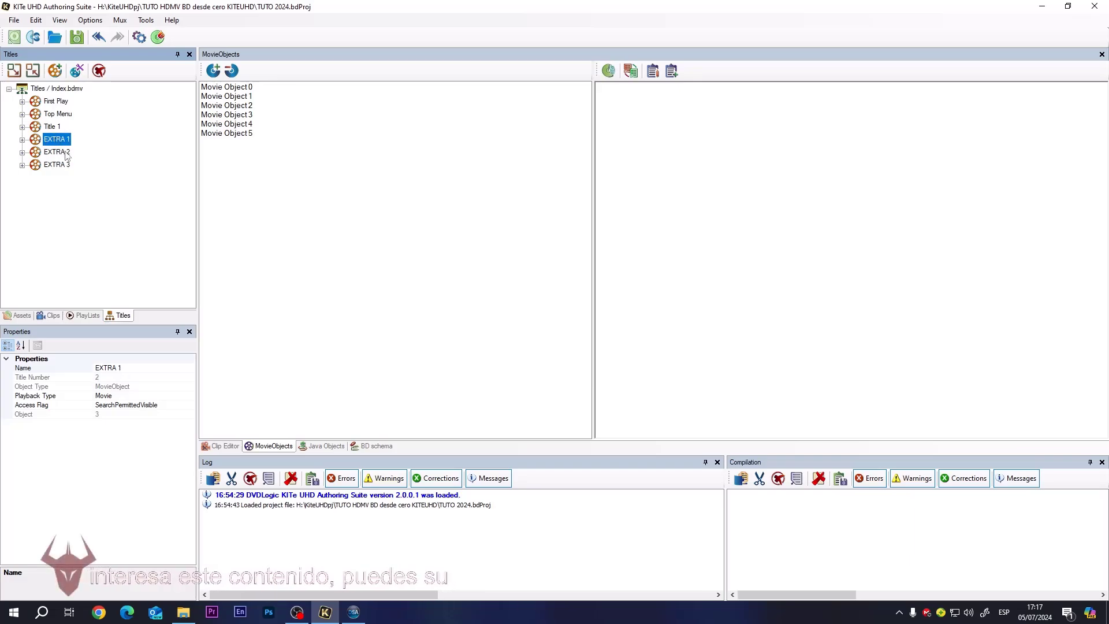
{"action": "left_click", "coordinate": [227, 115]}
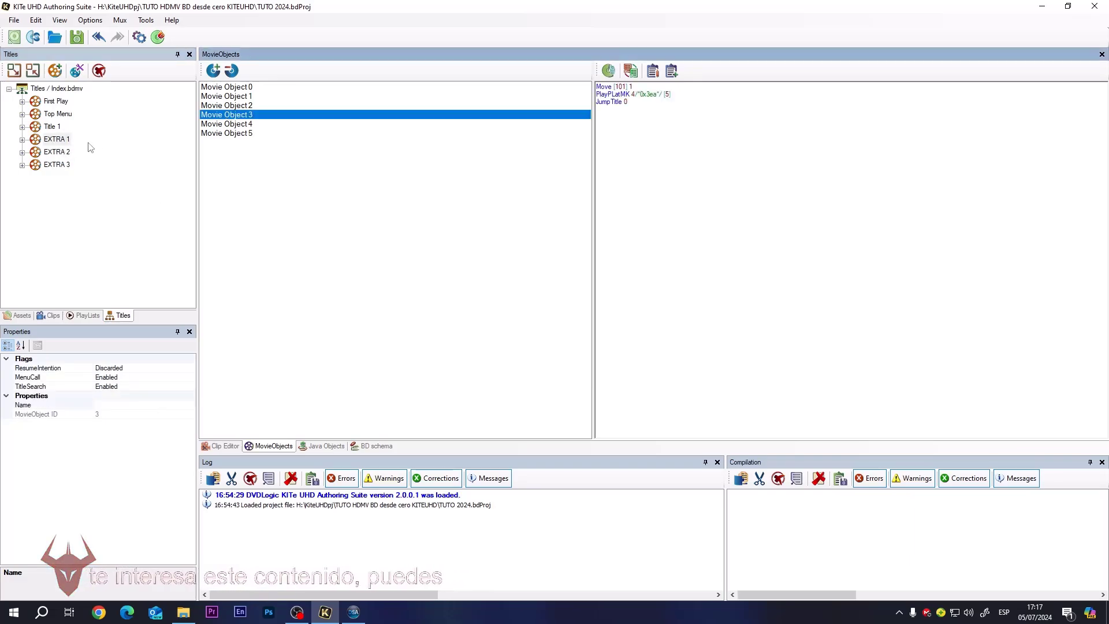
{"action": "left_click", "coordinate": [62, 140]}
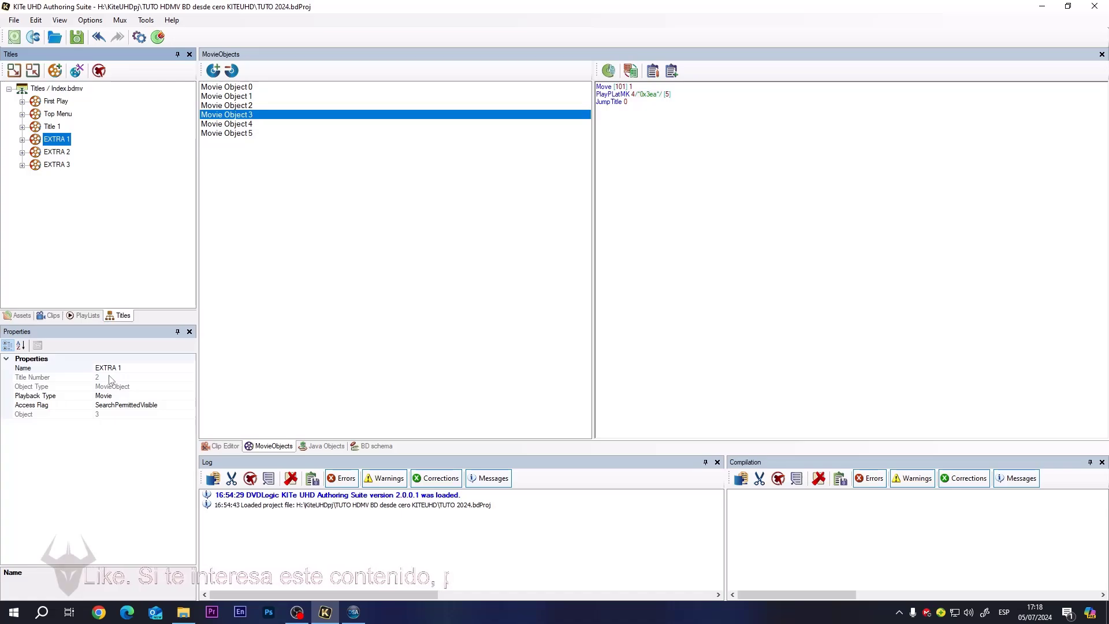
{"action": "left_click", "coordinate": [67, 152]}
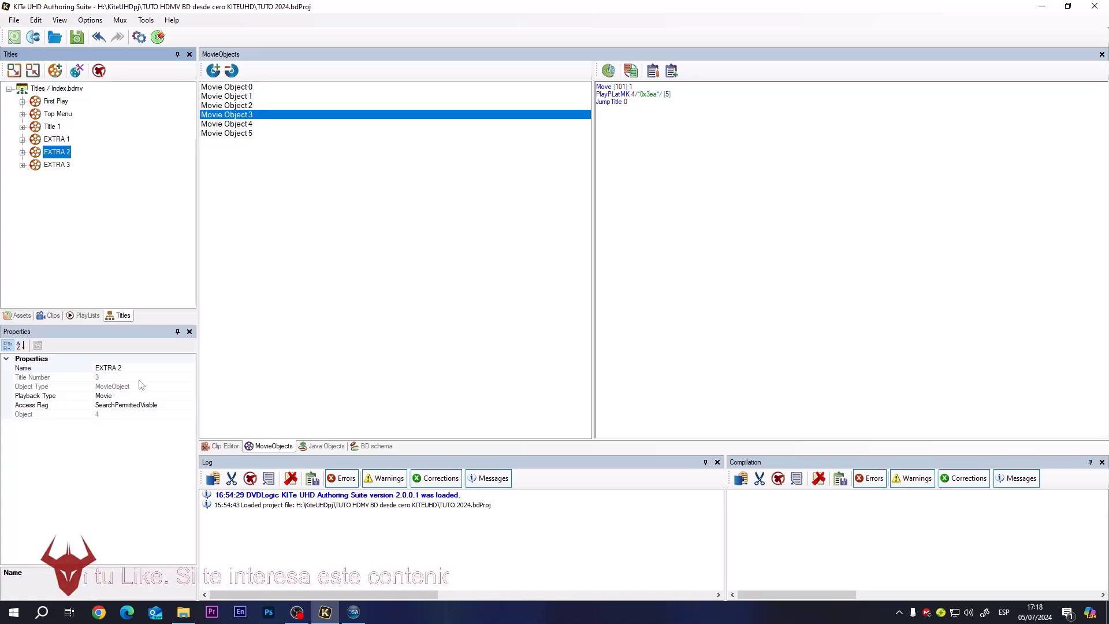
{"action": "left_click", "coordinate": [61, 165]}
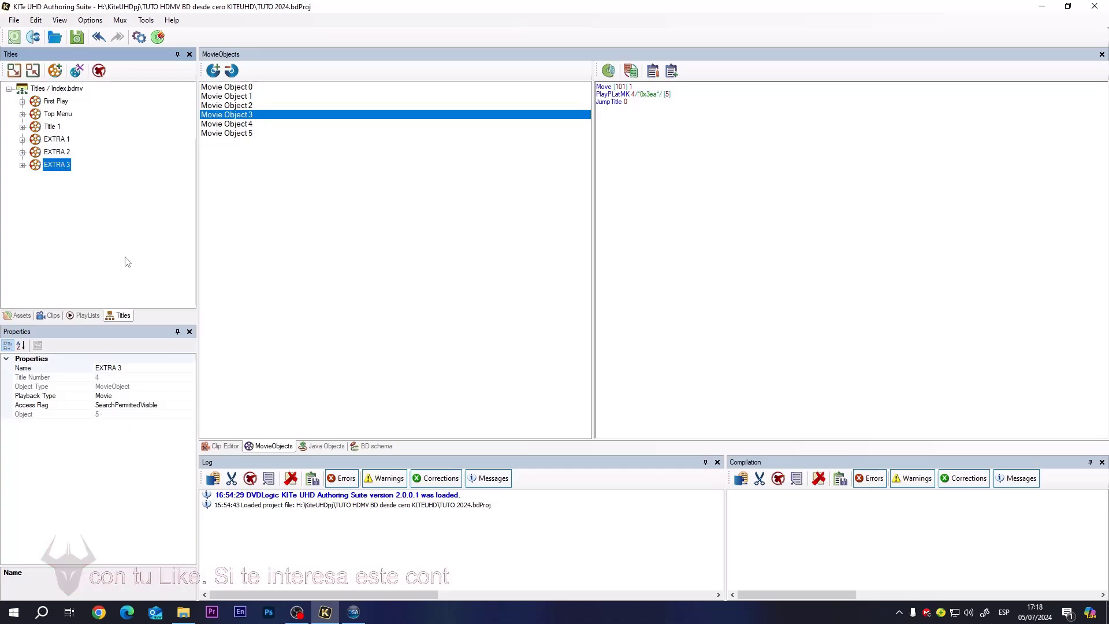
Align the BD schema and examine how the titles, movie objects and playlists are linked.
{"action": "left_click", "coordinate": [379, 447]}
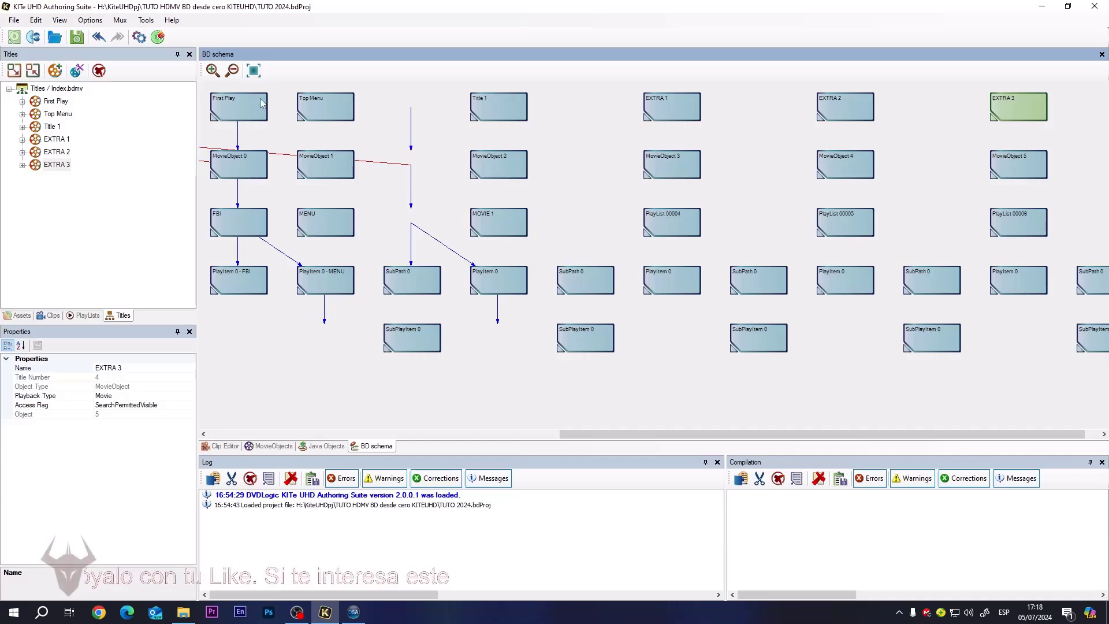
{"action": "left_click", "coordinate": [257, 74]}
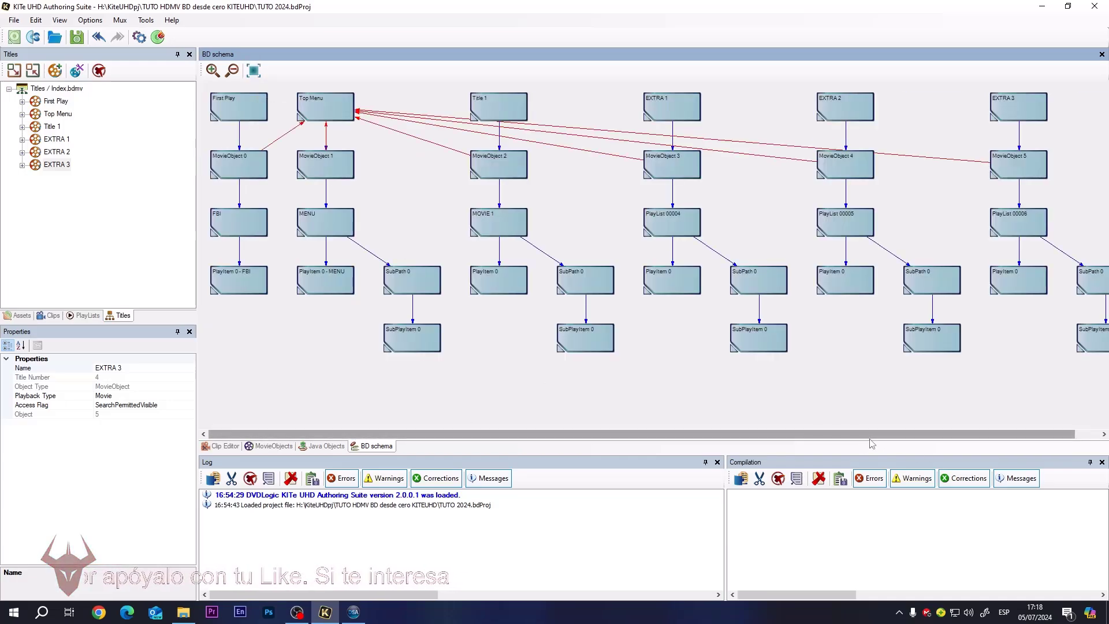
{"action": "scroll", "coordinate": [975, 446], "scroll_direction": "right", "scroll_amount": 1}
{"action": "scroll", "coordinate": [809, 447], "scroll_direction": "left", "scroll_amount": 1}
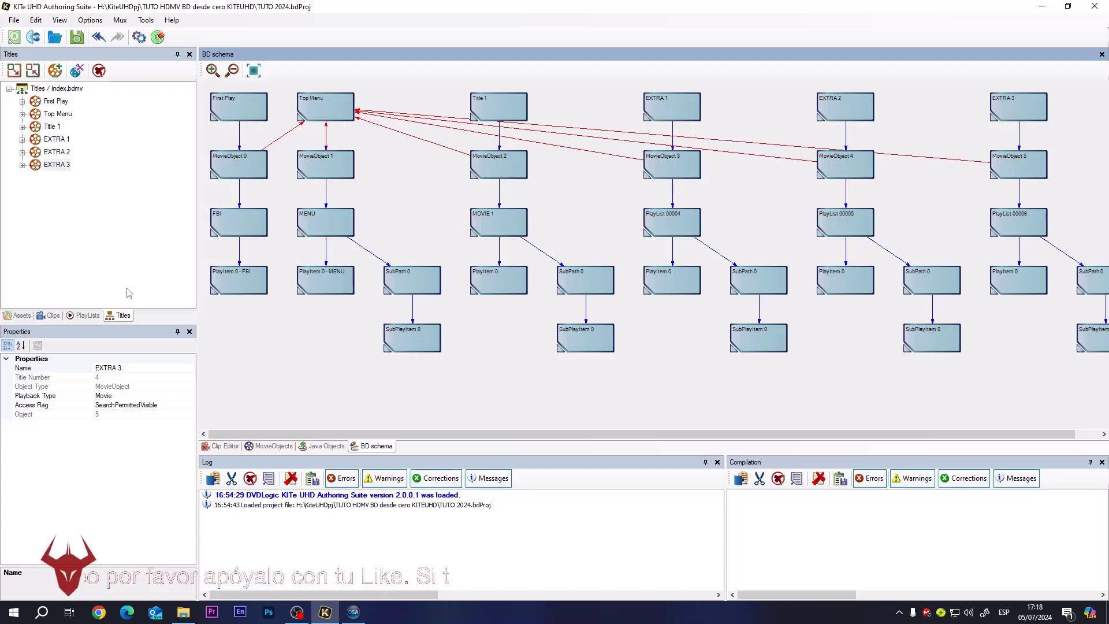
{"action": "left_click", "coordinate": [251, 74]}
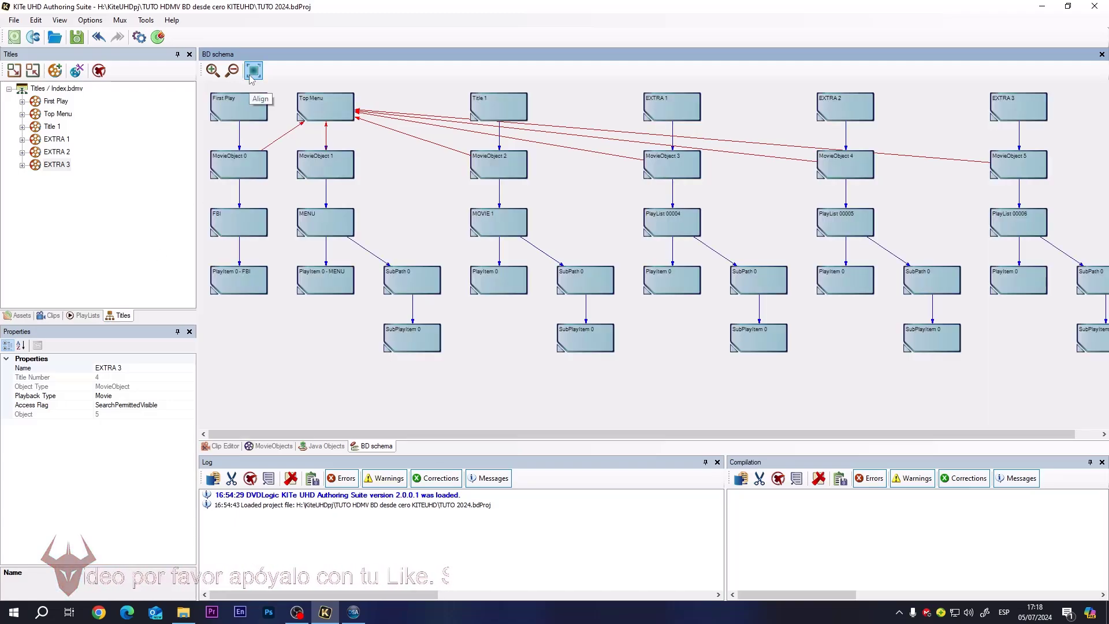
Look over the Java Objects, MovieObjects and Clip Editor views of the project.
{"action": "left_click", "coordinate": [332, 446]}
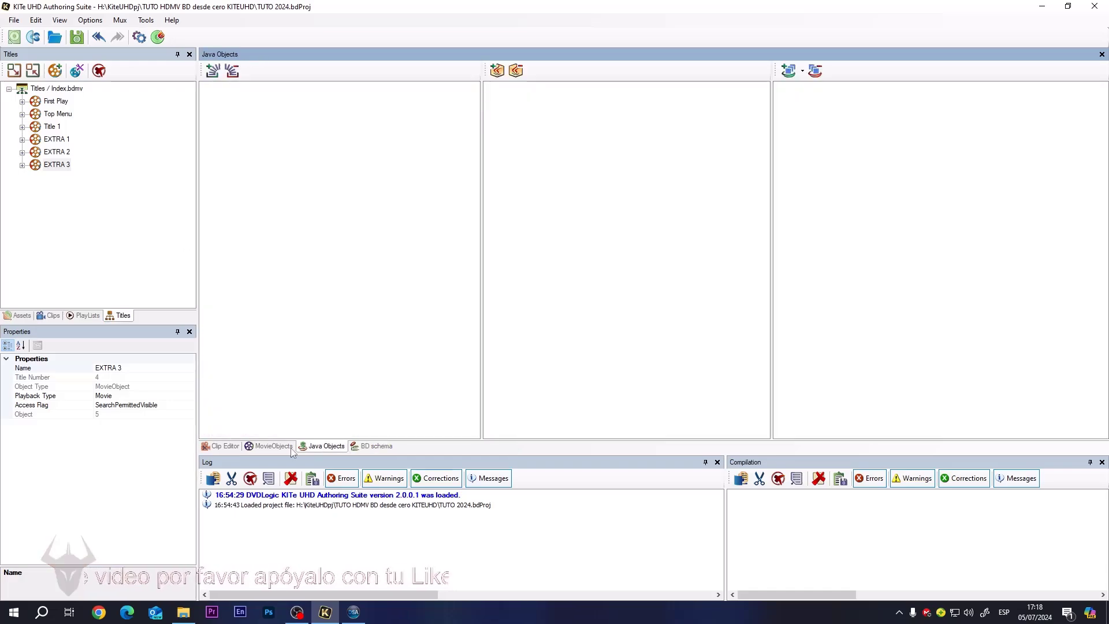
{"action": "left_click", "coordinate": [286, 448]}
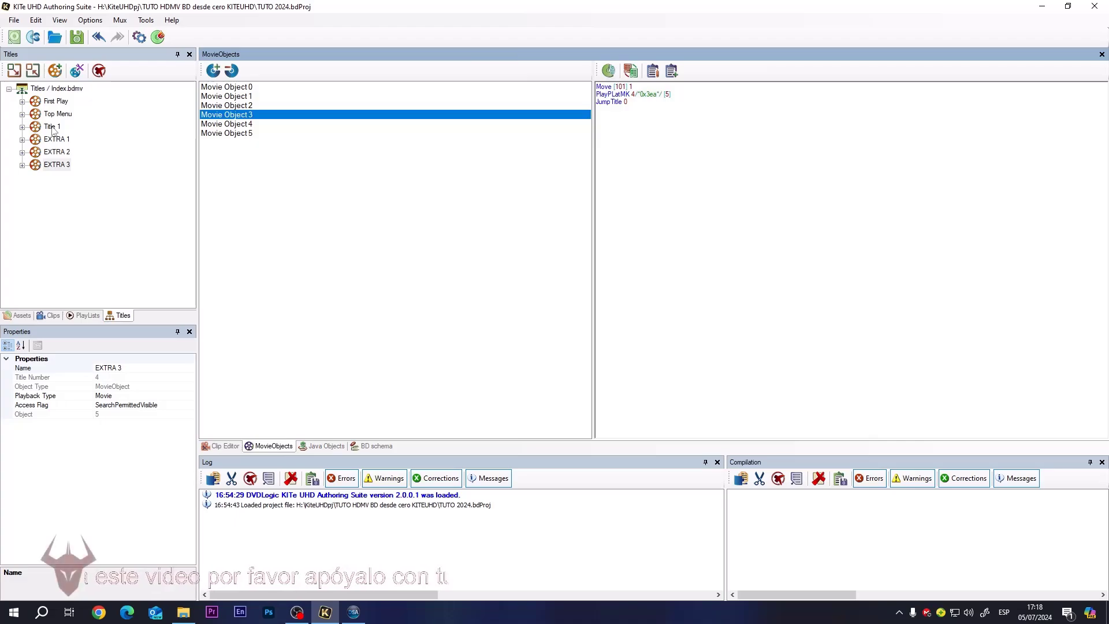
{"action": "left_click", "coordinate": [220, 446]}
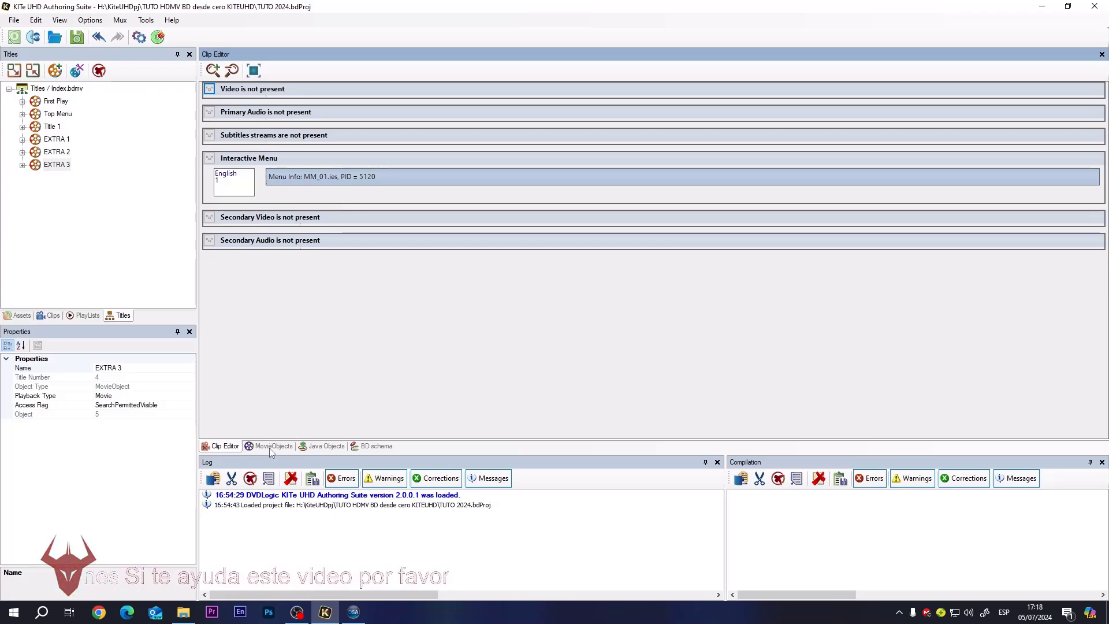
{"action": "left_click", "coordinate": [104, 237]}
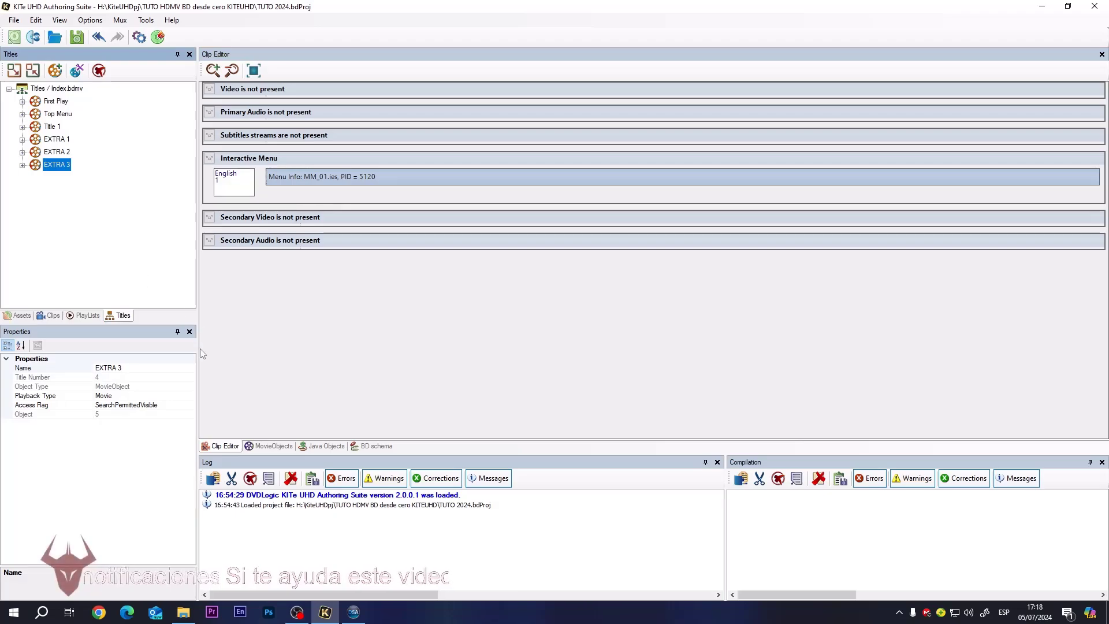
Review the project settings, including the Sony PS 3 info, and close them without saving changes.
{"action": "left_click", "coordinate": [139, 37]}
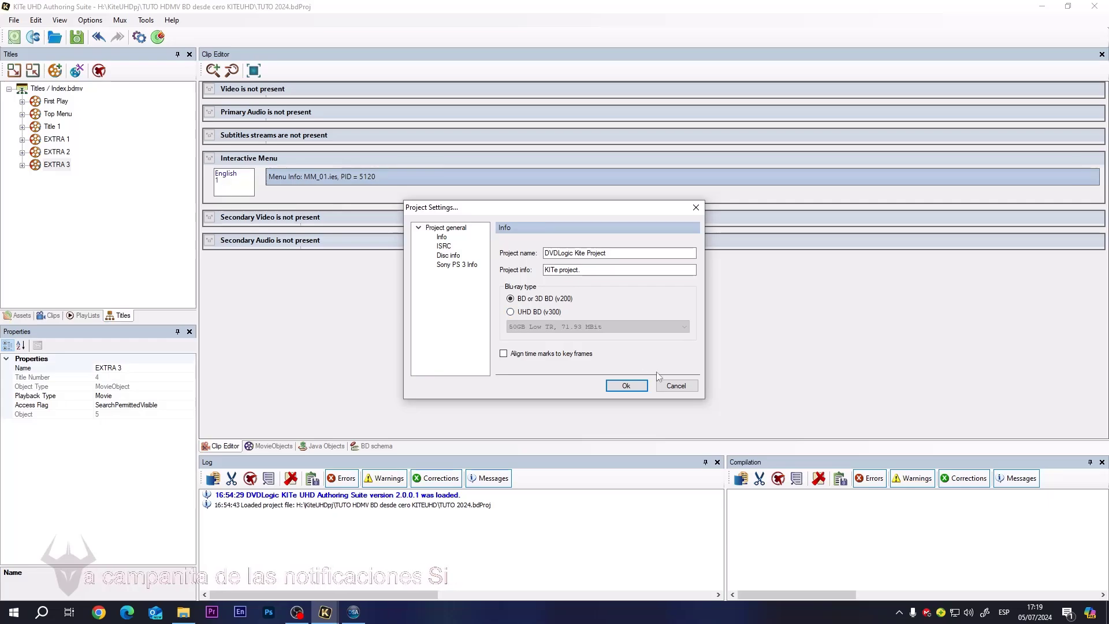
{"action": "left_click", "coordinate": [446, 264]}
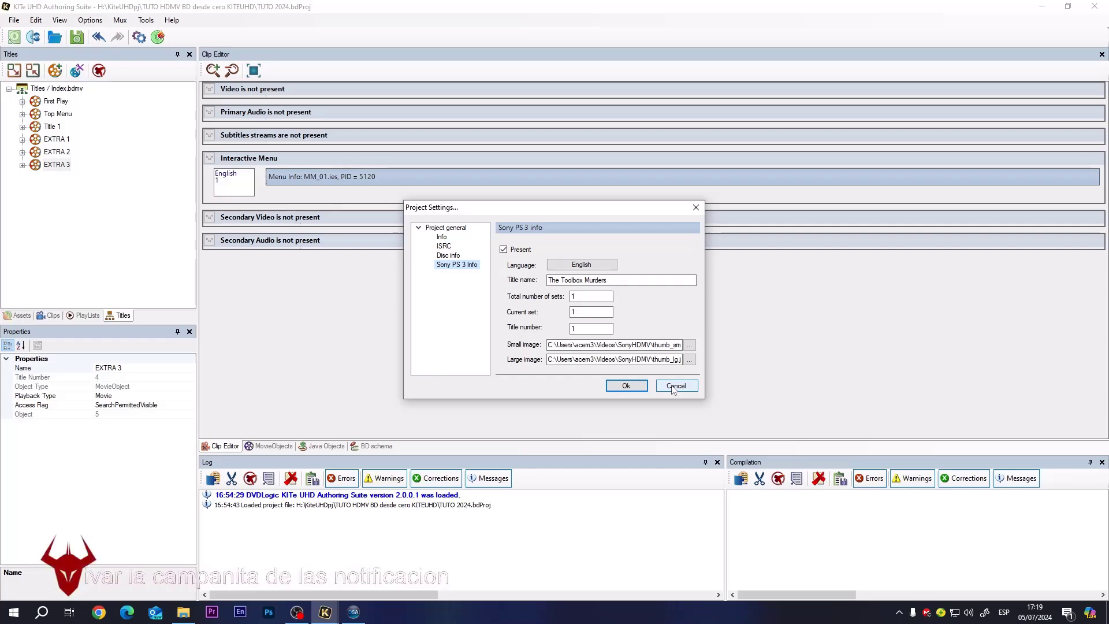
{"action": "left_click", "coordinate": [675, 386]}
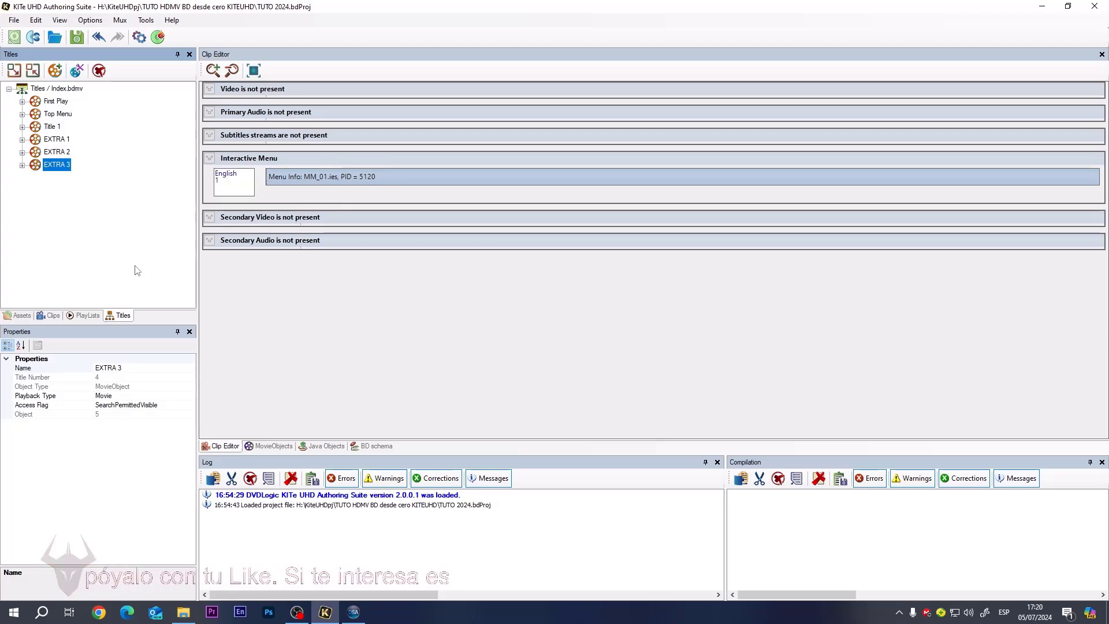
Look through the playlists, clips and assets, and inspect the actions available for the PM BONUS 2.ies asset.
{"action": "left_click", "coordinate": [95, 318]}
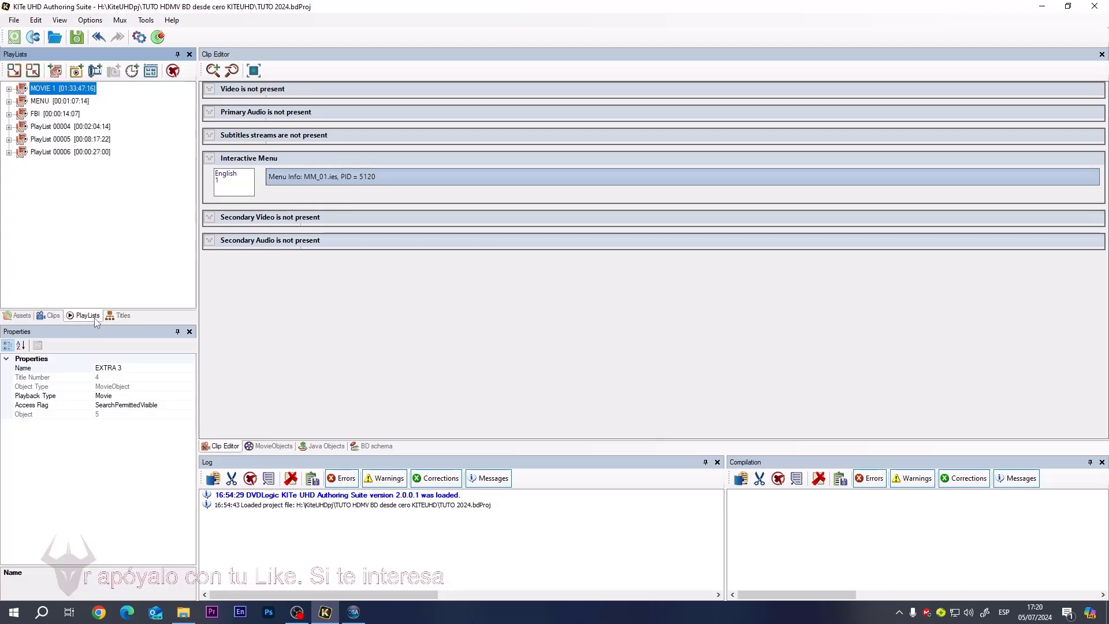
{"action": "left_click", "coordinate": [51, 315]}
{"action": "left_click", "coordinate": [16, 316]}
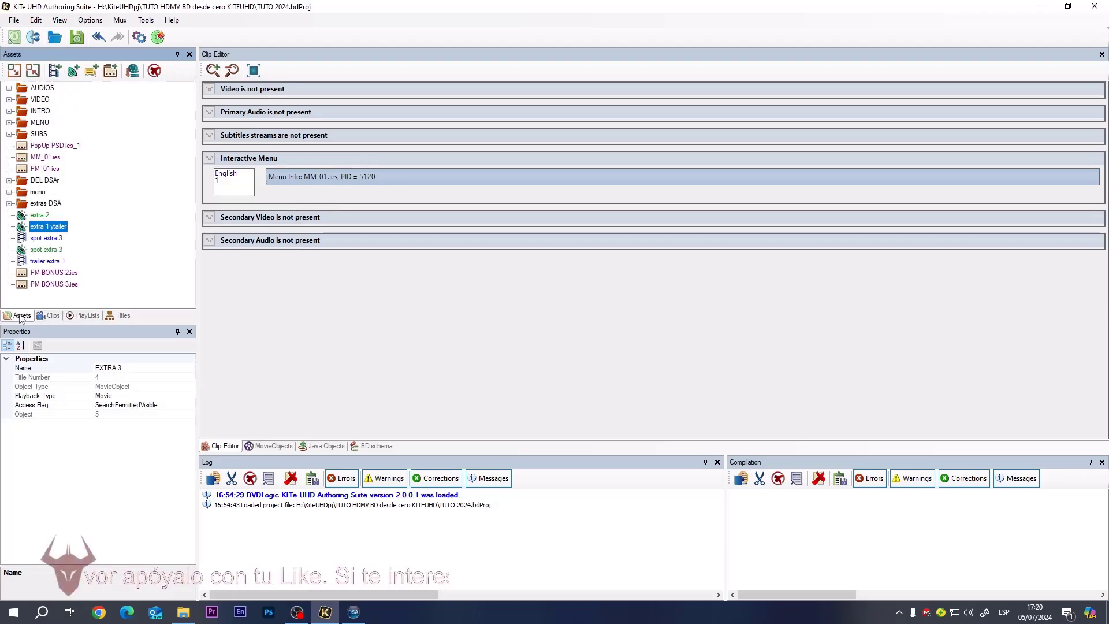
{"action": "left_click", "coordinate": [54, 274]}
{"action": "right_click", "coordinate": [53, 276]}
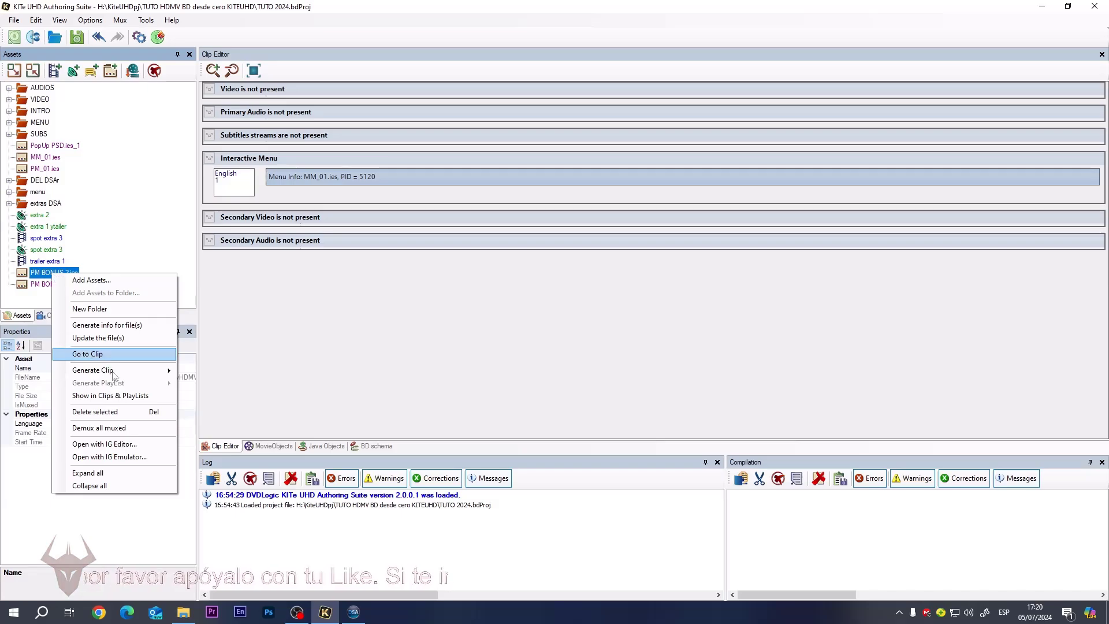
{"action": "left_click", "coordinate": [155, 242]}
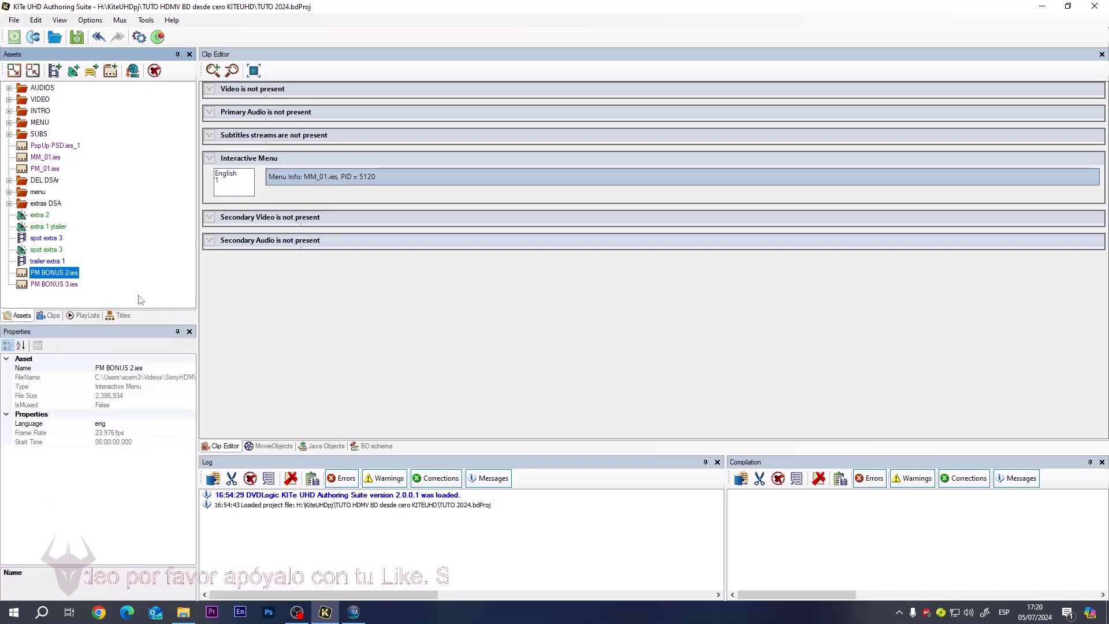
{"action": "right_click", "coordinate": [60, 276]}
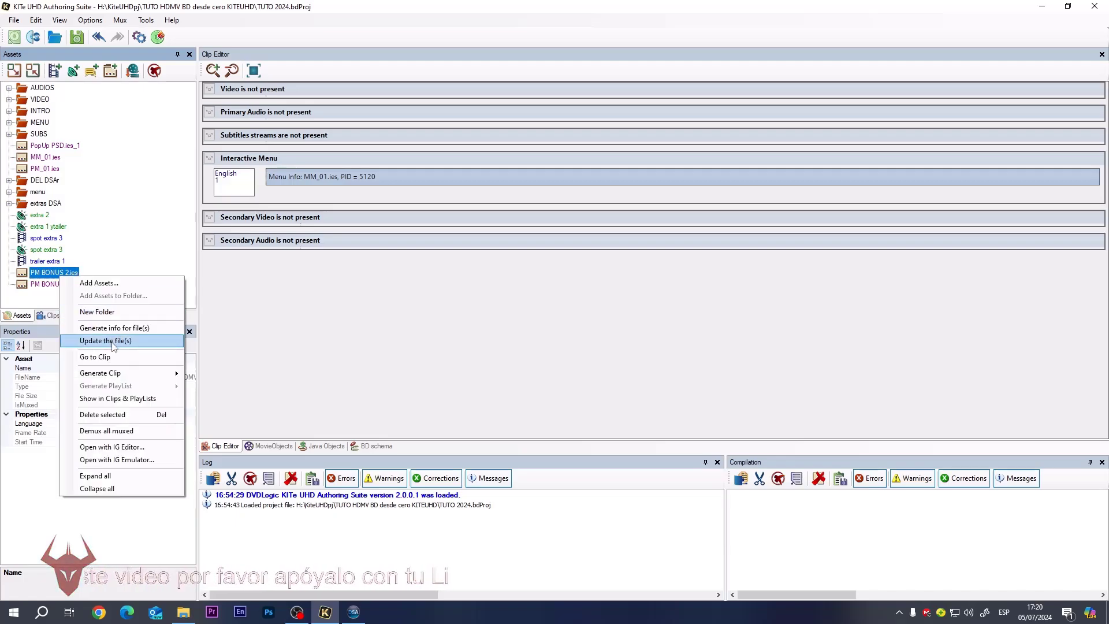
{"action": "left_click", "coordinate": [144, 238]}
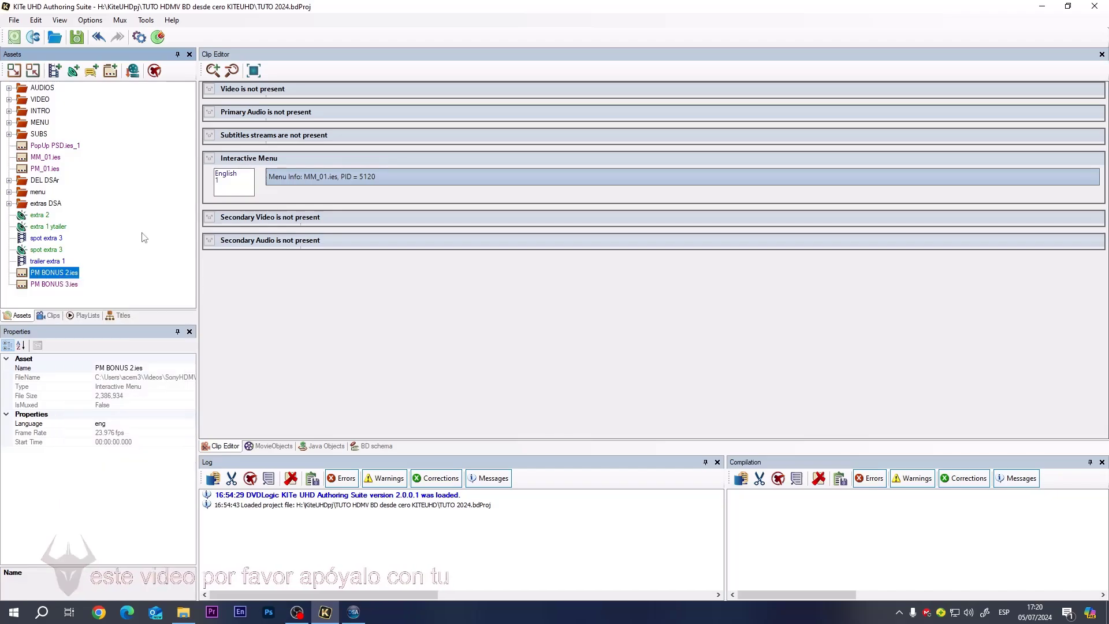
Inspect the menu assets available to replace the MM_01.ies stream in Clip 00004, and leave the selection without replacing it.
{"action": "left_click", "coordinate": [53, 316]}
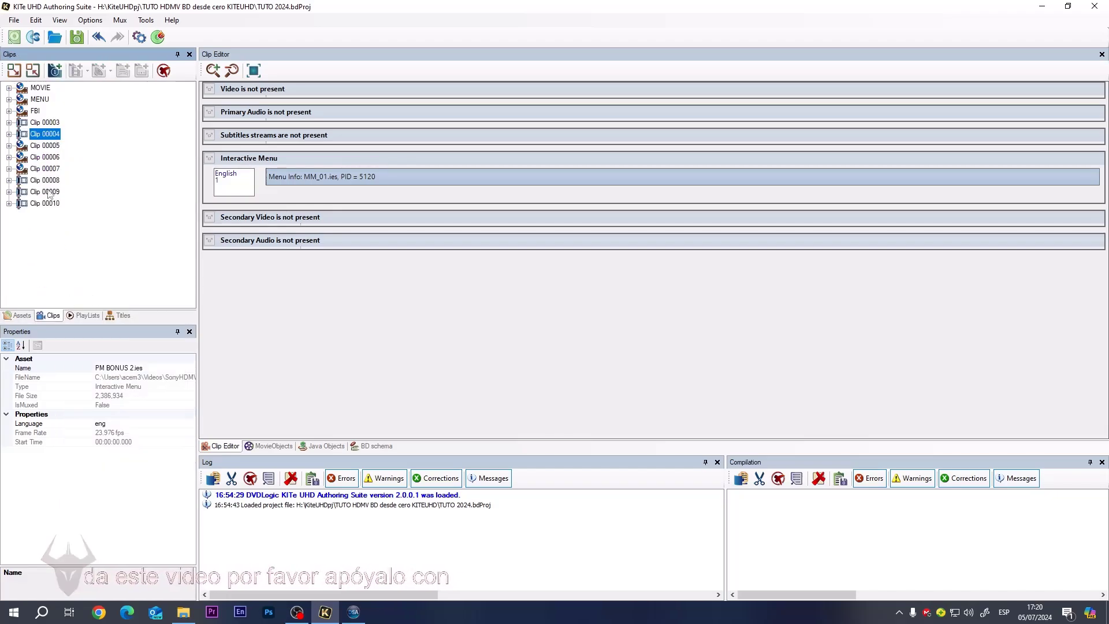
{"action": "left_click", "coordinate": [45, 136]}
{"action": "right_click", "coordinate": [45, 136]}
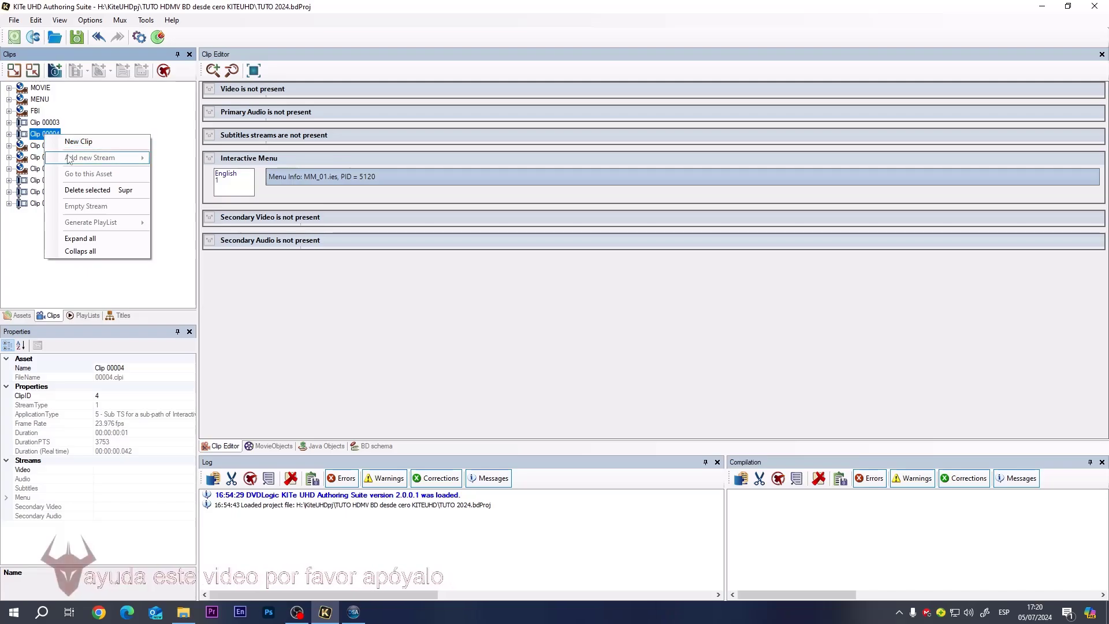
{"action": "left_click", "coordinate": [39, 137]}
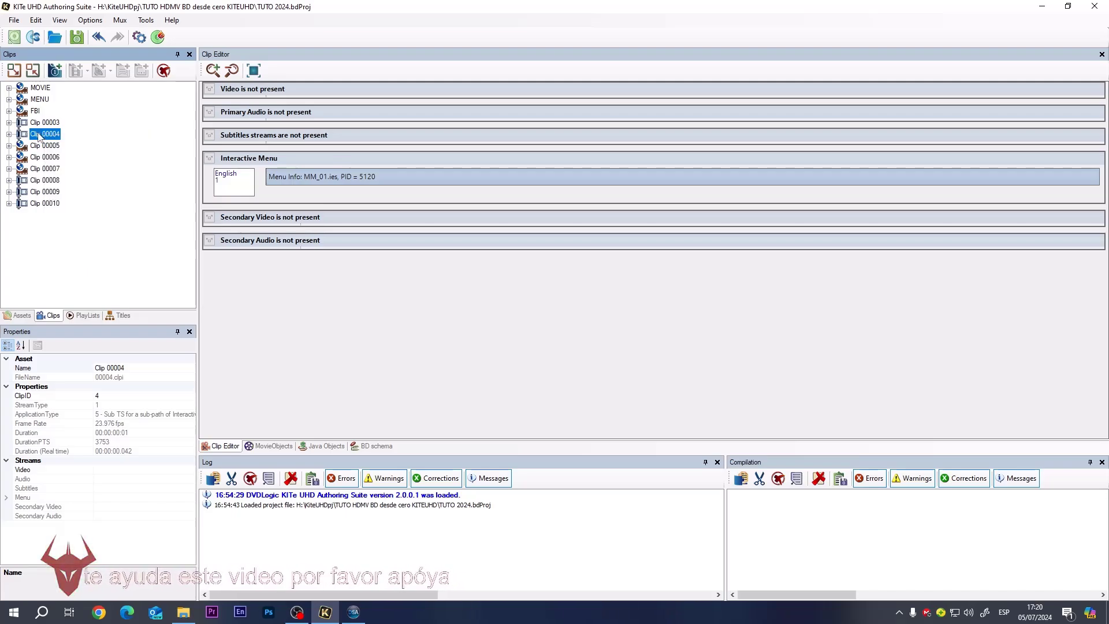
{"action": "left_click", "coordinate": [8, 134]}
{"action": "left_click", "coordinate": [57, 148]}
{"action": "right_click", "coordinate": [57, 149]}
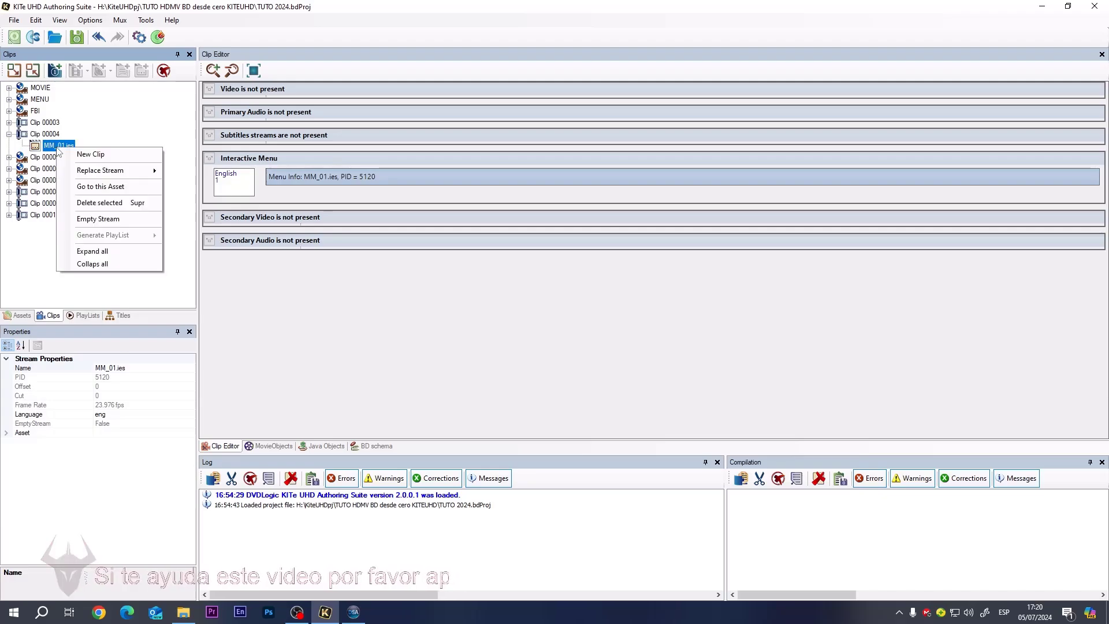
{"action": "mouse_move", "coordinate": [100, 171]}
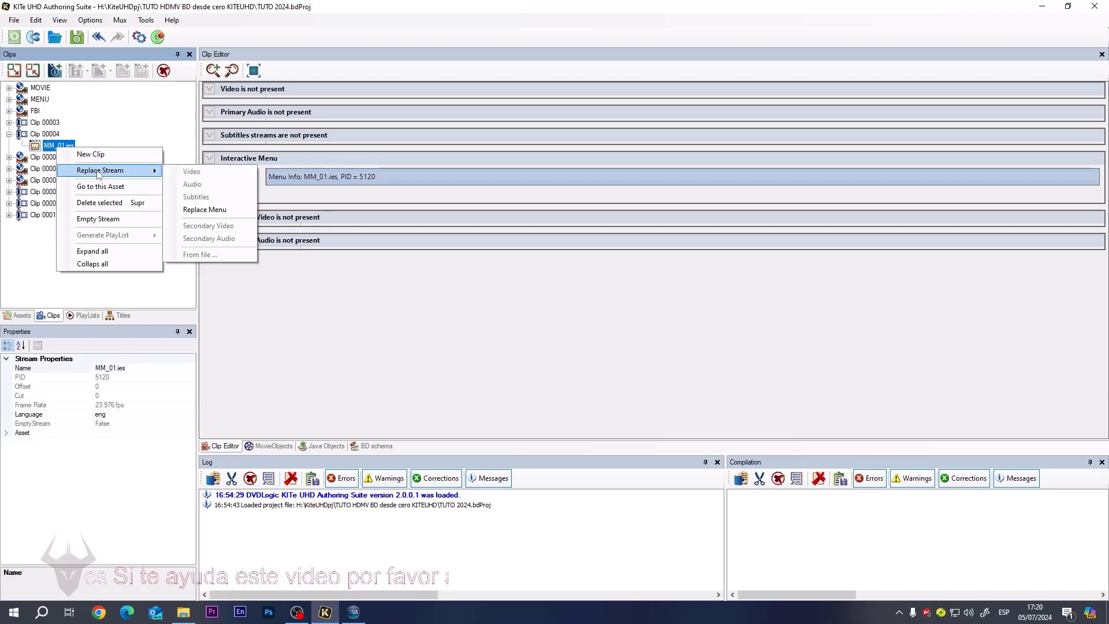
{"action": "left_click", "coordinate": [225, 214]}
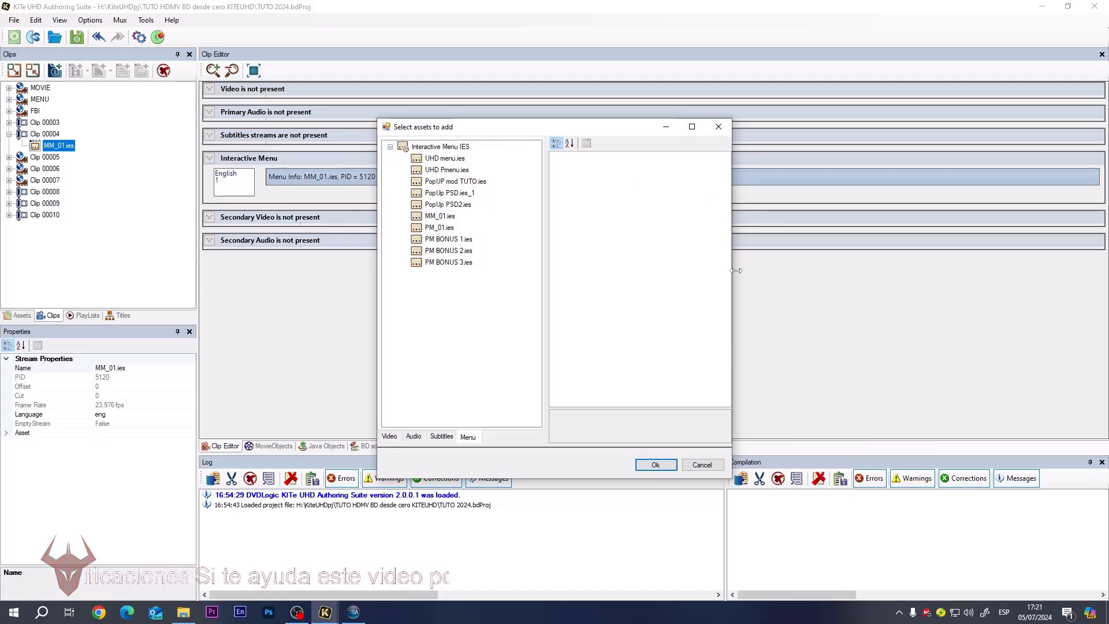
{"action": "left_click", "coordinate": [718, 126]}
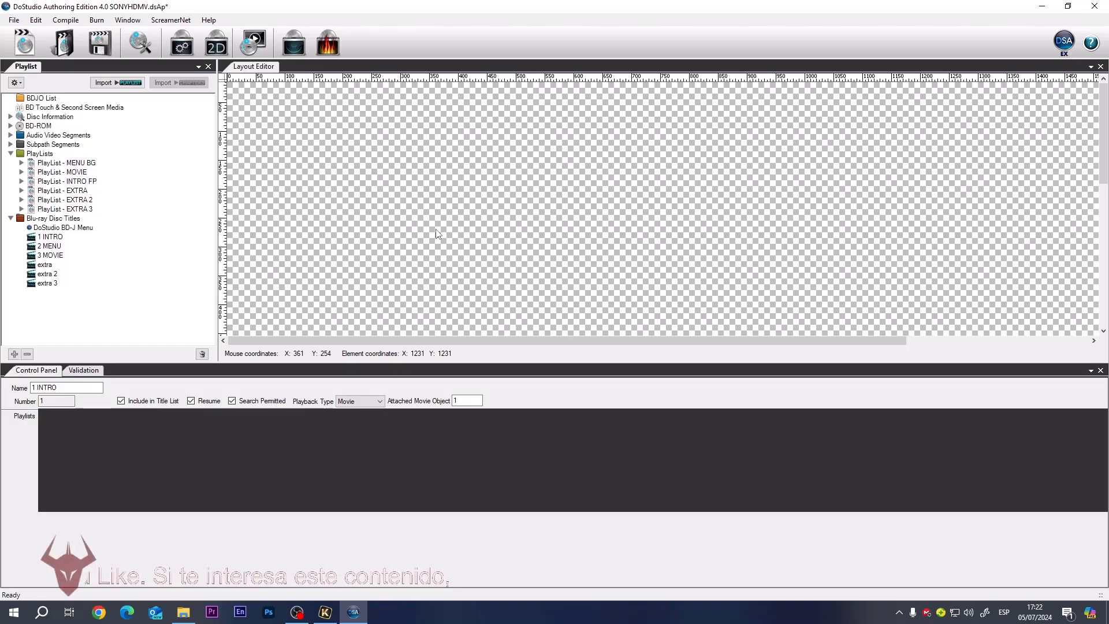
Switch back to KITe UHD Authoring Suite and look over the project's file commands.
{"action": "left_click", "coordinate": [326, 616]}
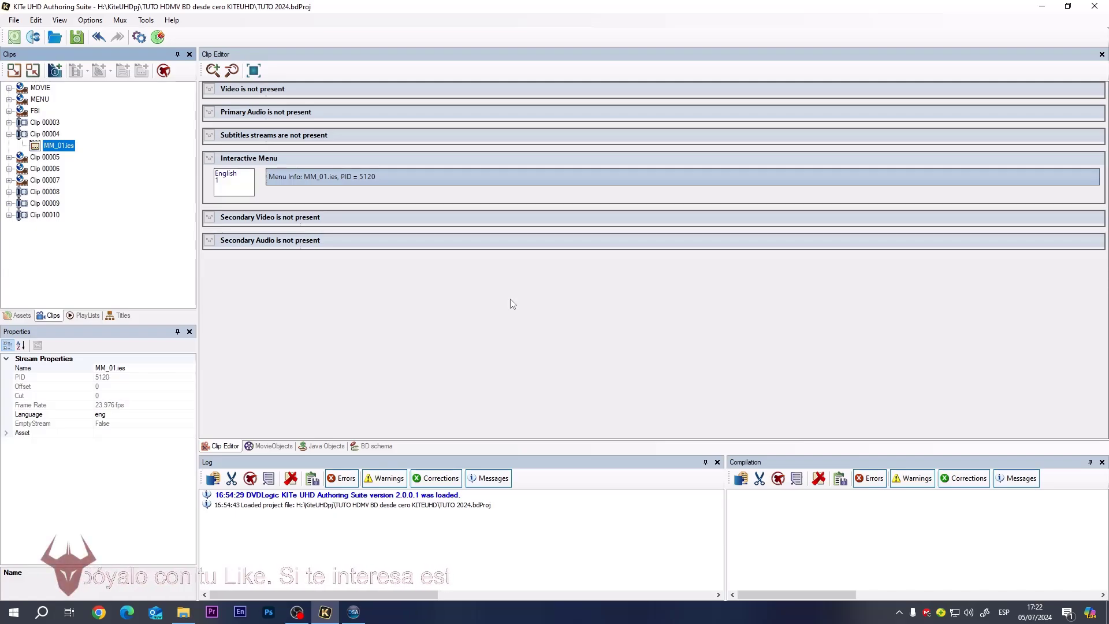
{"action": "left_click", "coordinate": [14, 21]}
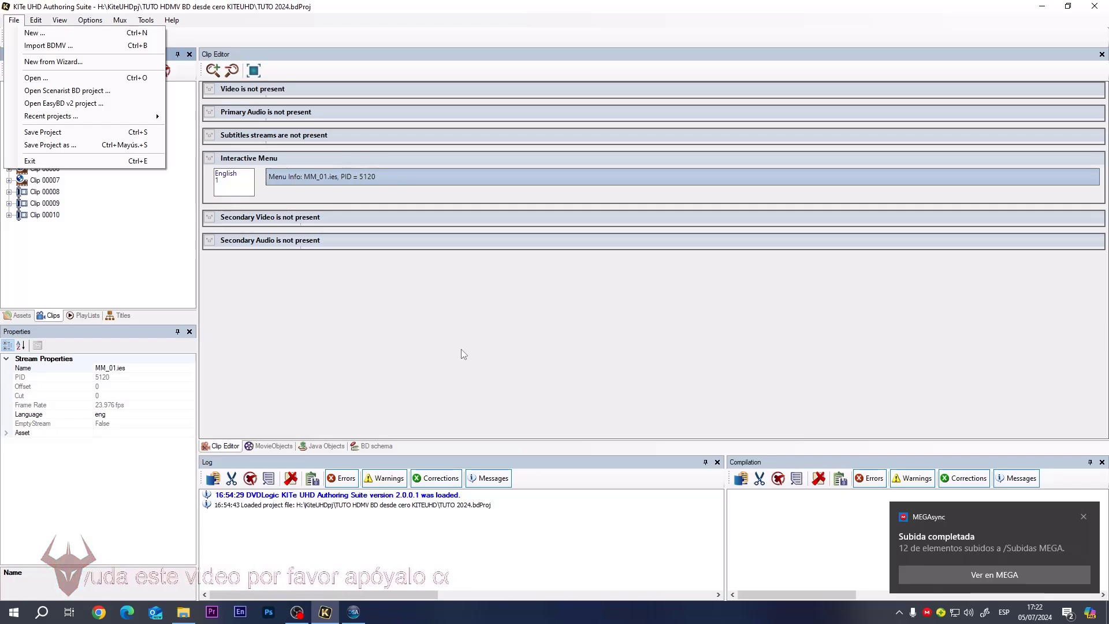
{"action": "left_click", "coordinate": [353, 613]}
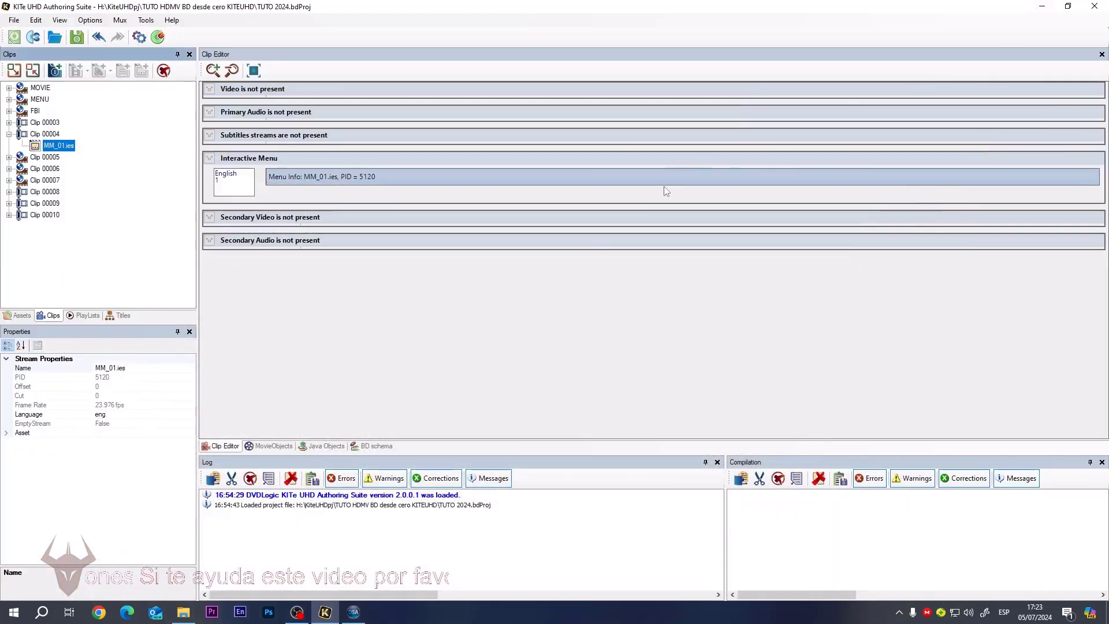
Minimize KITe, switch to DoStudio and close it together with the SONYHDMV project.
{"action": "left_click", "coordinate": [1043, 6]}
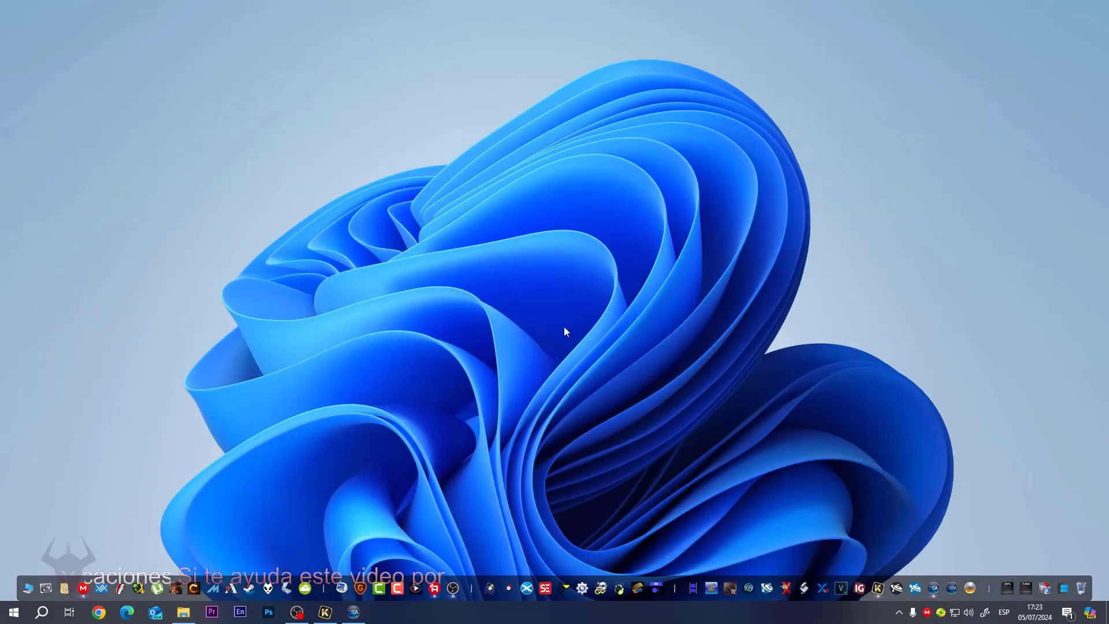
{"action": "left_click", "coordinate": [353, 616]}
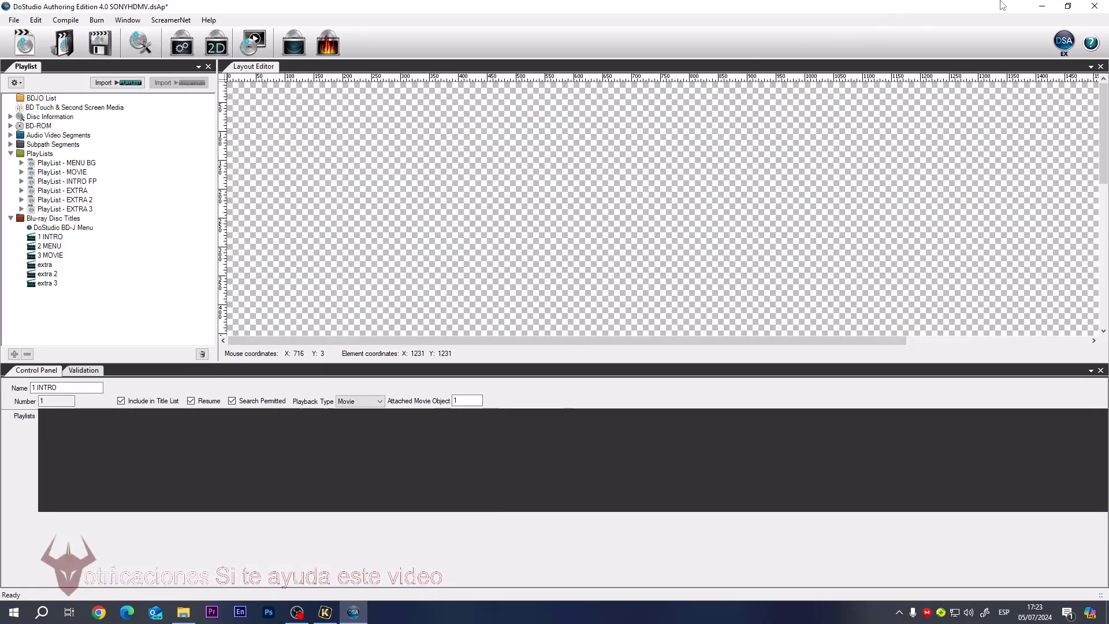
{"action": "left_click", "coordinate": [1100, 5]}
{"action": "left_click", "coordinate": [643, 338]}
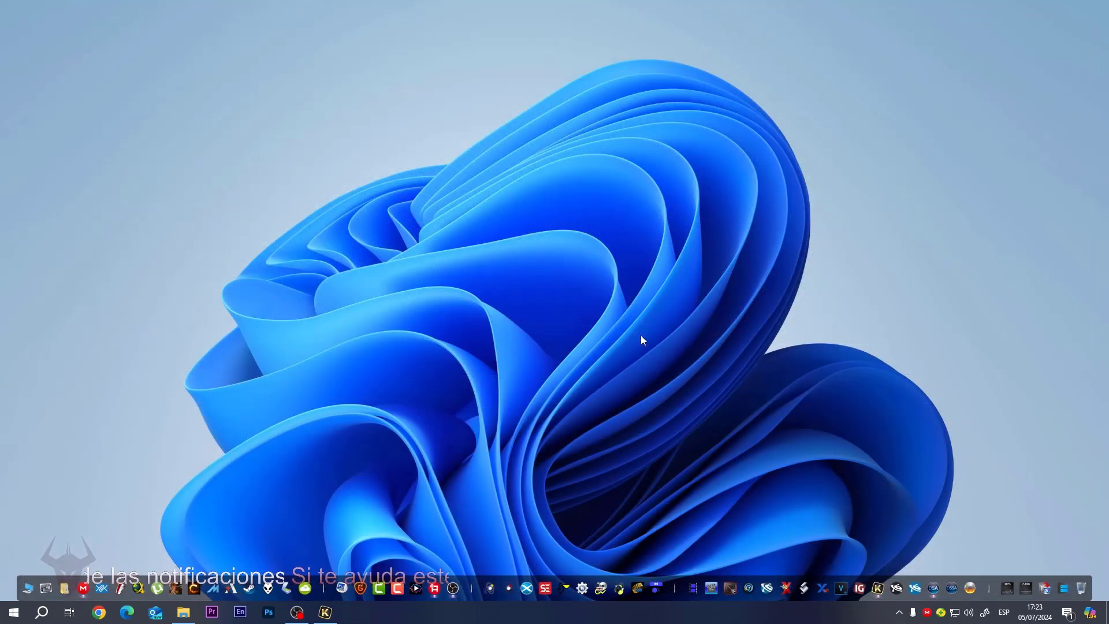
Return to KITe UHD Authoring Suite and exit it without saving the project changes.
{"action": "left_click", "coordinate": [325, 612]}
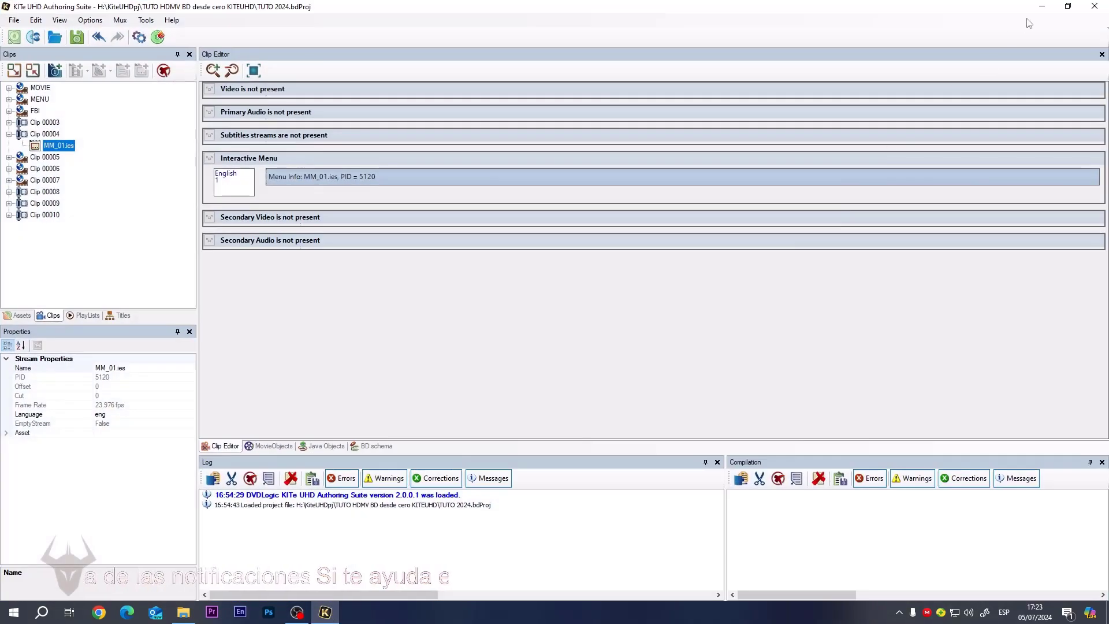
{"action": "left_click", "coordinate": [1095, 5]}
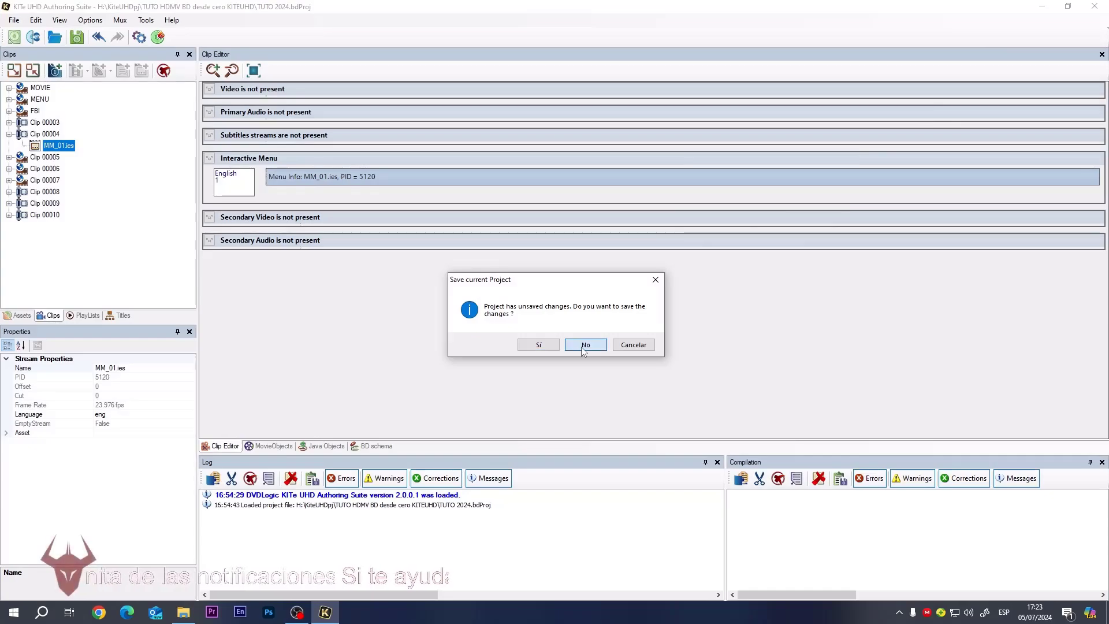
{"action": "left_click", "coordinate": [585, 346]}
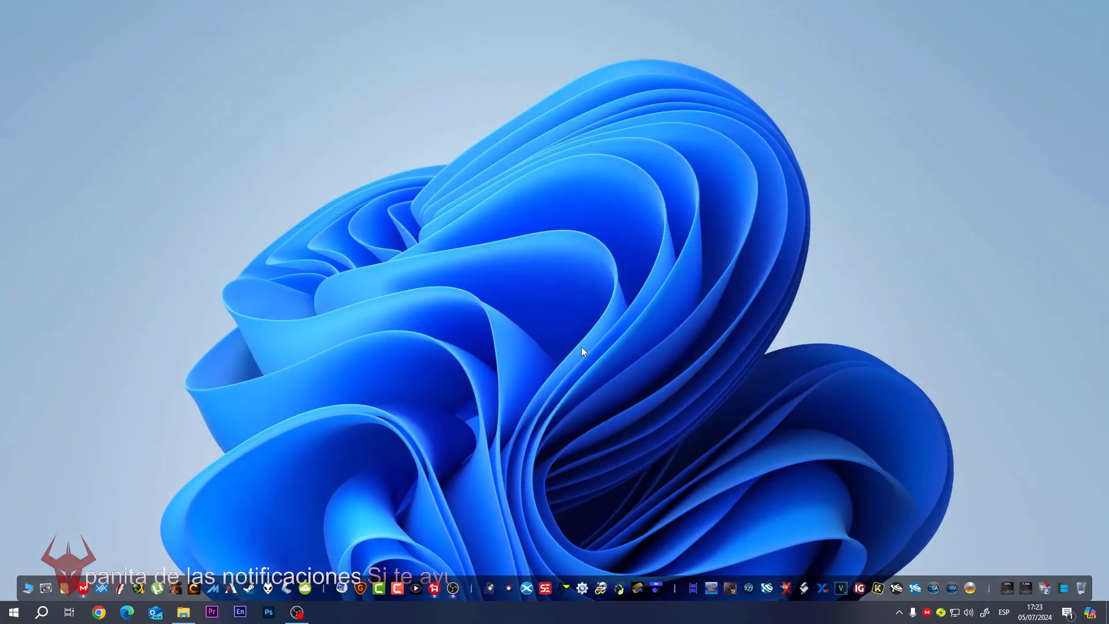